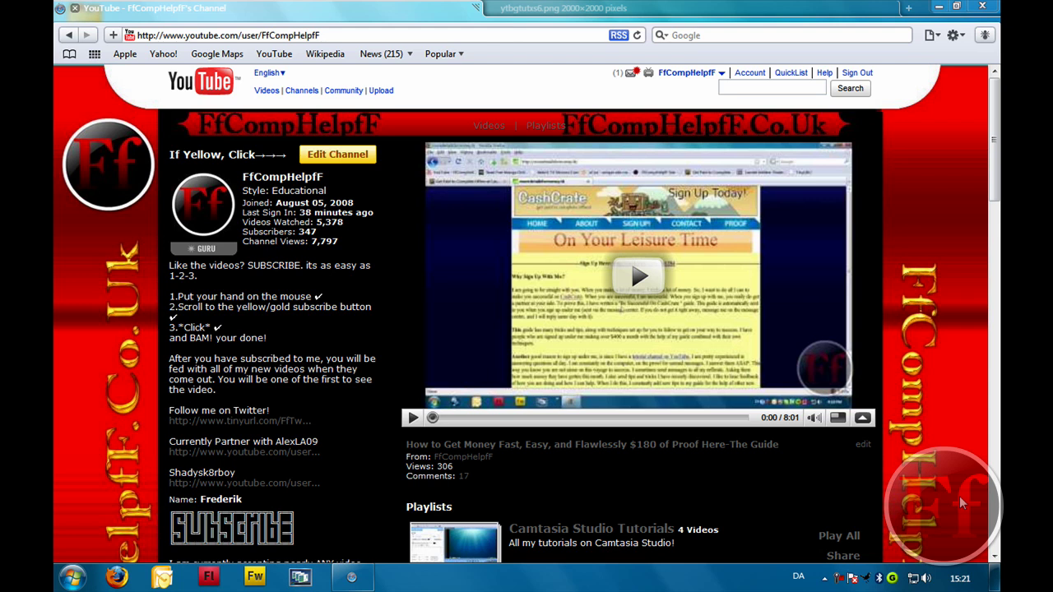
- Scroll through the Safari page, clearing accidental text selections along the way
{"action": "left_click_drag", "start_coordinate": [994, 140], "coordinate": [994, 440]}
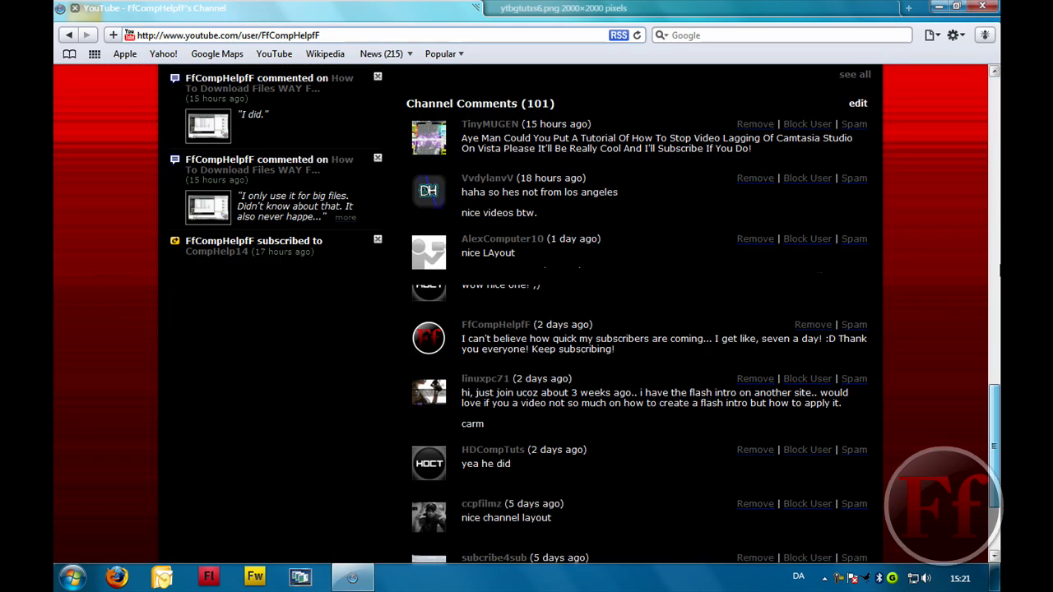
{"action": "scroll", "coordinate": [321, 235], "scroll_direction": "up", "scroll_amount": 15}
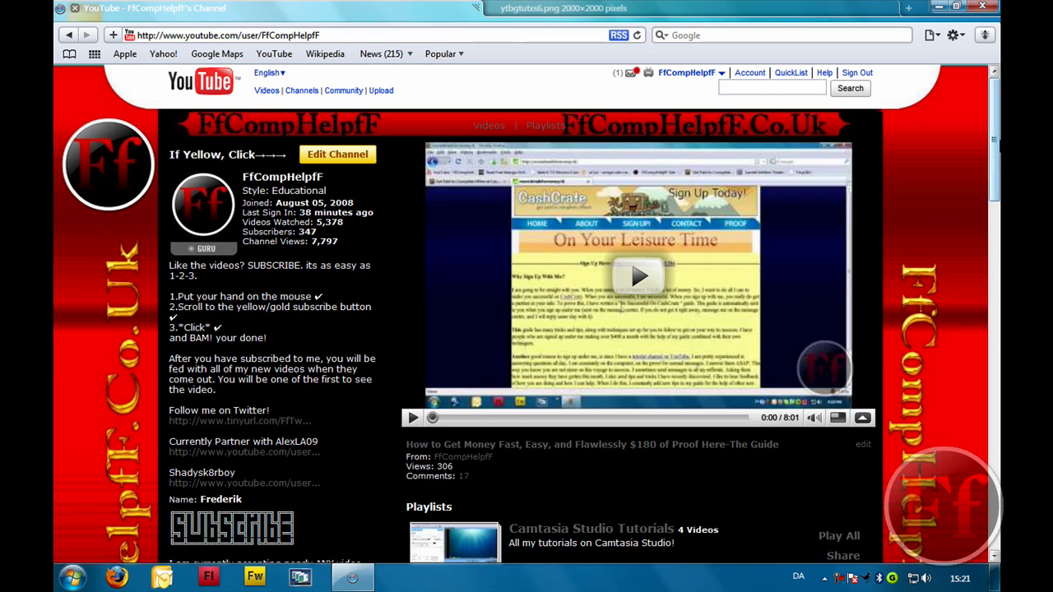
{"action": "scroll", "coordinate": [1001, 165], "scroll_direction": "down", "scroll_amount": 3}
{"action": "scroll", "coordinate": [154, 286], "scroll_direction": "up", "scroll_amount": 2}
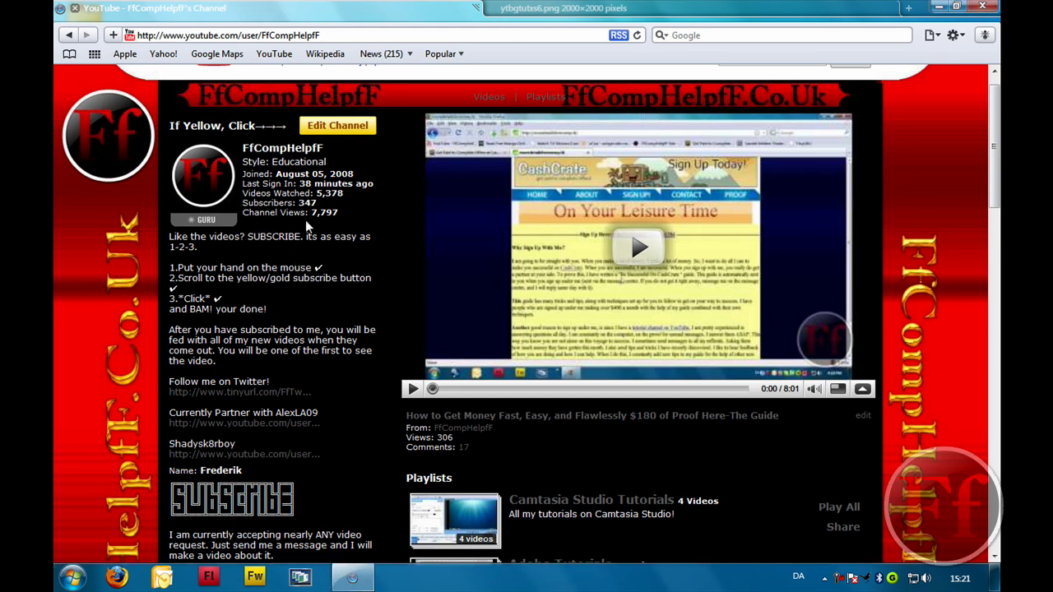
{"action": "mouse_move", "coordinate": [181, 125]}
{"action": "left_mouse_down"}
{"action": "mouse_move", "coordinate": [211, 126]}
{"action": "mouse_move", "coordinate": [200, 125]}
{"action": "left_mouse_up"}
{"action": "left_click", "coordinate": [191, 125]}
{"action": "scroll", "coordinate": [288, 244], "scroll_direction": "down", "scroll_amount": 2}
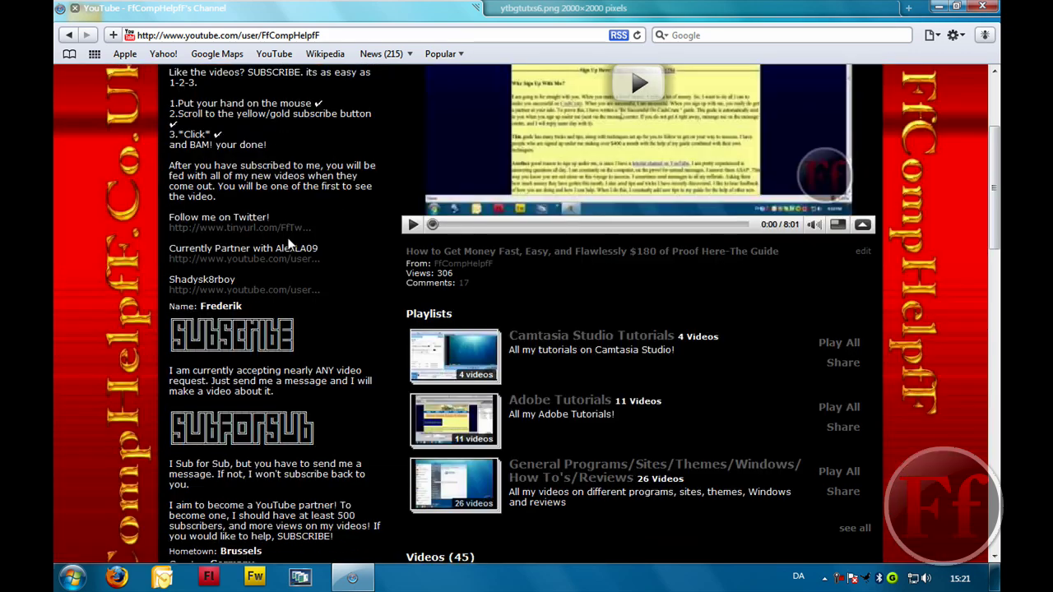
{"action": "scroll", "coordinate": [300, 239], "scroll_direction": "down", "scroll_amount": 7}
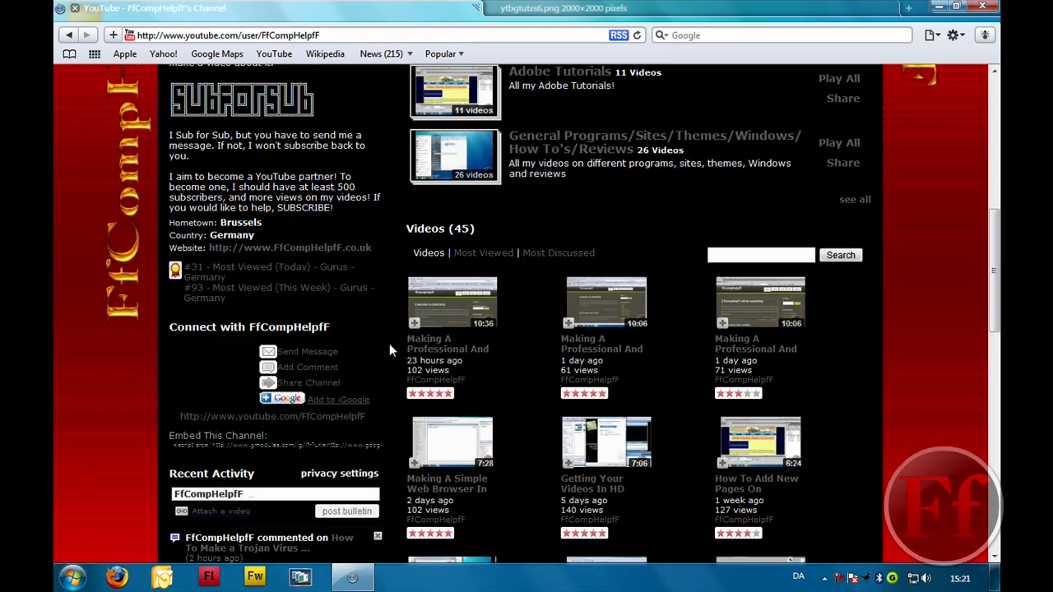
{"action": "scroll", "coordinate": [452, 349], "scroll_direction": "down", "scroll_amount": 3}
{"action": "scroll", "coordinate": [460, 387], "scroll_direction": "down", "scroll_amount": 3}
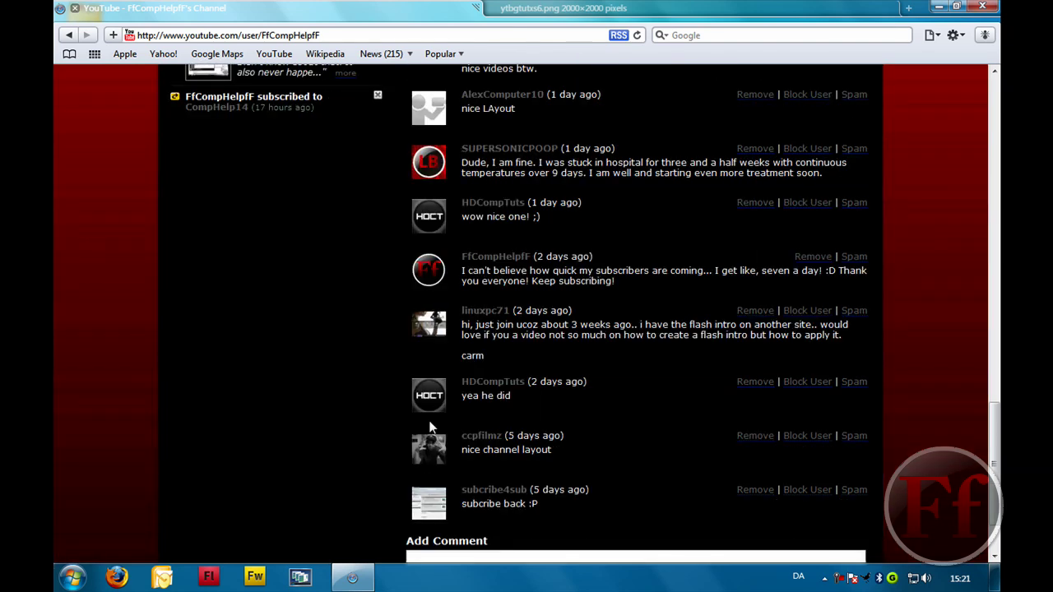
{"action": "scroll", "coordinate": [296, 502], "scroll_direction": "up", "scroll_amount": 5}
{"action": "right_click", "coordinate": [279, 546]}
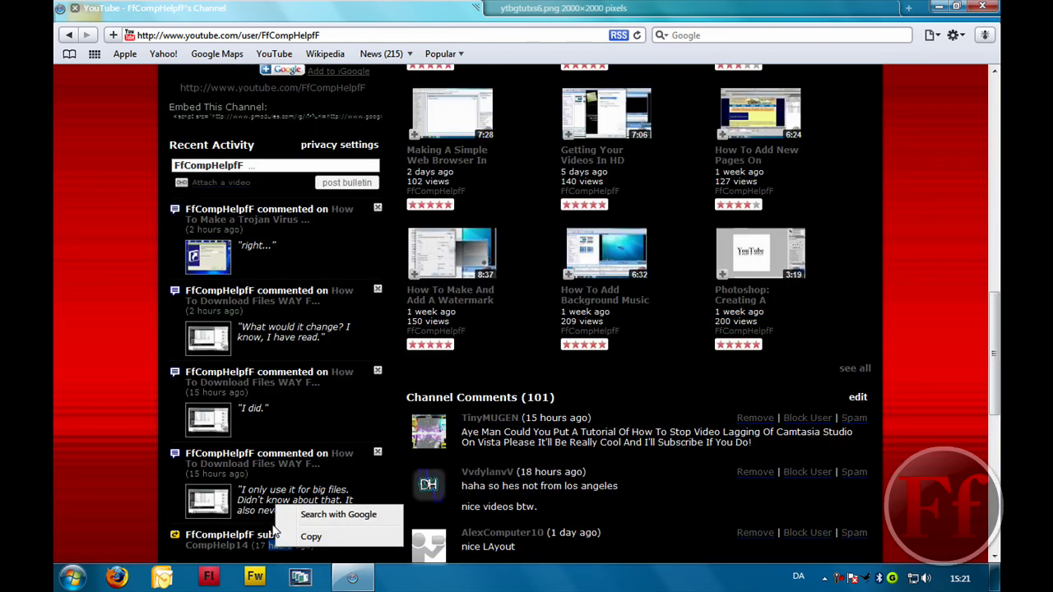
{"action": "left_click", "coordinate": [93, 342]}
{"action": "scroll", "coordinate": [93, 342], "scroll_direction": "up", "scroll_amount": 10}
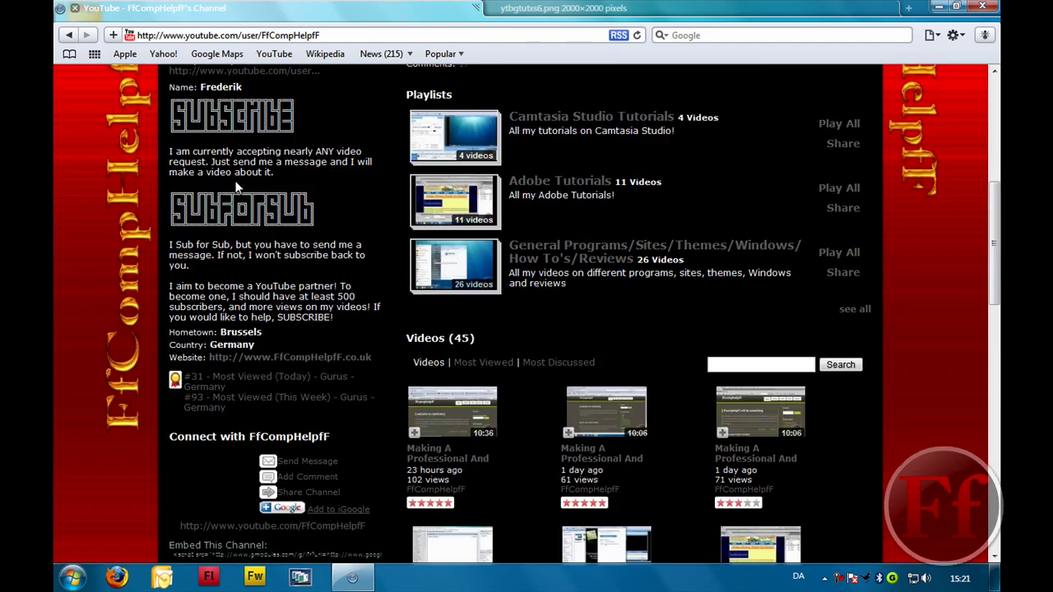
{"action": "scroll", "coordinate": [252, 180], "scroll_direction": "up", "scroll_amount": 5}
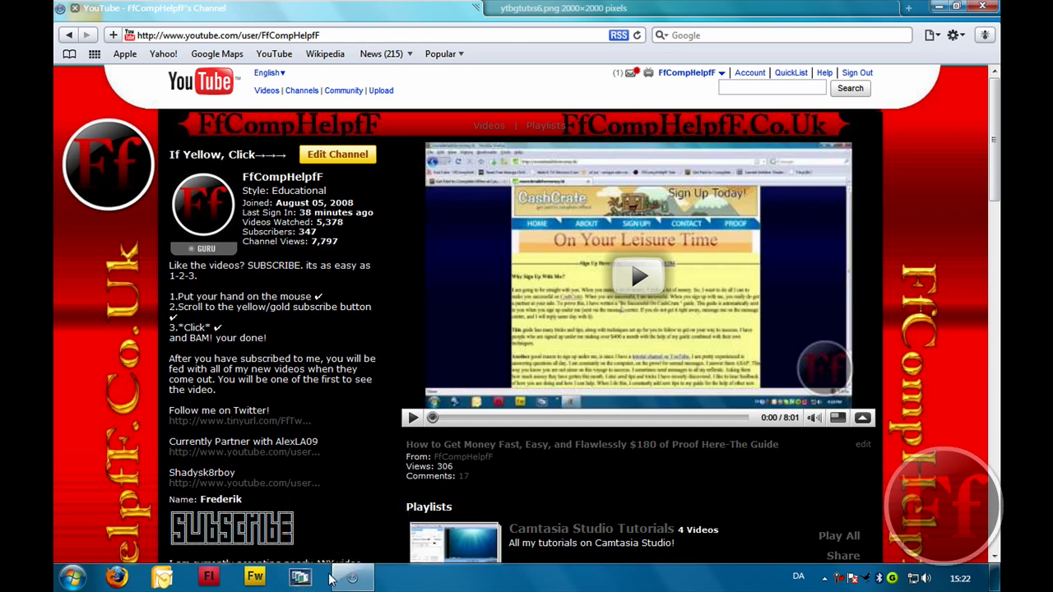
- Save a copy of the ytbgtutxs6.png image from its Safari tab to the computer
{"action": "left_click", "coordinate": [561, 8]}
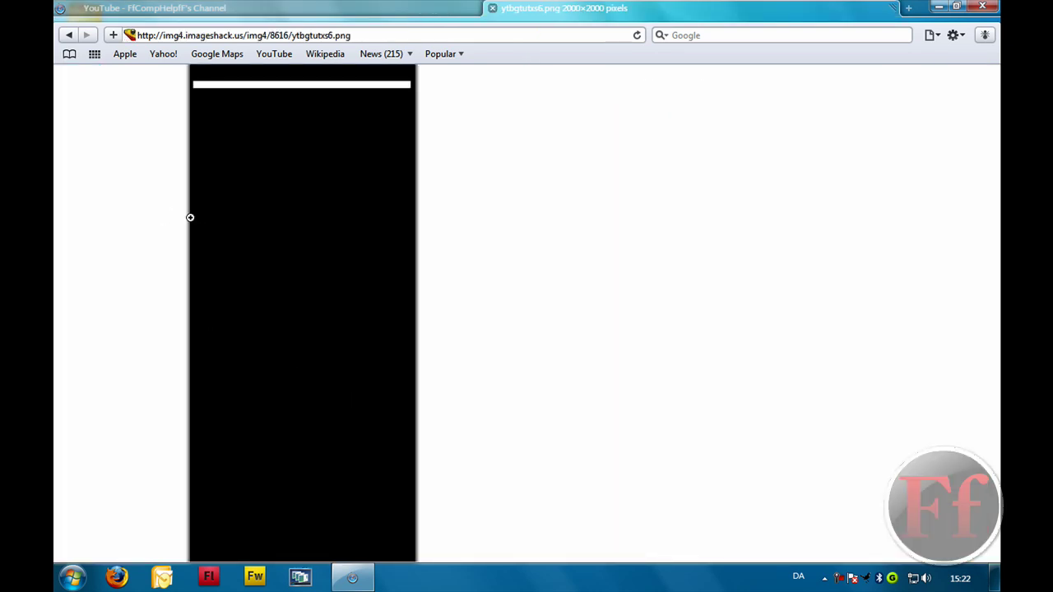
{"action": "right_click", "coordinate": [191, 219]}
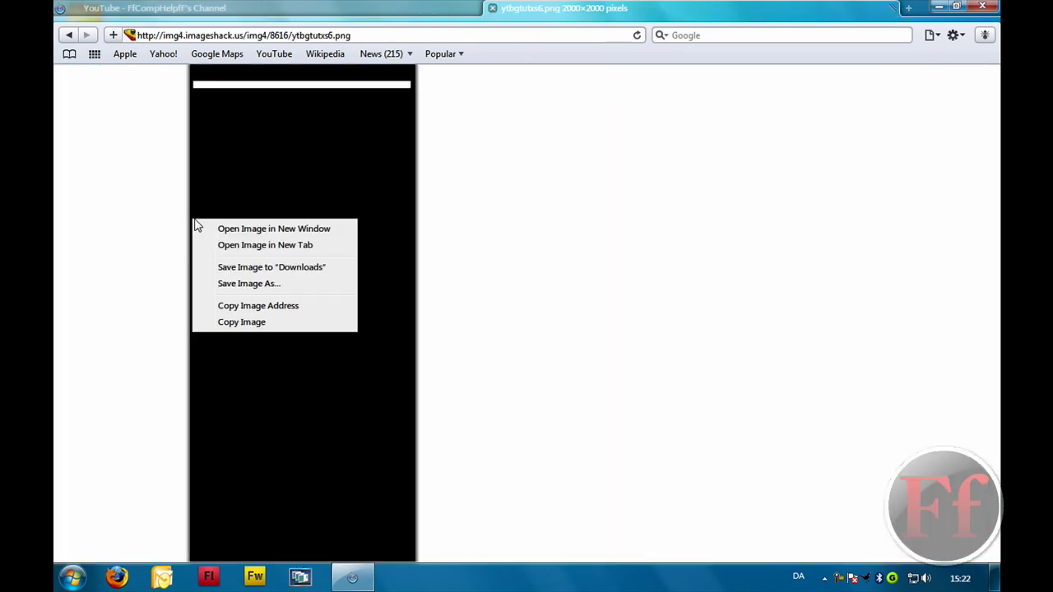
{"action": "left_click", "coordinate": [293, 285]}
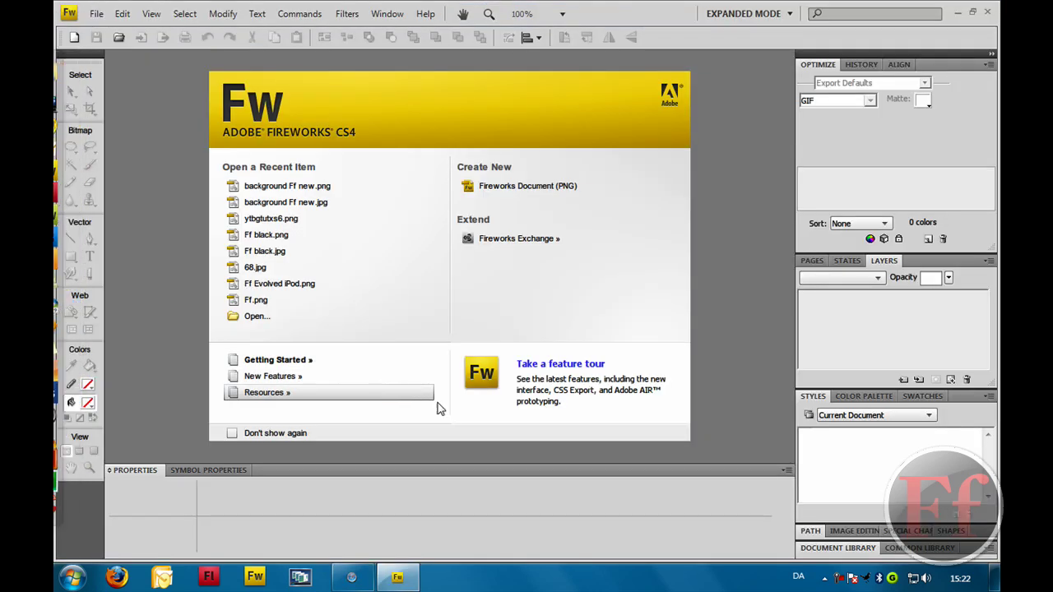
- Open the recent item ytbgtutxs6.png and scroll around its 2000 x 2000 canvas
{"action": "left_click", "coordinate": [292, 220]}
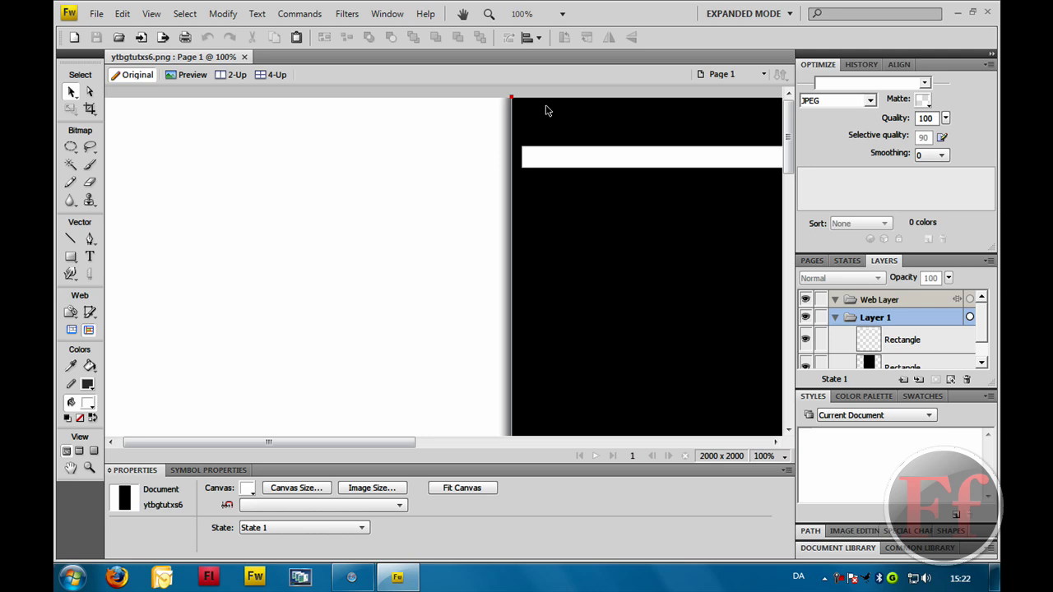
{"action": "mouse_move", "coordinate": [407, 440]}
{"action": "left_mouse_down"}
{"action": "mouse_move", "coordinate": [461, 434]}
{"action": "mouse_move", "coordinate": [412, 436]}
{"action": "left_mouse_up"}
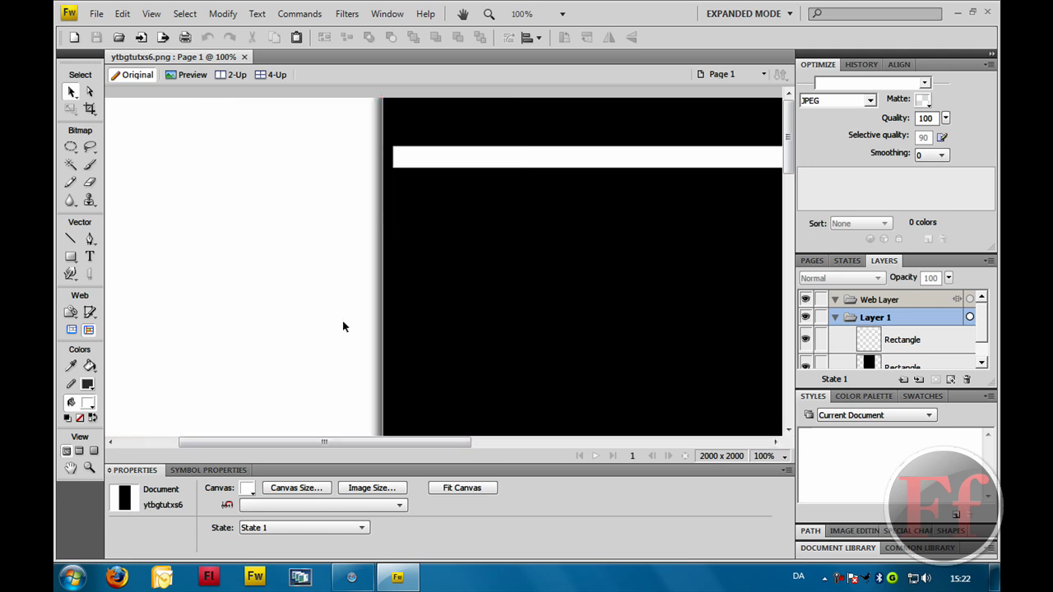
{"action": "left_click_drag", "start_coordinate": [330, 443], "coordinate": [230, 442]}
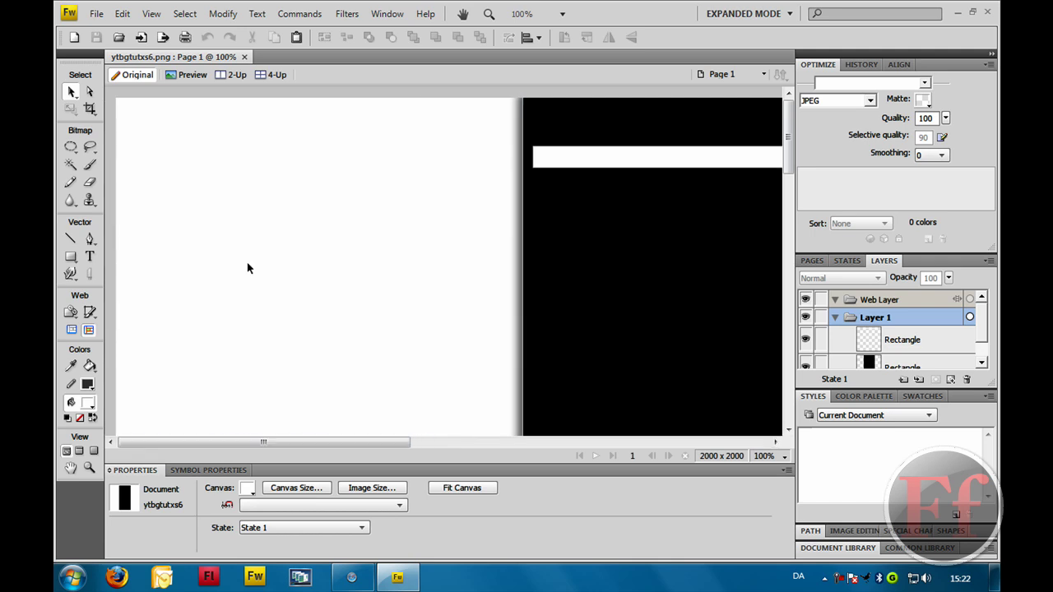
{"action": "left_click_drag", "start_coordinate": [125, 102], "coordinate": [452, 353]}
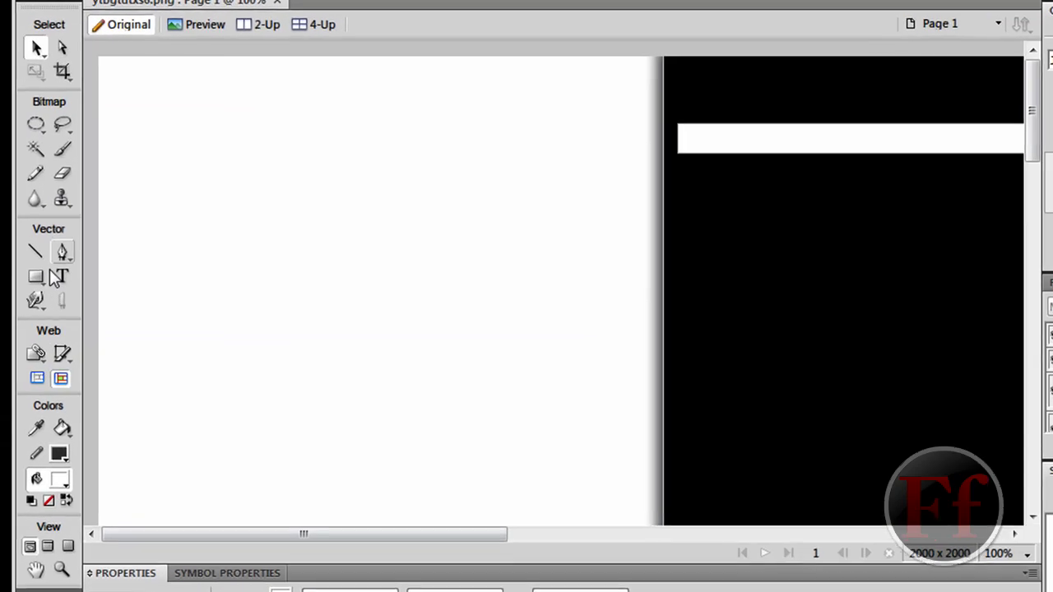
- Draw a white rectangle over the whole canvas and remove its outline
{"action": "left_click", "coordinate": [63, 261]}
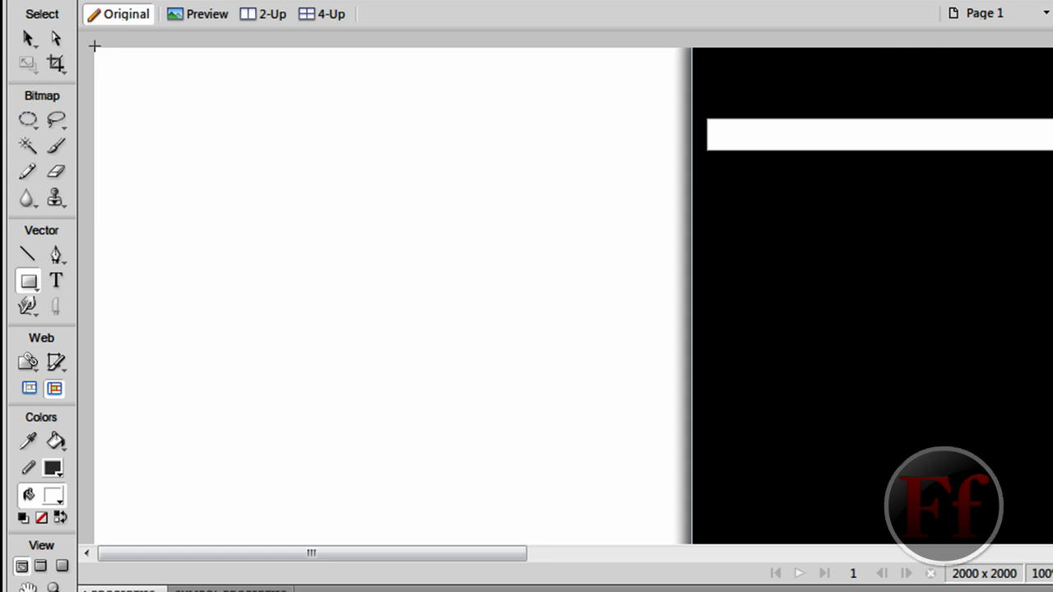
{"action": "left_click_drag", "start_coordinate": [94, 46], "coordinate": [889, 535]}
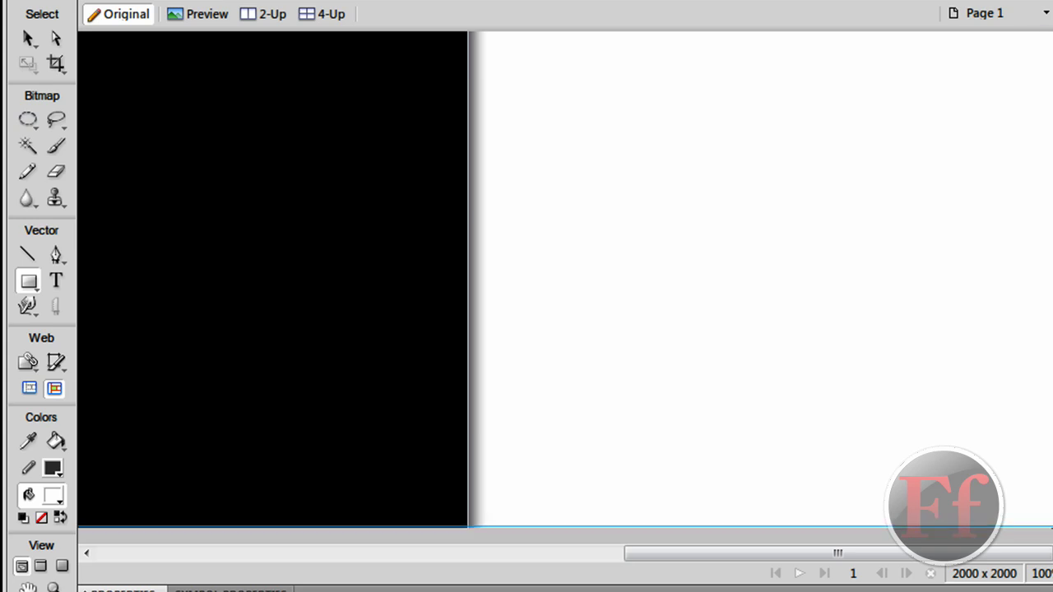
{"action": "key", "text": "Delete"}
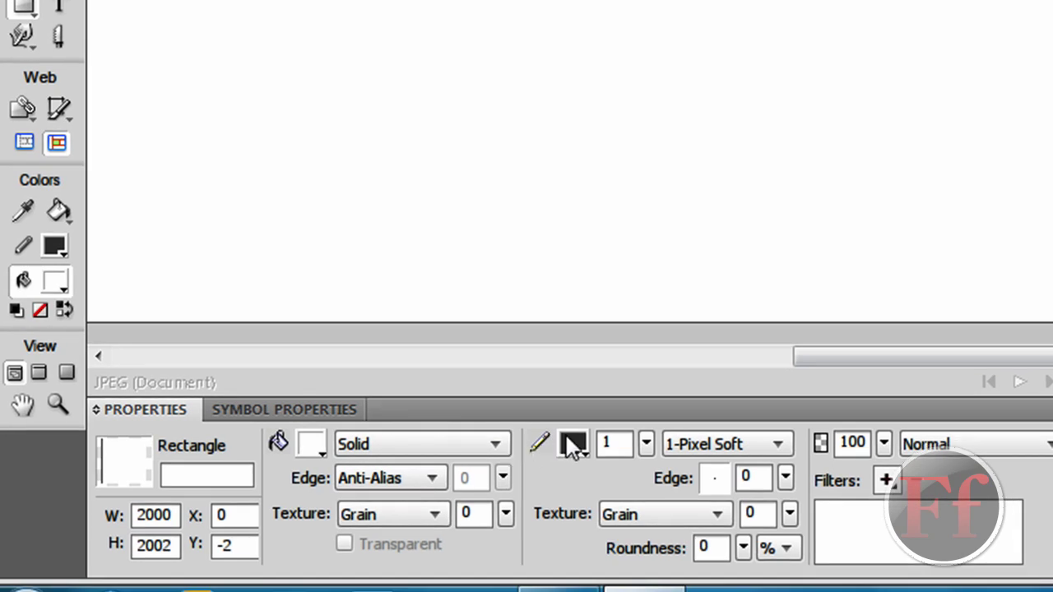
{"action": "left_click", "coordinate": [574, 446]}
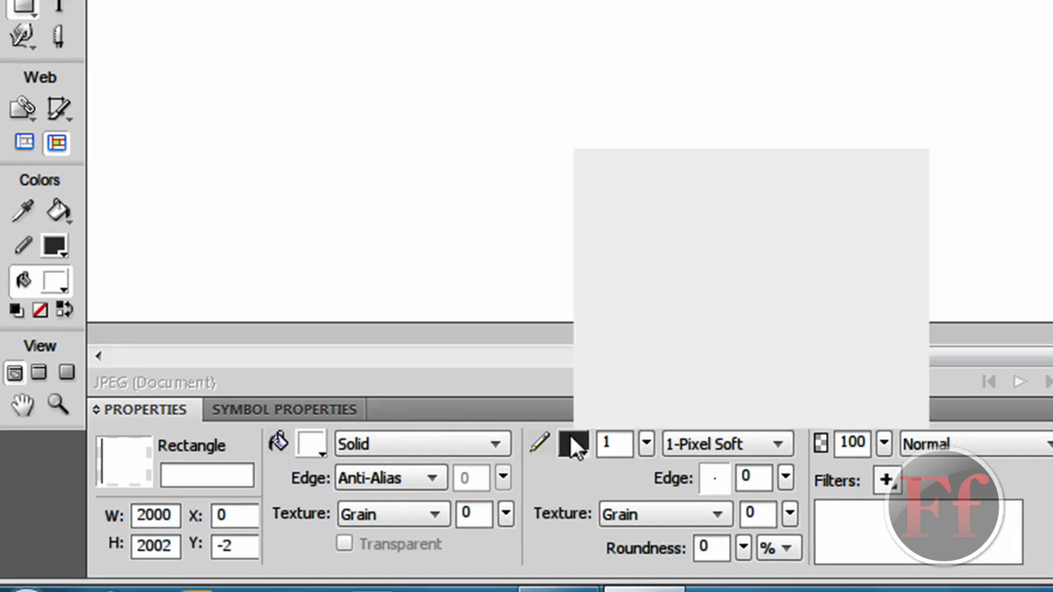
{"action": "left_click", "coordinate": [802, 170]}
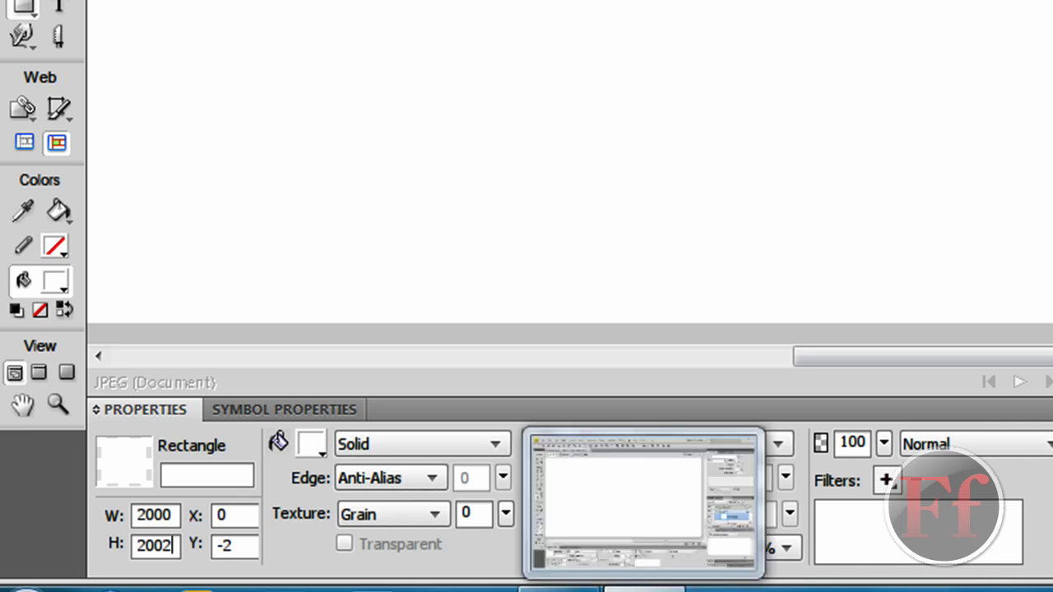
- Set the rectangle's Y position to 0 so it sits at 0, 0
{"action": "key", "text": "F4"}
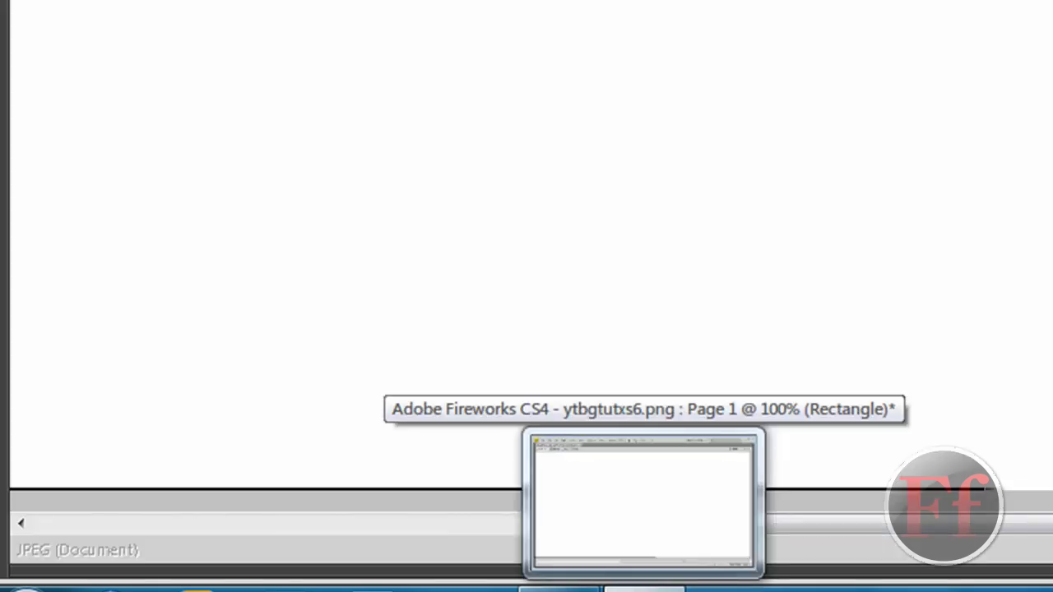
{"action": "key", "text": "F4"}
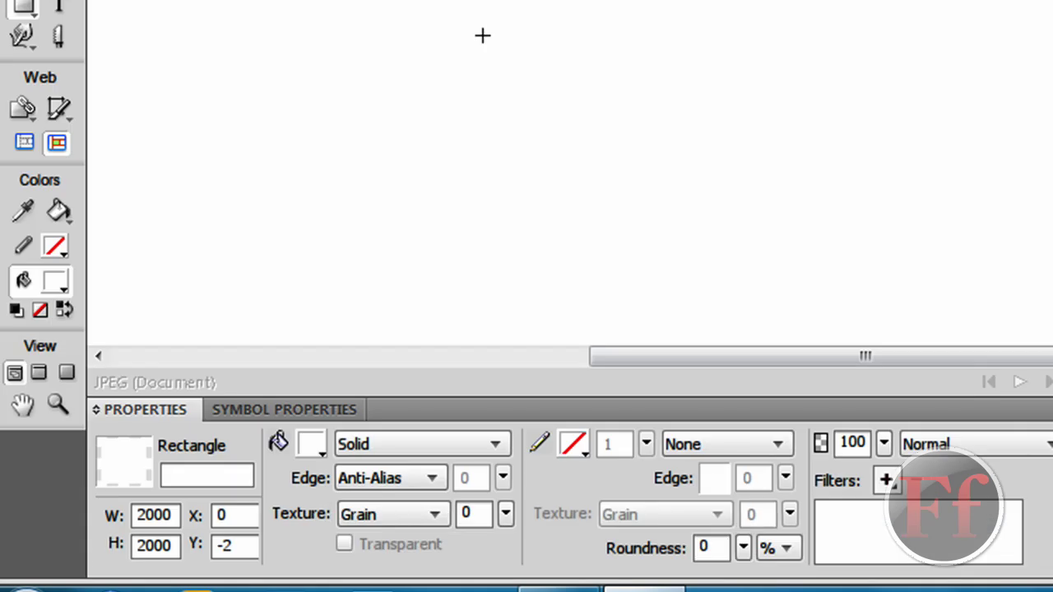
{"action": "left_click", "coordinate": [237, 549]}
{"action": "key", "text": "BackSpace"}
{"action": "key", "text": "BackSpace"}
{"action": "type", "text": "0"}
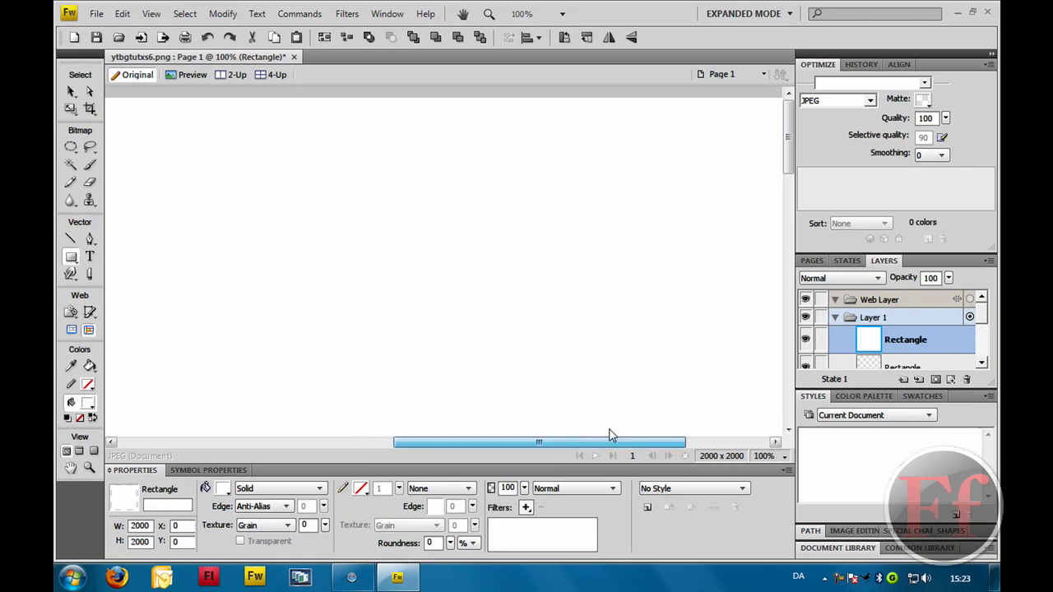
{"action": "left_click_drag", "start_coordinate": [611, 436], "coordinate": [172, 371]}
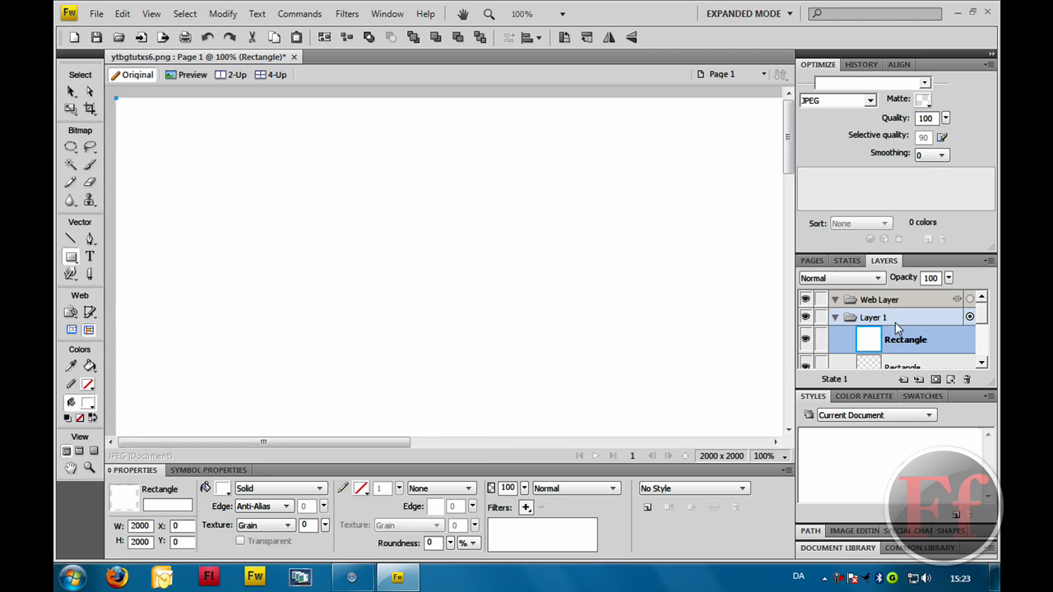
- In the Layers panel, move the white Rectangle layer below the black Rectangle layer
{"action": "left_click", "coordinate": [387, 14]}
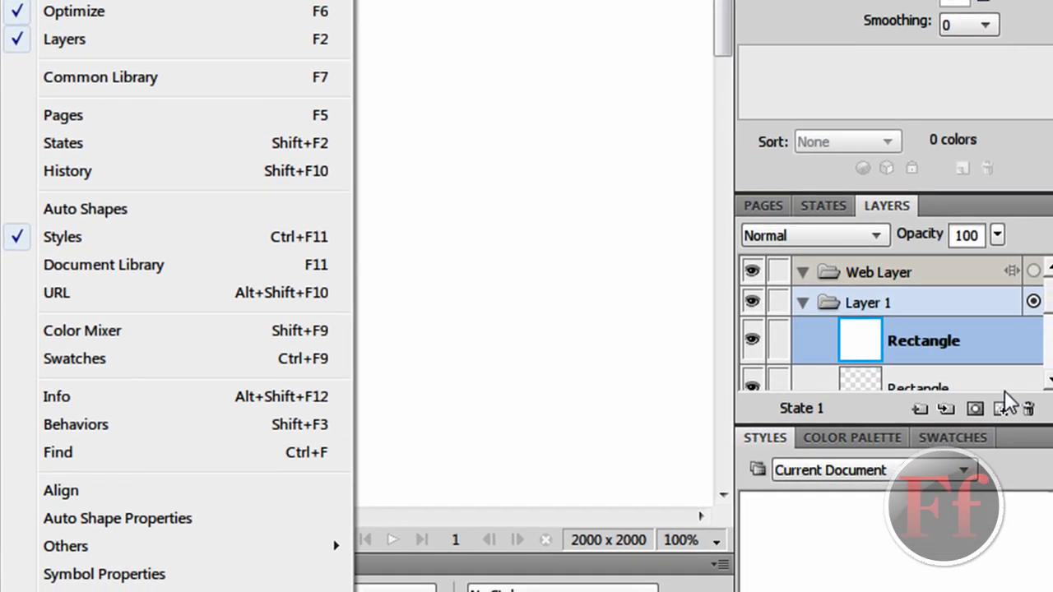
{"action": "left_click", "coordinate": [965, 337]}
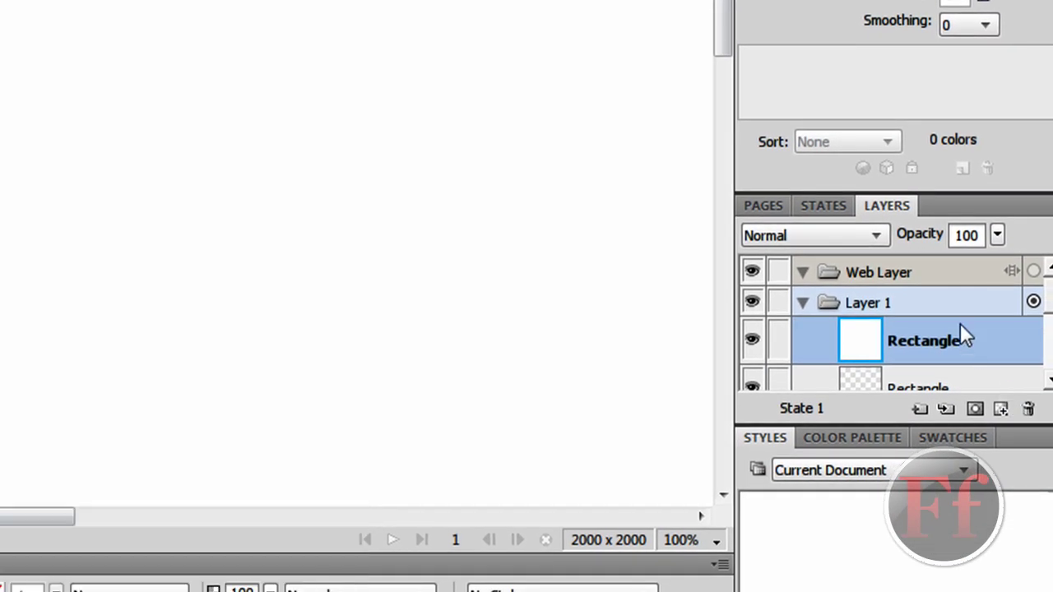
{"action": "scroll", "coordinate": [933, 362], "scroll_direction": "down", "scroll_amount": 2}
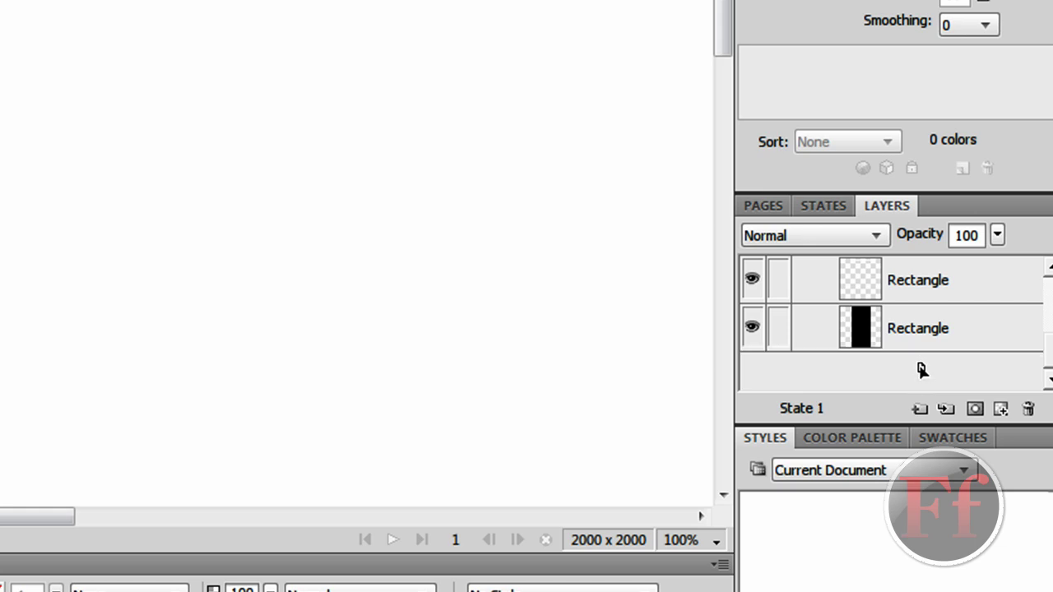
{"action": "left_click_drag", "start_coordinate": [922, 369], "coordinate": [919, 380]}
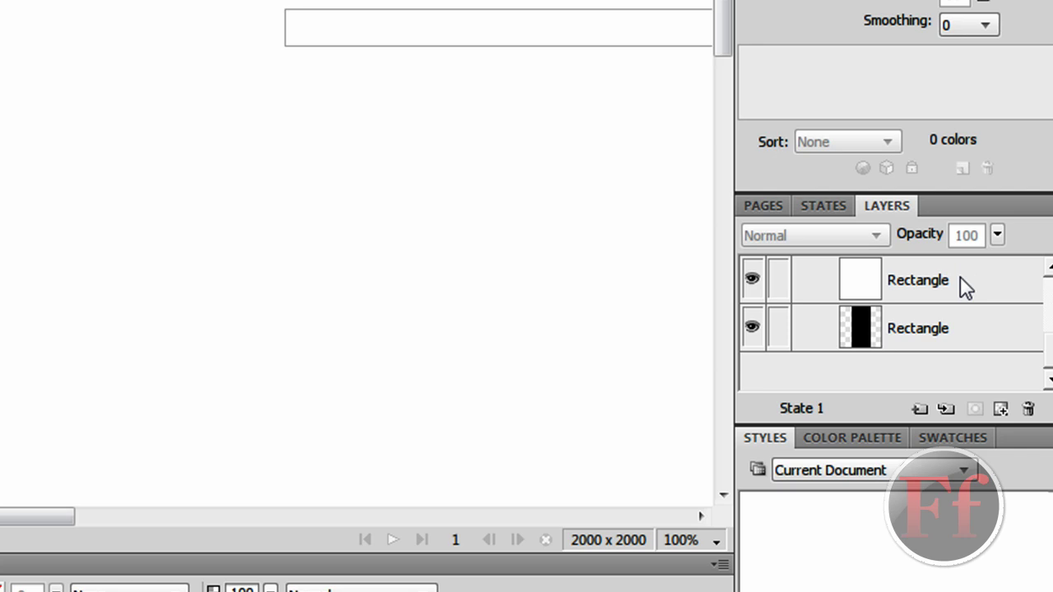
{"action": "left_click_drag", "start_coordinate": [965, 286], "coordinate": [959, 348]}
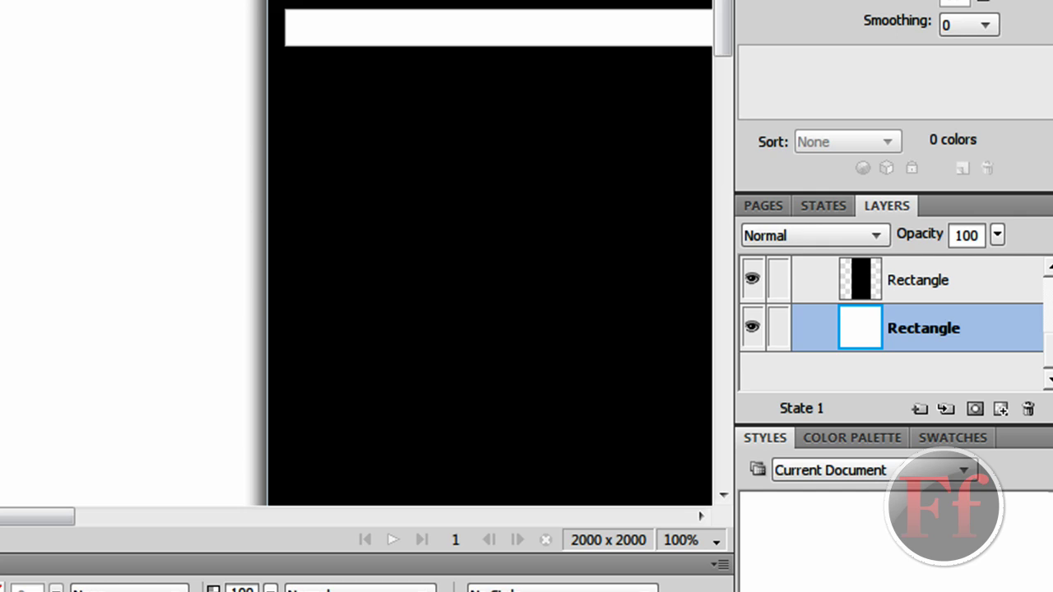
- Apply Dark Chrome 022 from the Dark Chrome Styles set to the background rectangle
{"action": "left_click", "coordinate": [821, 441]}
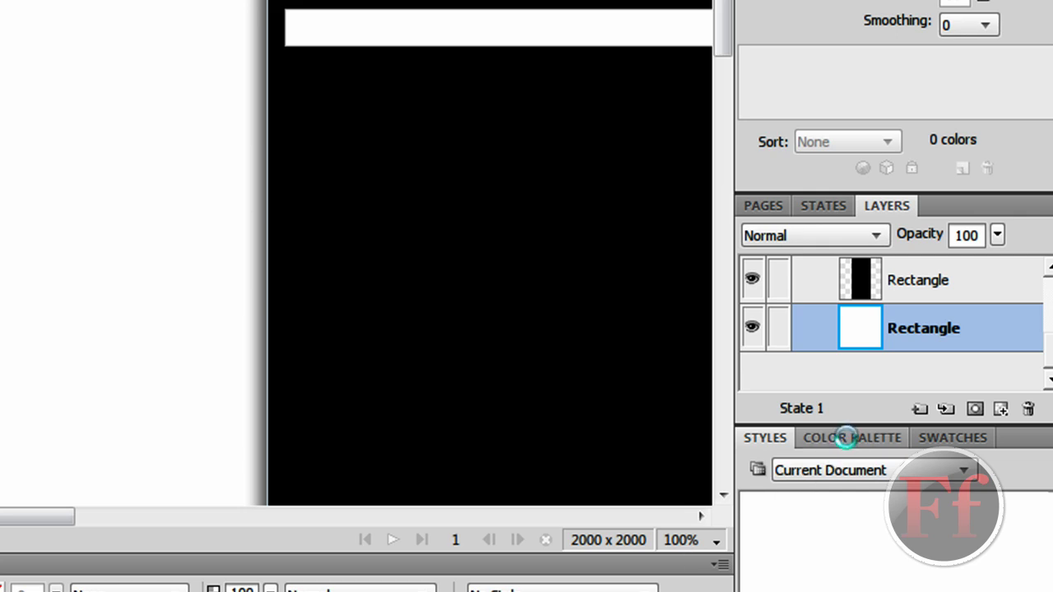
{"action": "left_click", "coordinate": [757, 440]}
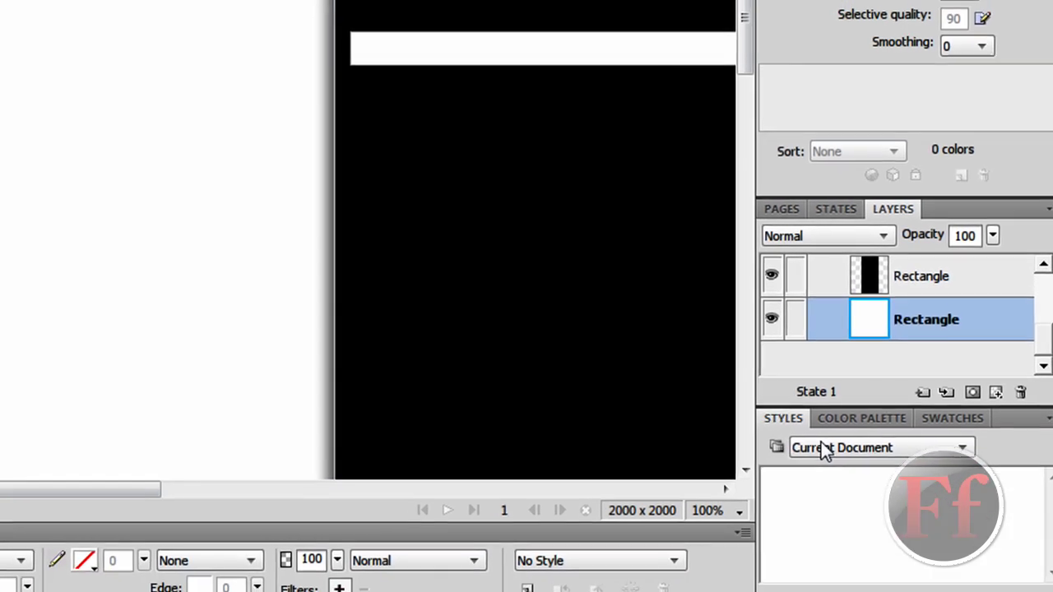
{"action": "left_click", "coordinate": [808, 472]}
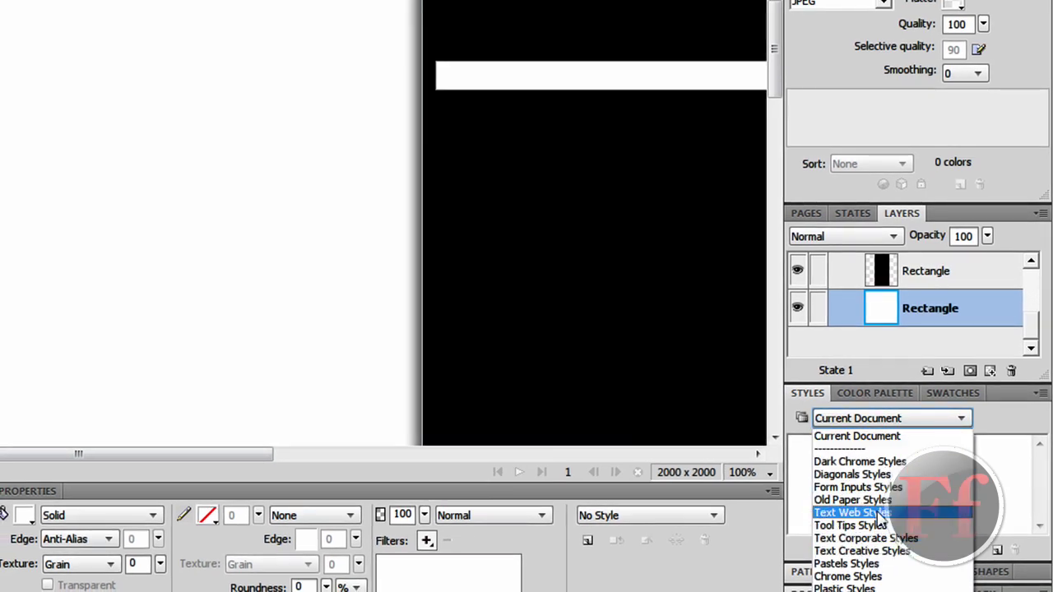
{"action": "left_click", "coordinate": [847, 576]}
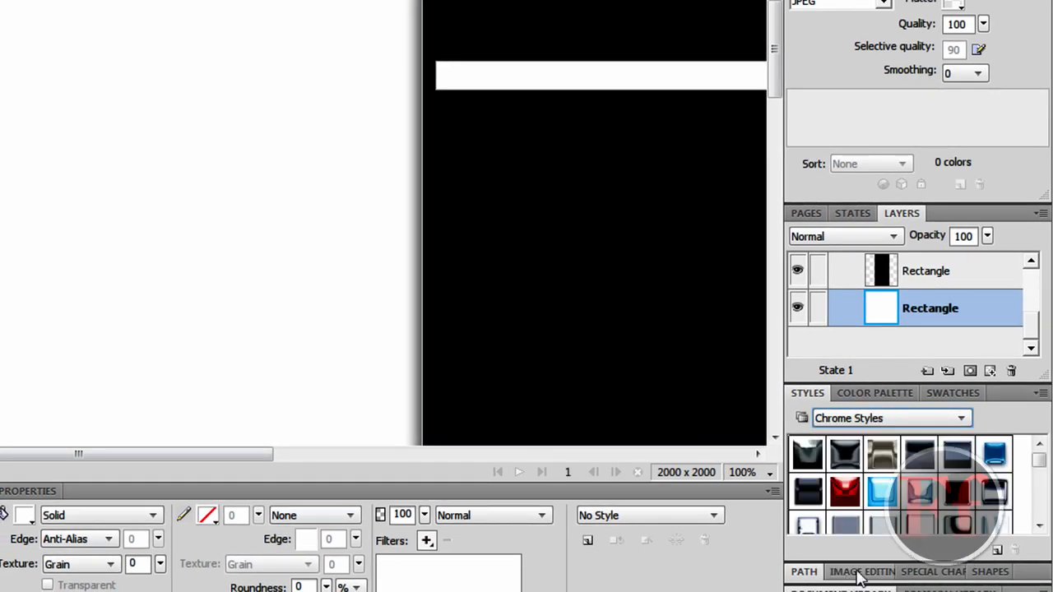
{"action": "left_click_drag", "start_coordinate": [1040, 461], "coordinate": [1041, 509]}
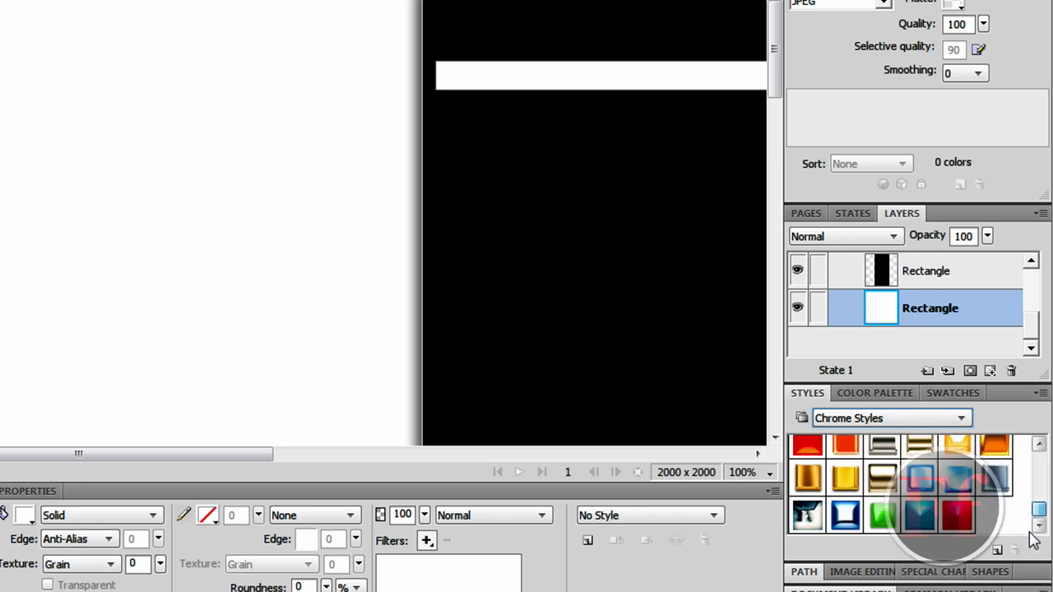
{"action": "left_click", "coordinate": [903, 420]}
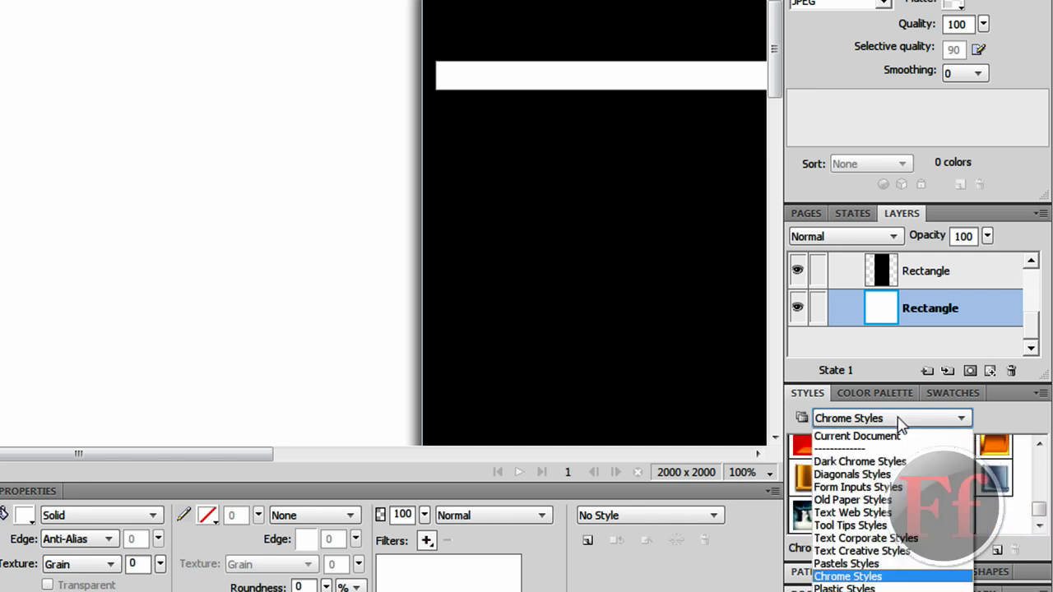
{"action": "left_click", "coordinate": [903, 463]}
{"action": "left_click", "coordinate": [921, 478]}
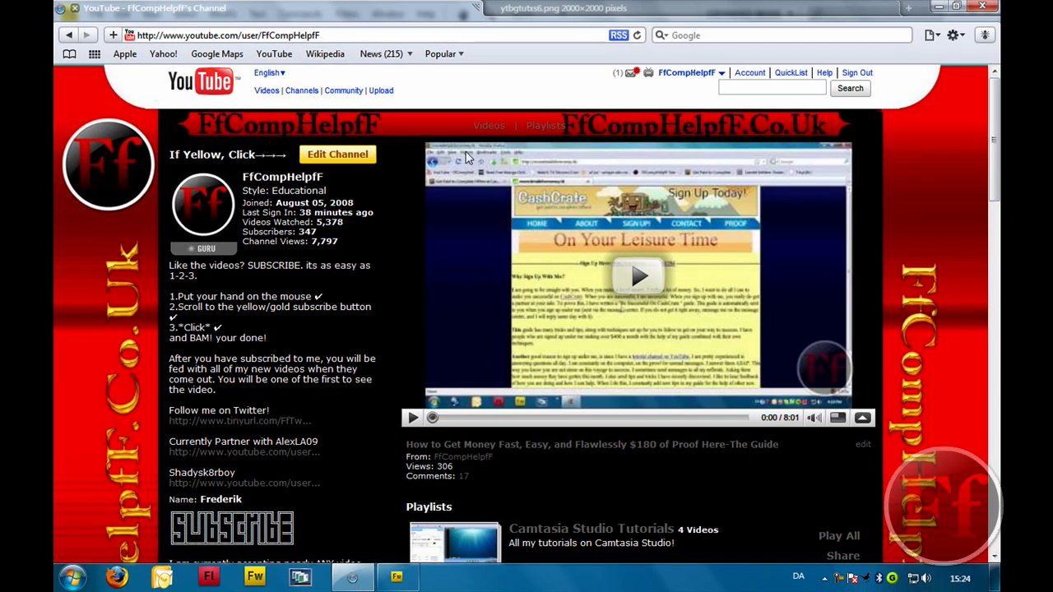
{"action": "left_click", "coordinate": [403, 578]}
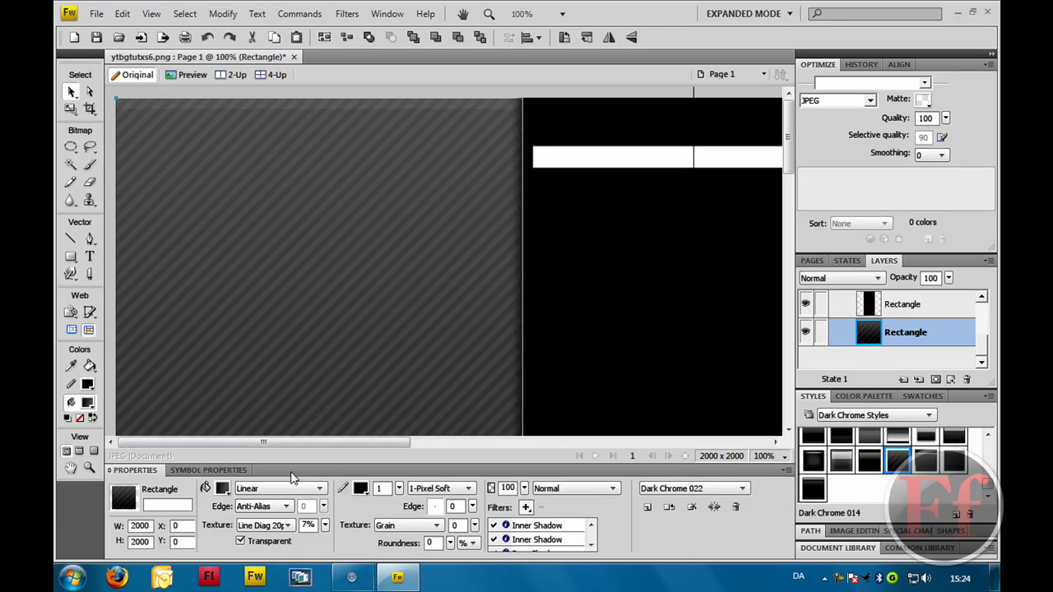
{"action": "left_click", "coordinate": [223, 492]}
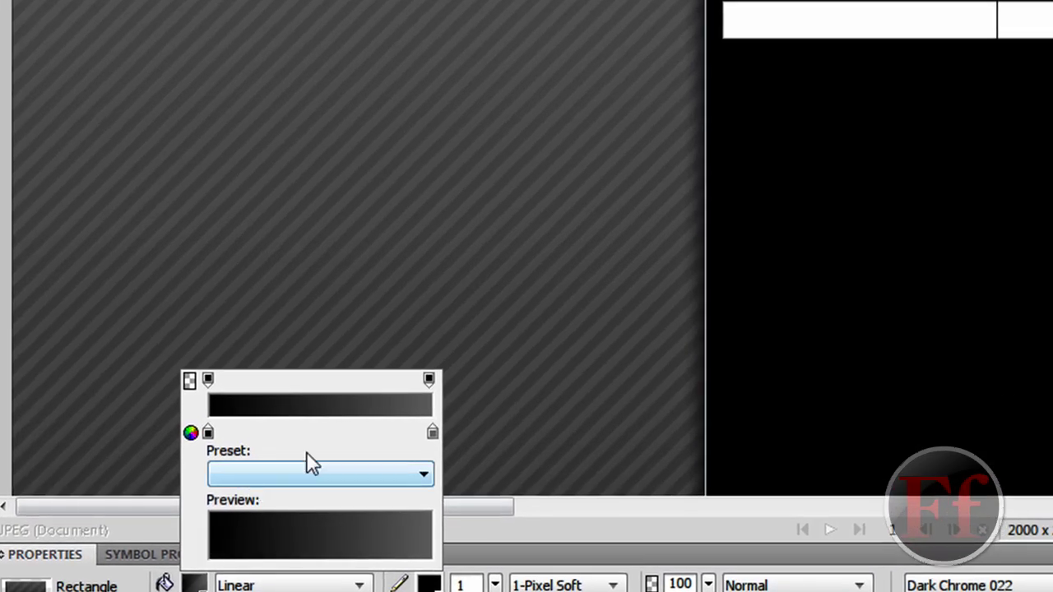
- Recolour the background gradient: red at the left stop, black at the right stop
{"action": "left_click", "coordinate": [208, 432]}
{"action": "left_click", "coordinate": [225, 339]}
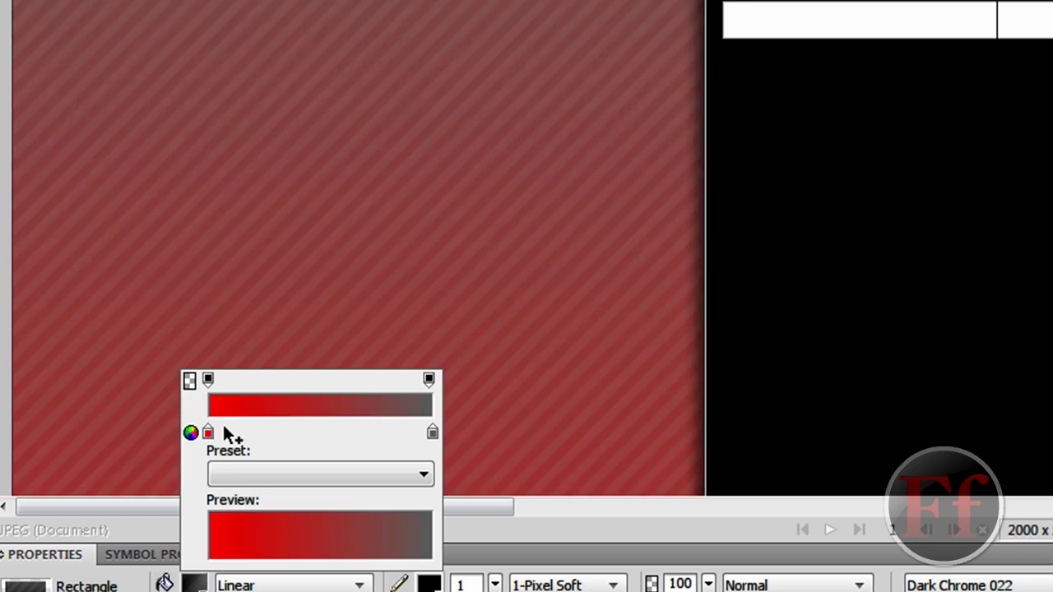
{"action": "left_click", "coordinate": [431, 433]}
{"action": "left_click", "coordinate": [463, 313]}
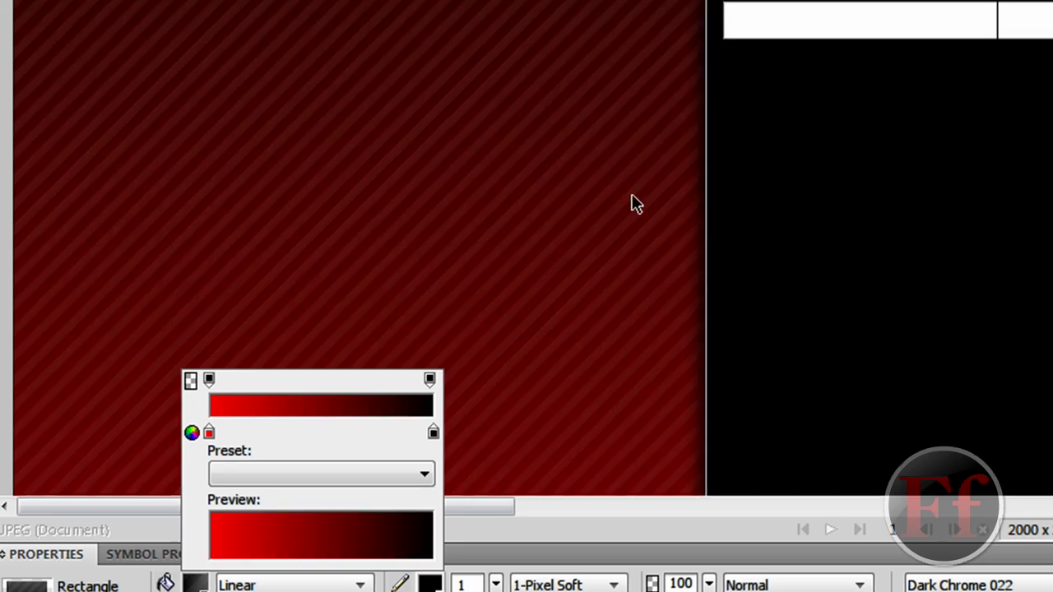
{"action": "left_click", "coordinate": [630, 202]}
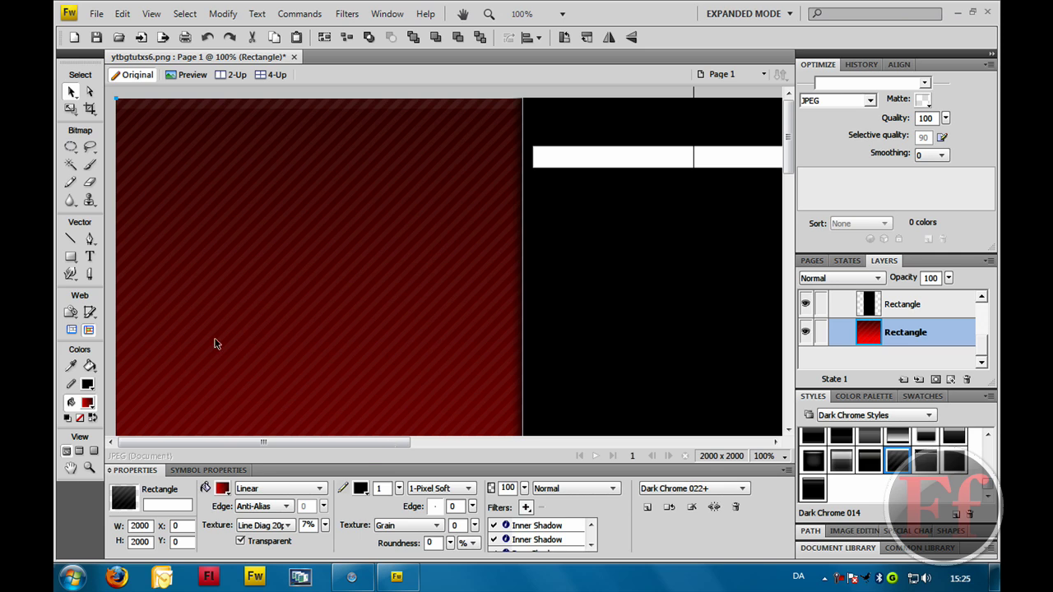
- Paste a duplicate of the white banner bar on top of the background
{"action": "left_click_drag", "start_coordinate": [255, 438], "coordinate": [649, 424]}
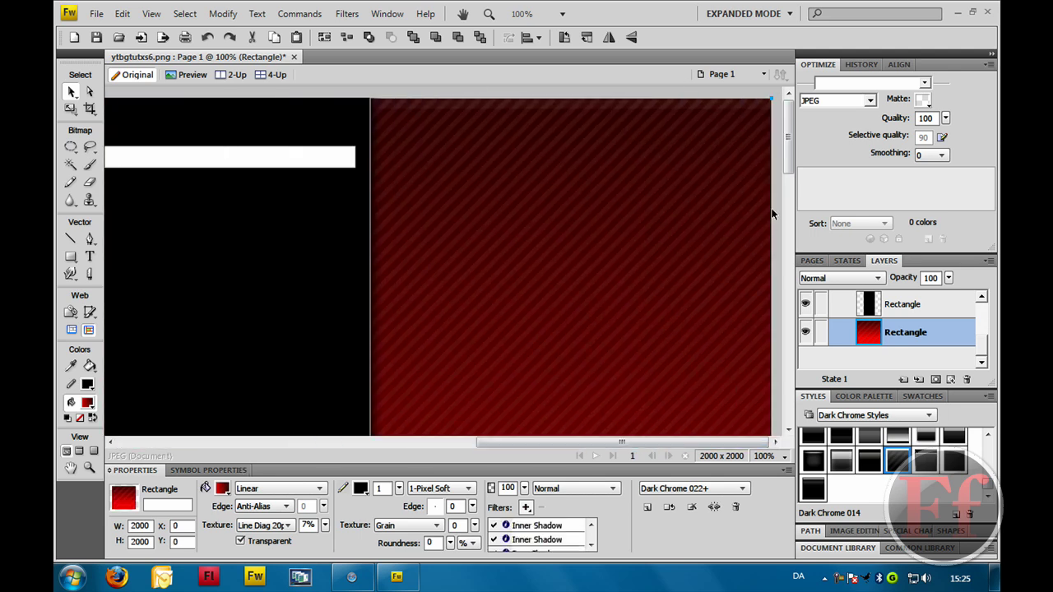
{"action": "scroll", "coordinate": [749, 174], "scroll_direction": "down", "scroll_amount": 3}
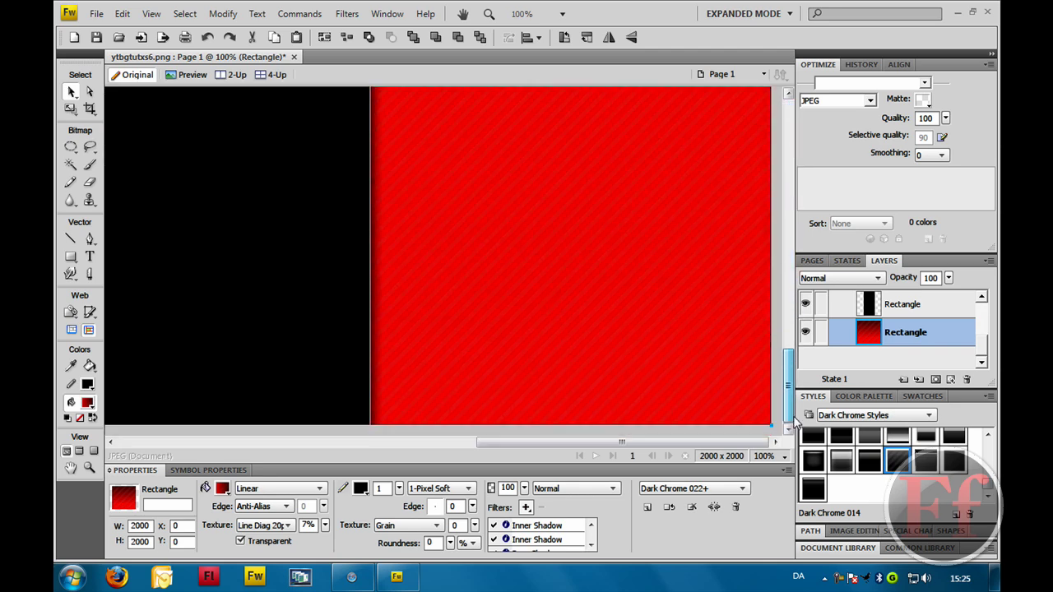
{"action": "scroll", "coordinate": [747, 272], "scroll_direction": "up", "scroll_amount": 3}
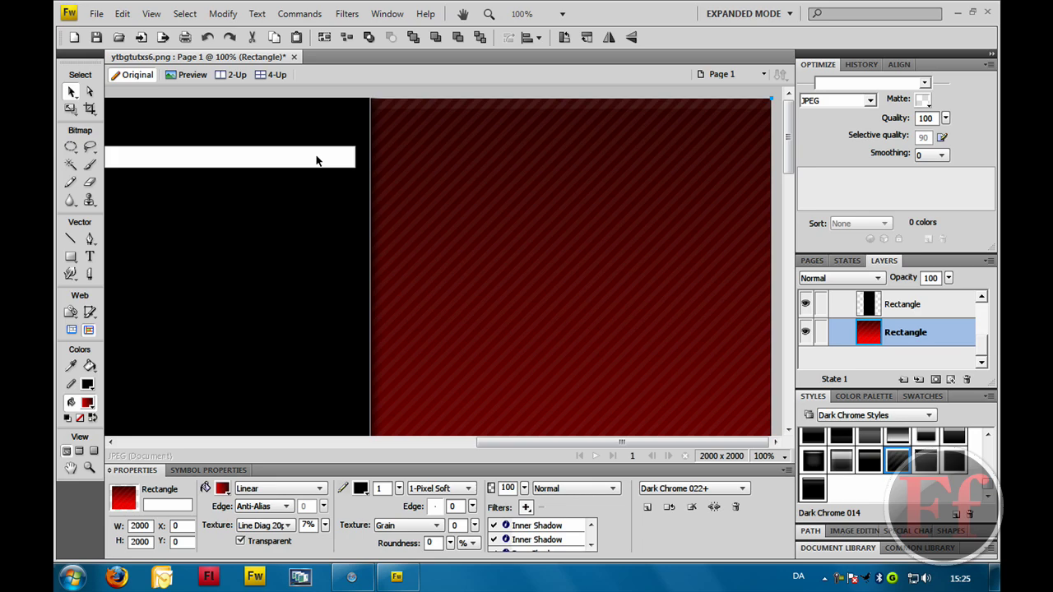
{"action": "key", "text": "ctrl+v"}
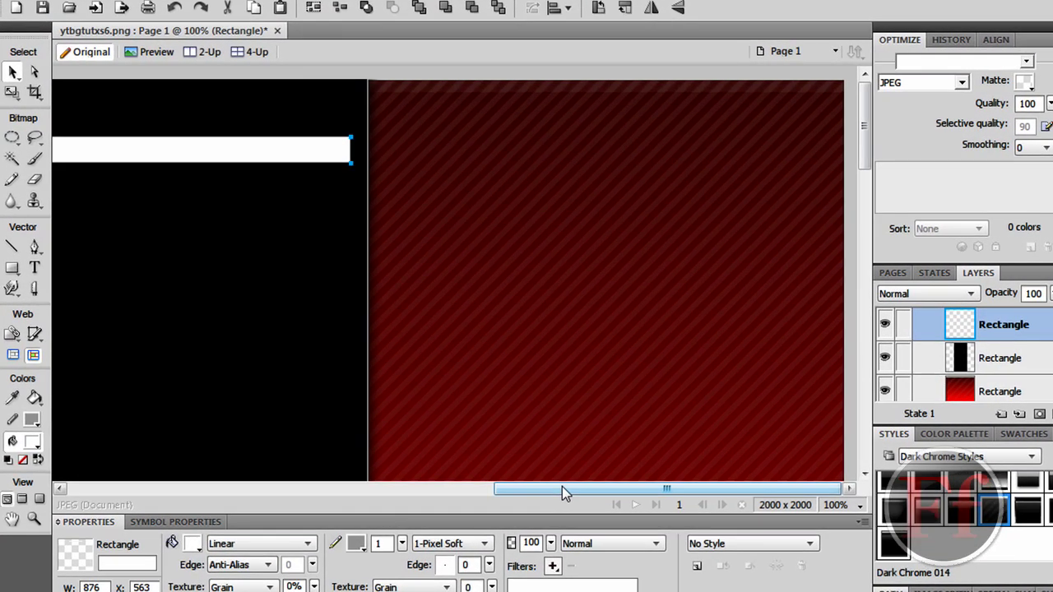
- Remove the duplicated bar's outline and give it a linear gradient fill
{"action": "left_click_drag", "start_coordinate": [534, 442], "coordinate": [403, 445]}
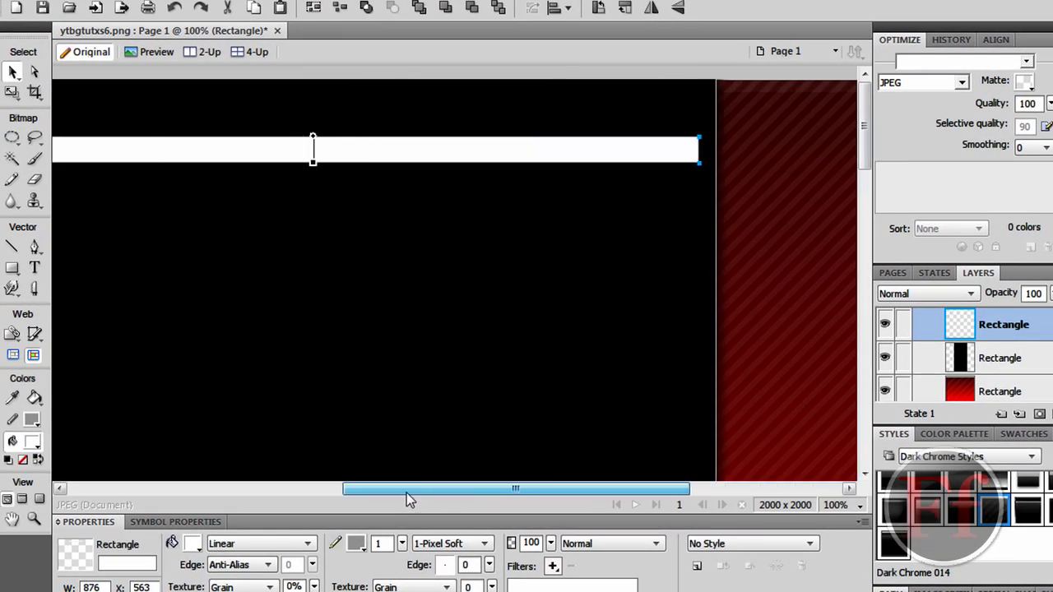
{"action": "left_click_drag", "start_coordinate": [406, 493], "coordinate": [403, 493]}
{"action": "left_click", "coordinate": [356, 543]}
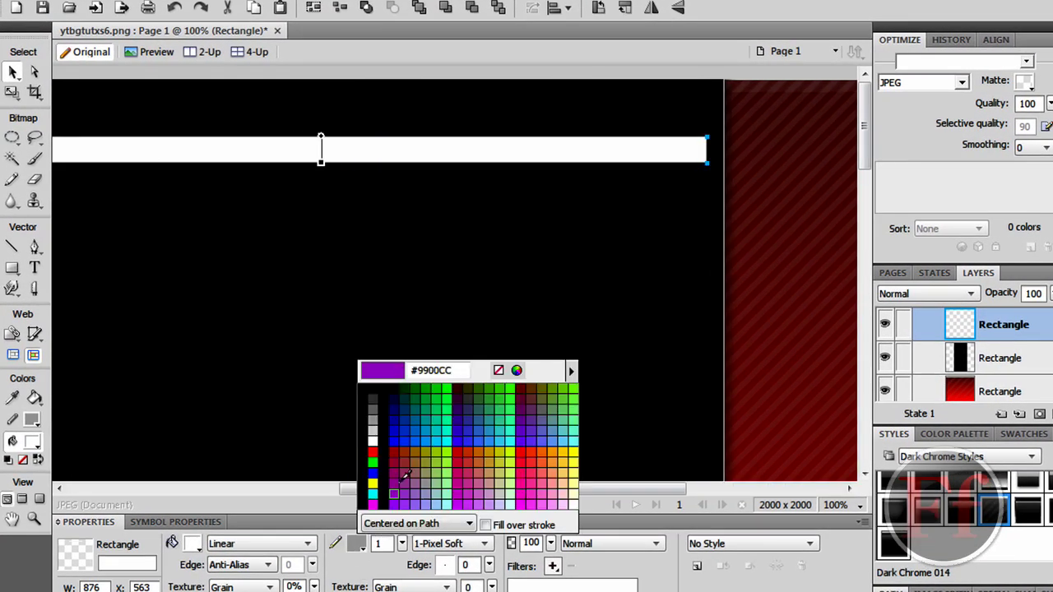
{"action": "left_click", "coordinate": [498, 370]}
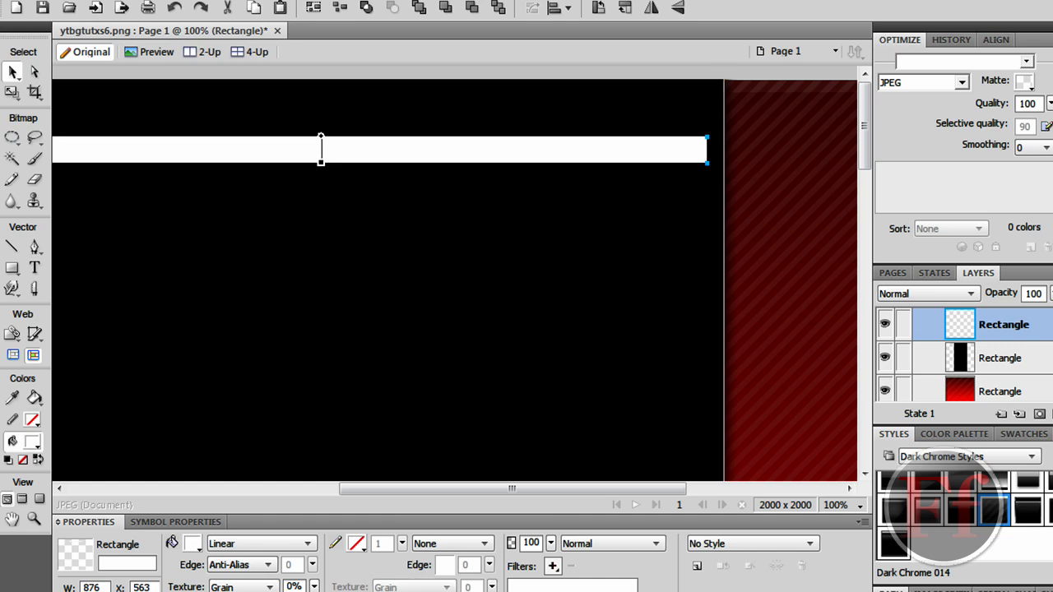
{"action": "left_click", "coordinate": [192, 546]}
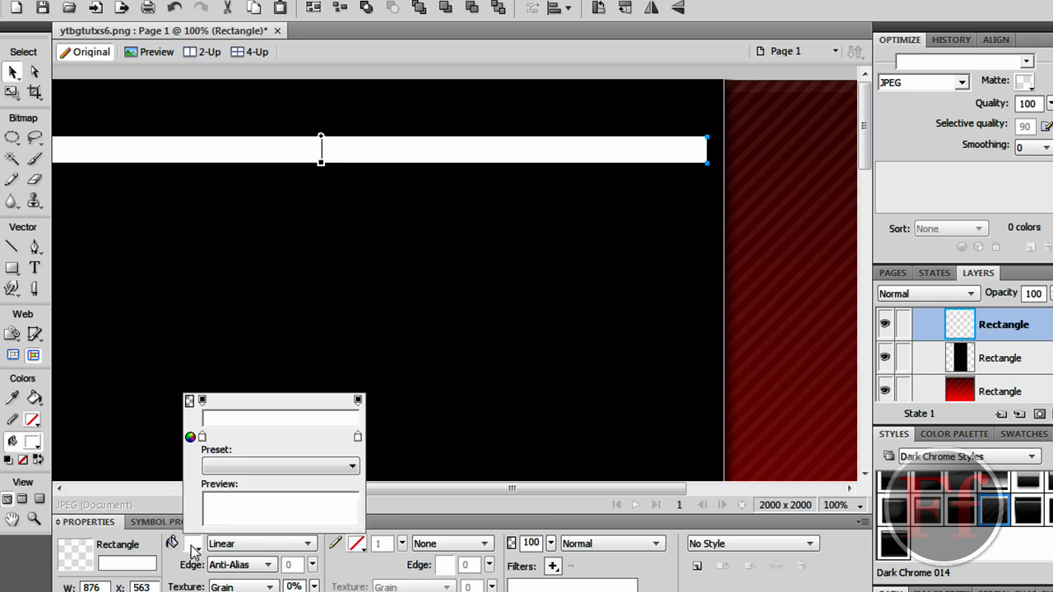
{"action": "left_click", "coordinate": [228, 547]}
{"action": "mouse_move", "coordinate": [270, 479]}
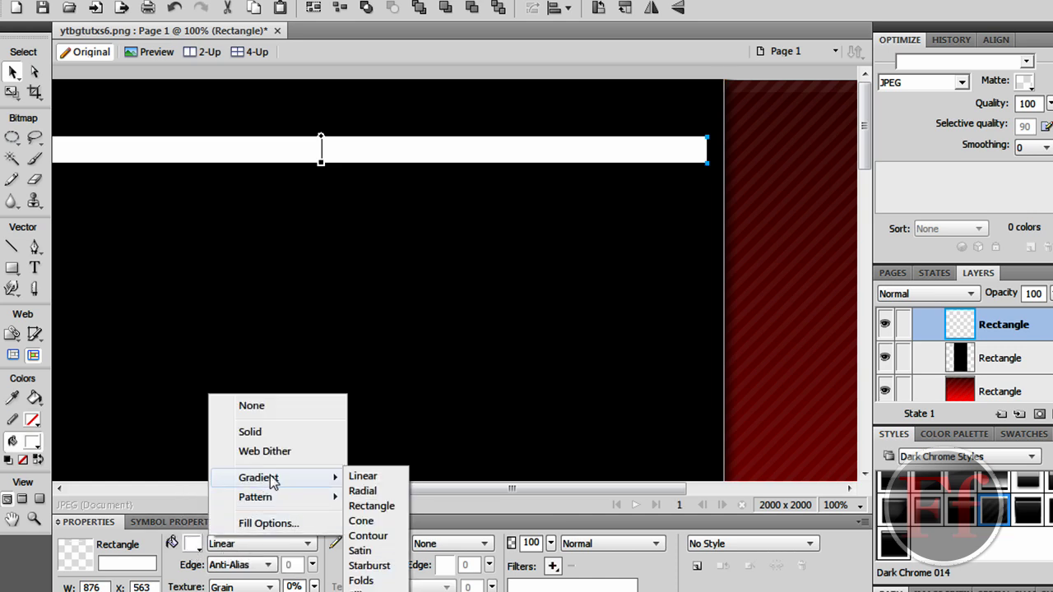
{"action": "left_click", "coordinate": [388, 477]}
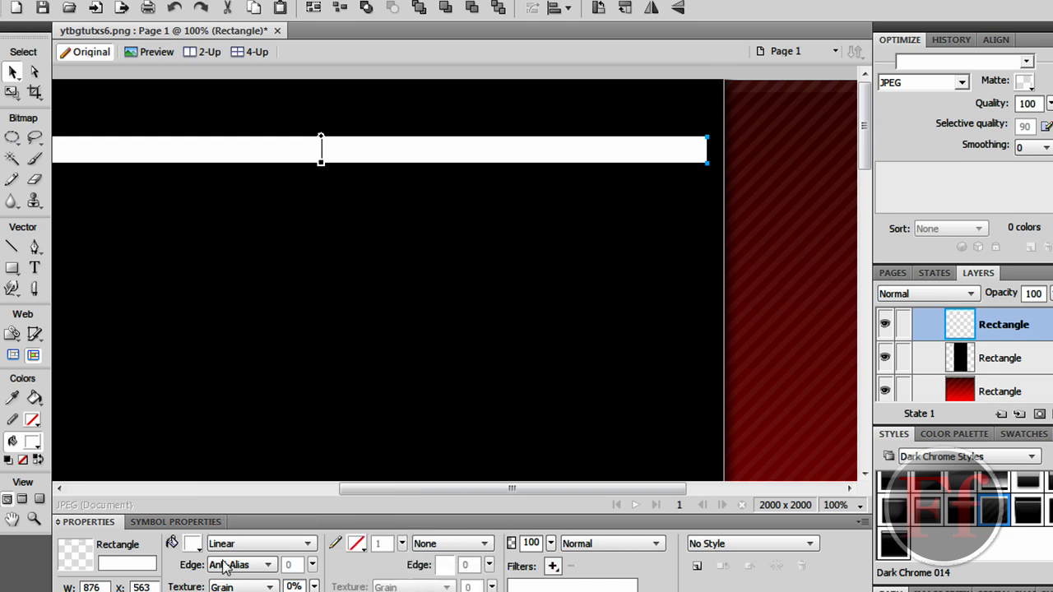
- Set the bar's gradient stops to red on the left and dark red on the right
{"action": "left_click", "coordinate": [194, 547]}
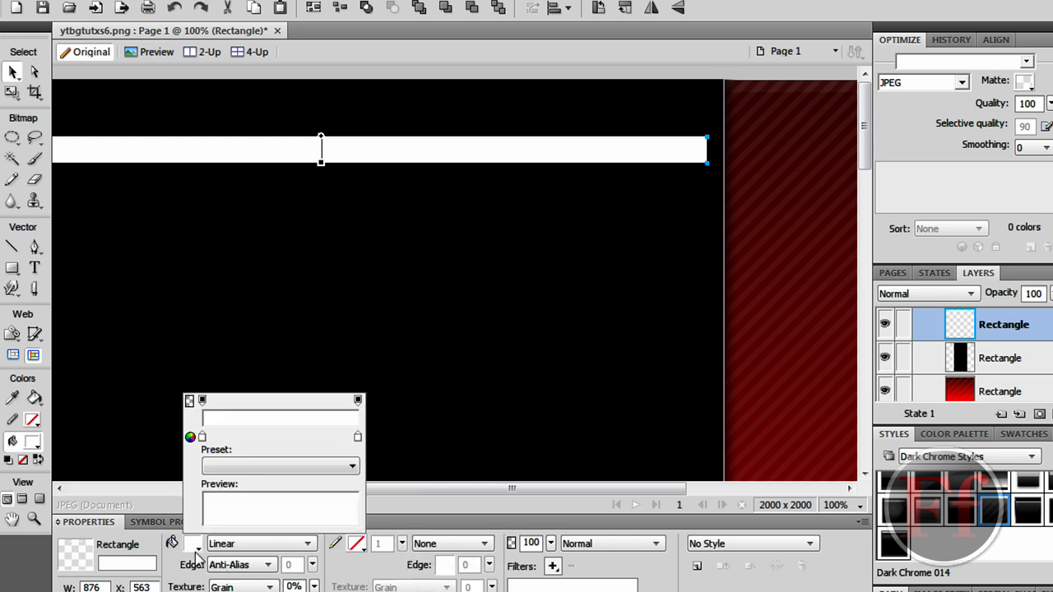
{"action": "left_click", "coordinate": [198, 438]}
{"action": "left_click", "coordinate": [218, 374]}
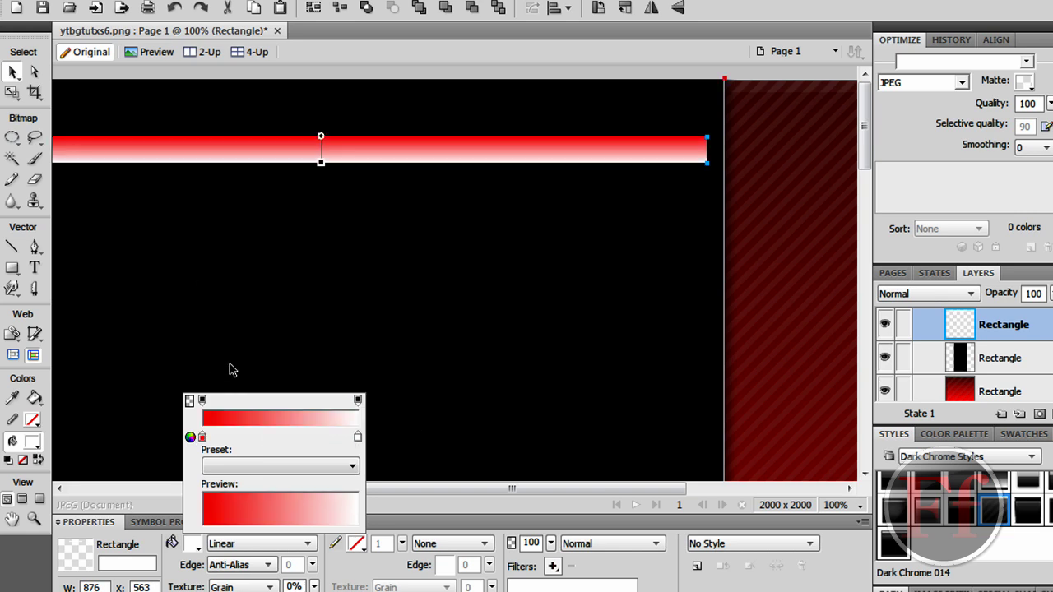
{"action": "left_click", "coordinate": [359, 439]}
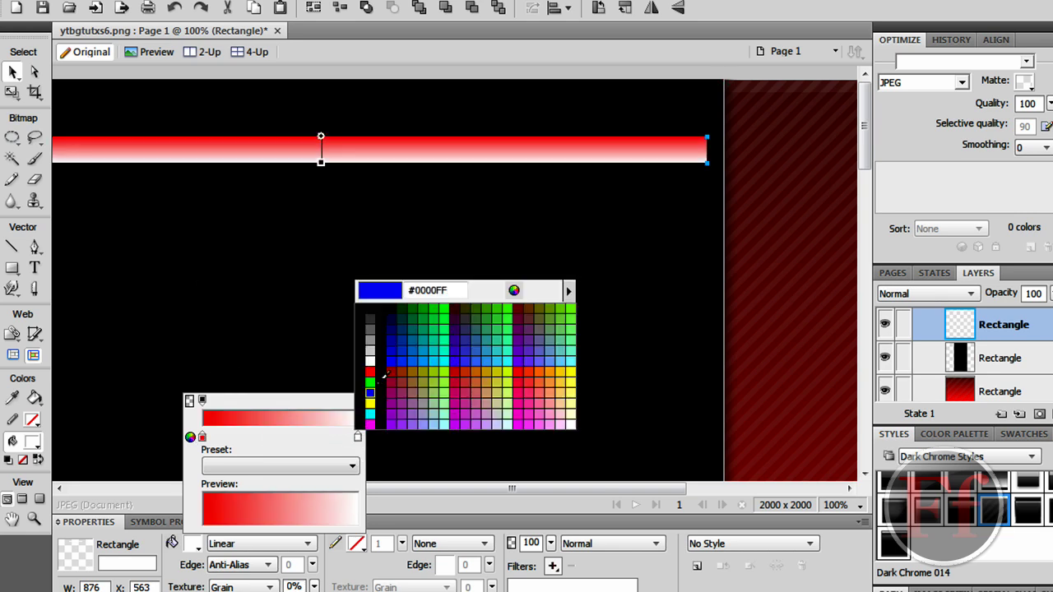
{"action": "left_click", "coordinate": [395, 377]}
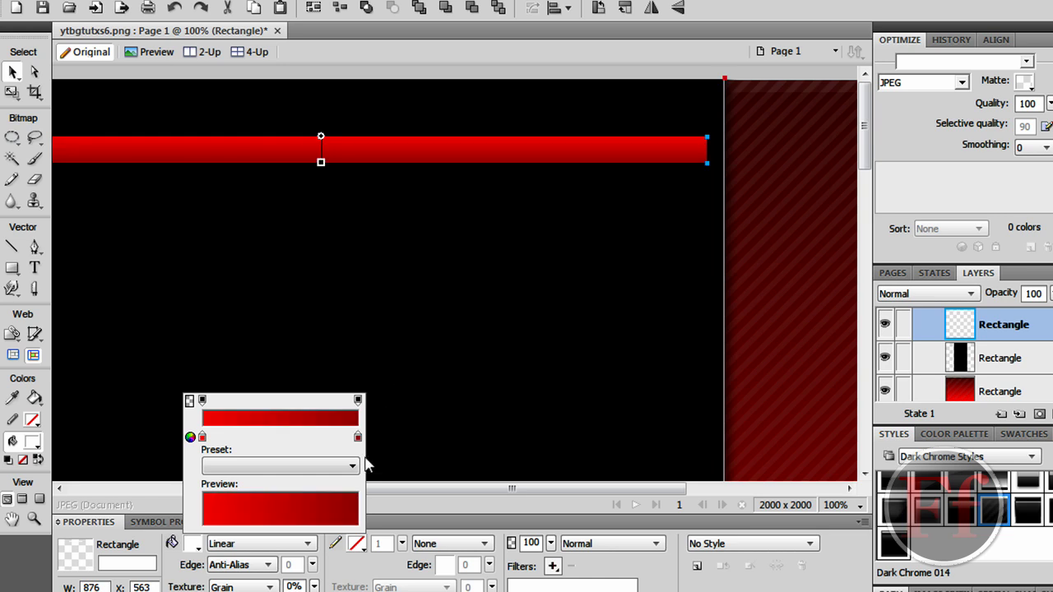
{"action": "left_click", "coordinate": [588, 274]}
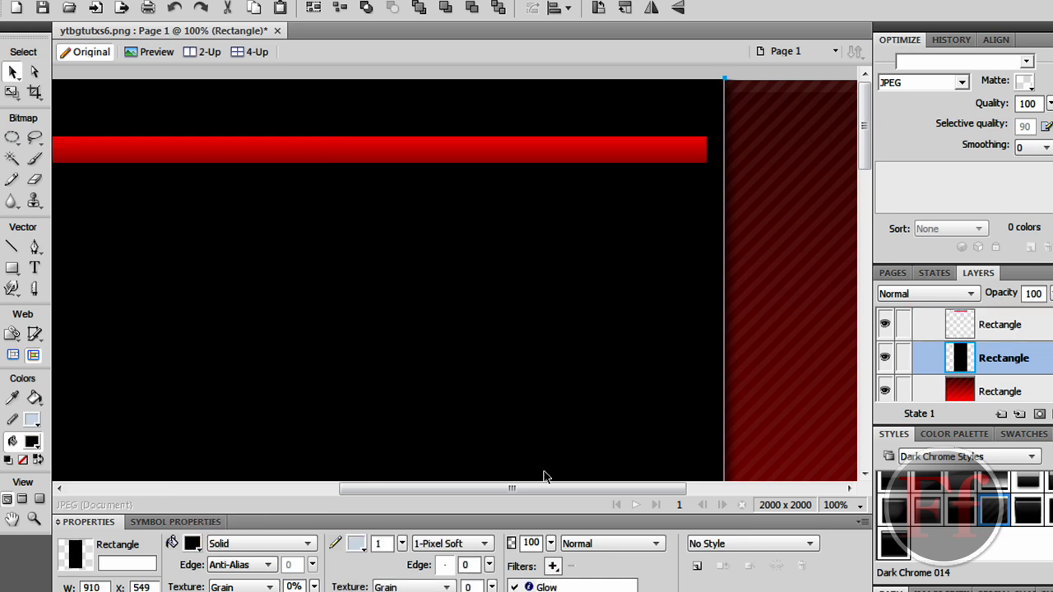
- Add FfCompHelpfF text over the red bar's left end and reduce it to size 38
{"action": "left_click_drag", "start_coordinate": [543, 489], "coordinate": [432, 491]}
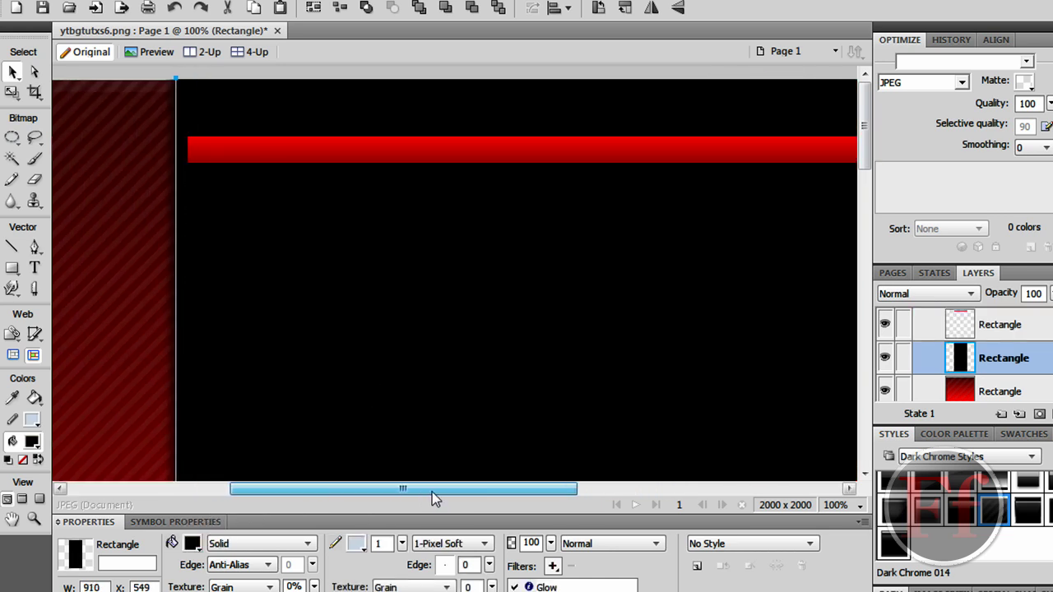
{"action": "left_click", "coordinate": [35, 267]}
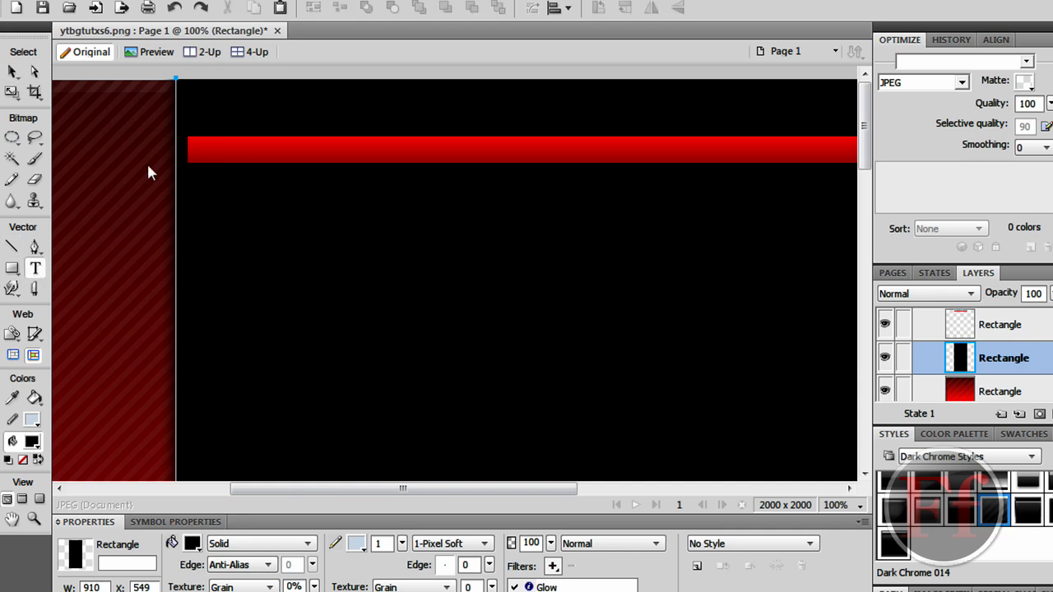
{"action": "left_click", "coordinate": [192, 145]}
{"action": "left_click_drag", "start_coordinate": [190, 139], "coordinate": [427, 162]}
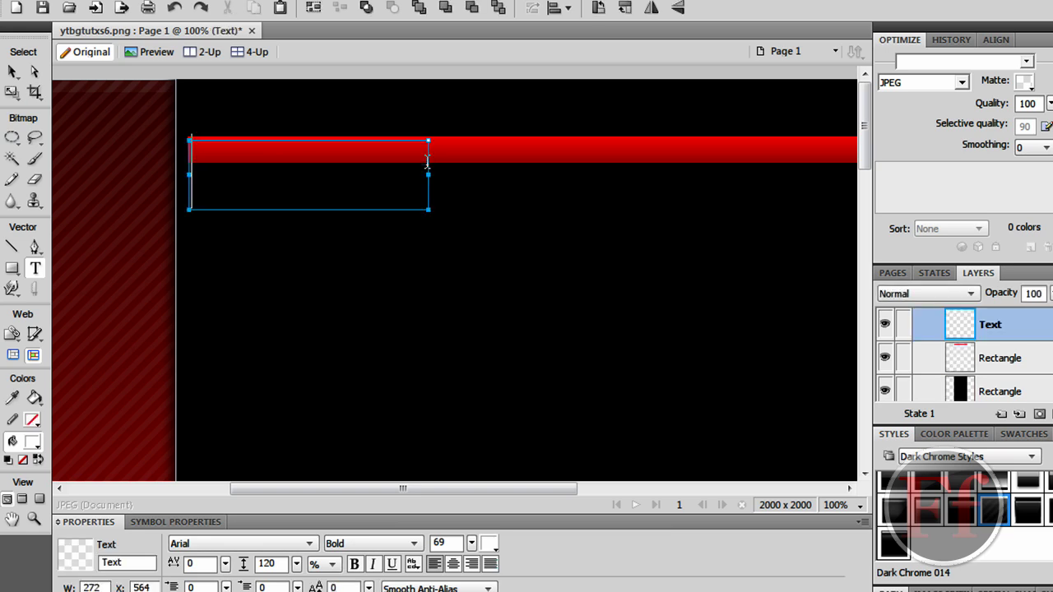
{"action": "type", "text": "FfComp"}
{"action": "key", "text": "Return"}
{"action": "type", "text": "HelpfF"}
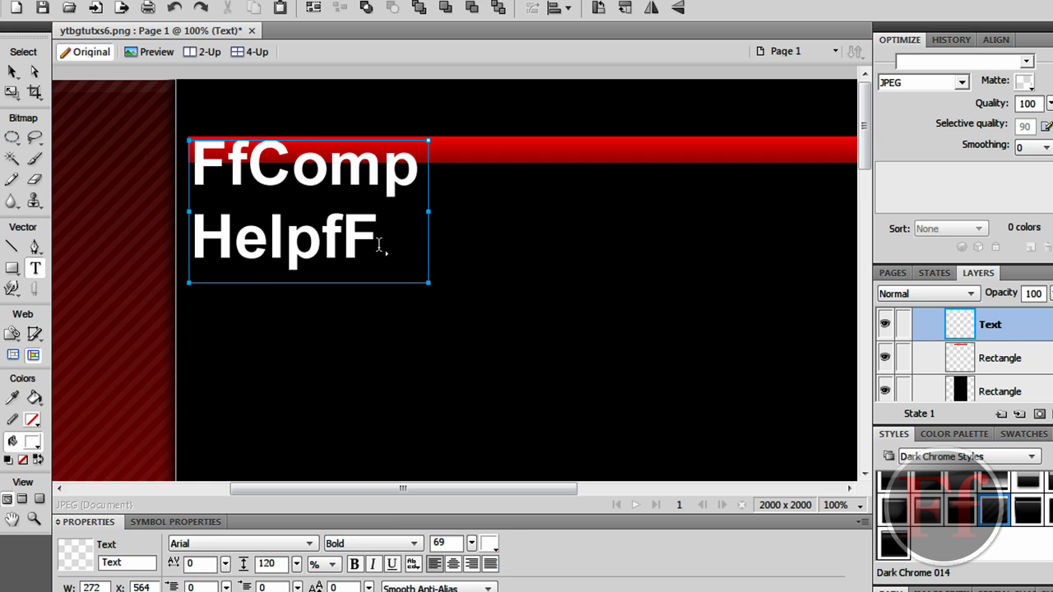
{"action": "key", "text": "ctrl+a"}
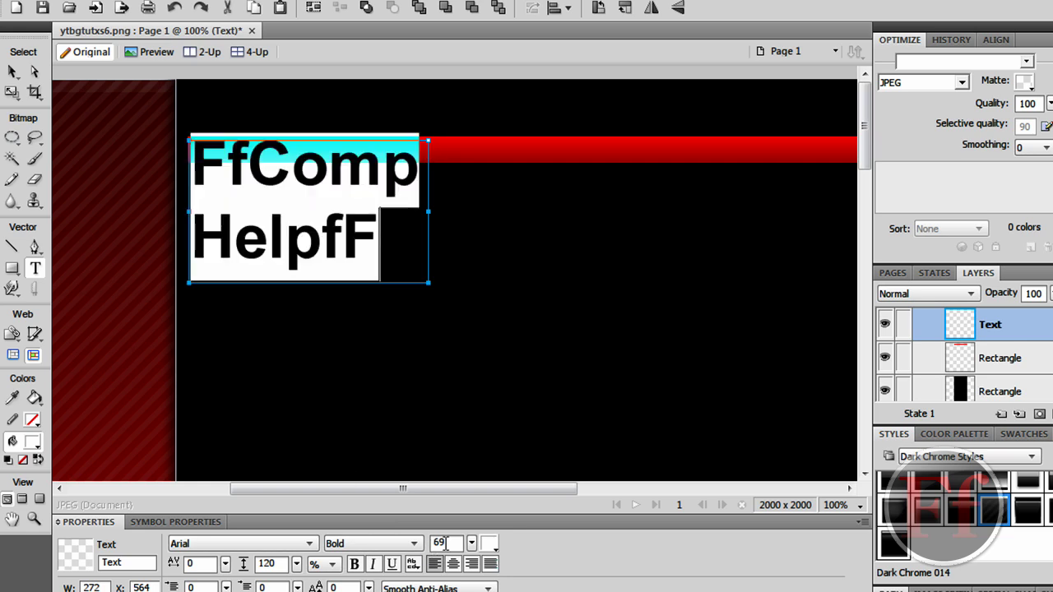
{"action": "mouse_move", "coordinate": [472, 543]}
{"action": "left_mouse_down"}
{"action": "mouse_move", "coordinate": [474, 565]}
{"action": "mouse_move", "coordinate": [472, 548]}
{"action": "left_mouse_up"}
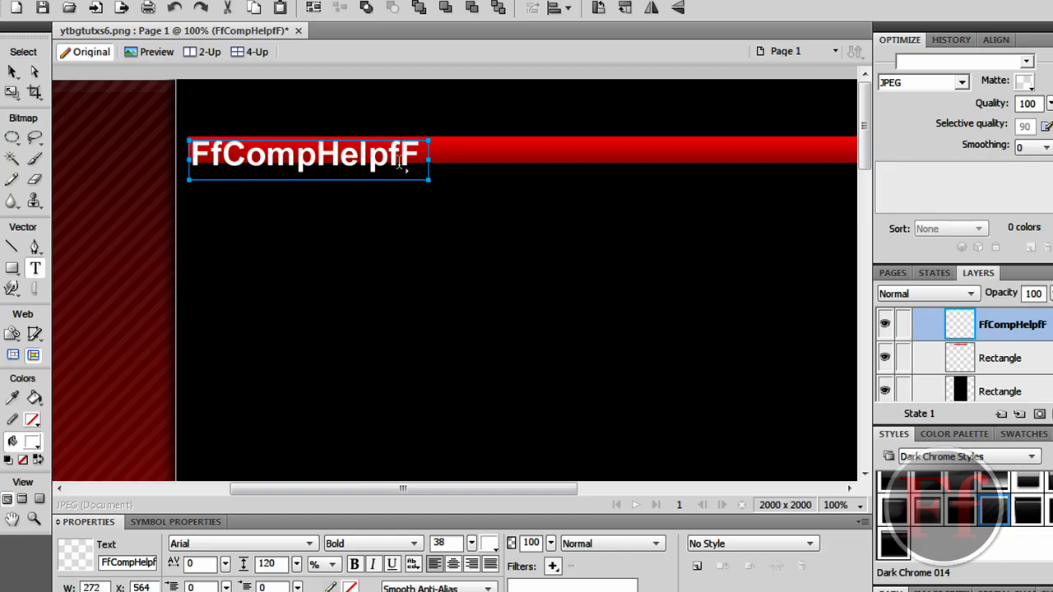
{"action": "left_click_drag", "start_coordinate": [421, 157], "coordinate": [95, 160]}
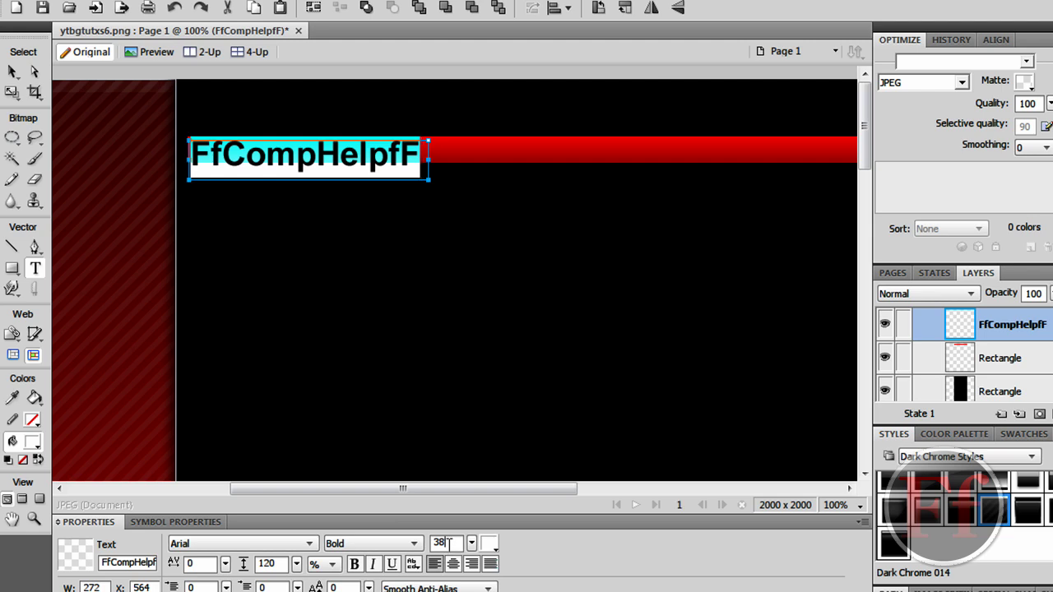
- Set the FfCompHelpfF text's font size to 26
{"action": "key", "text": "BackSpace"}
{"action": "type", "text": "2"}
{"action": "key", "text": "Return"}
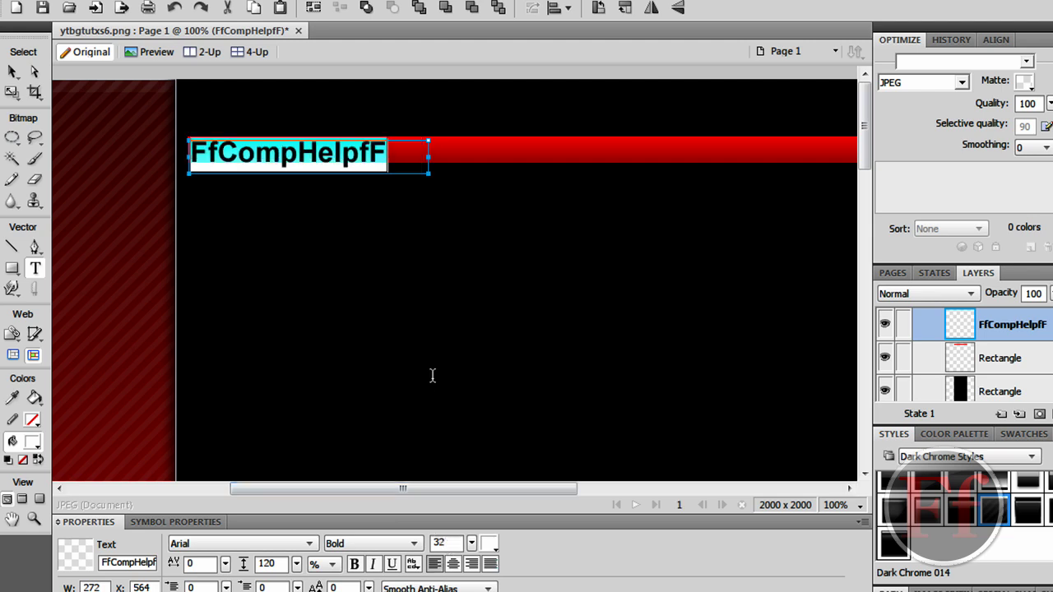
{"action": "double_click", "coordinate": [443, 543]}
{"action": "type", "text": "16"}
{"action": "key", "text": "Return"}
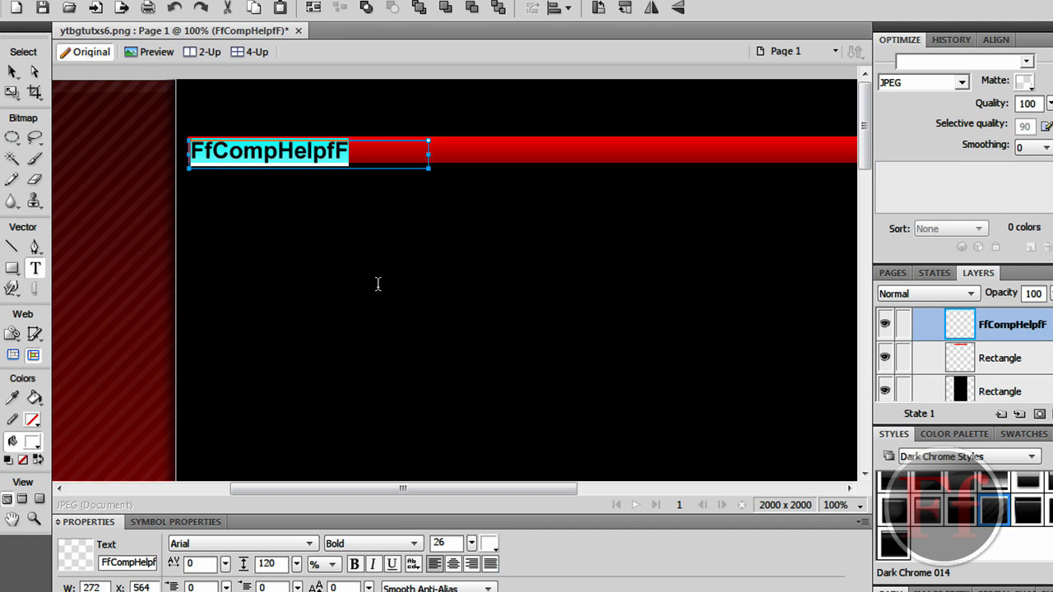
- Move the text slightly right to X 580 and nudge it down on the bar
{"action": "left_click", "coordinate": [13, 72]}
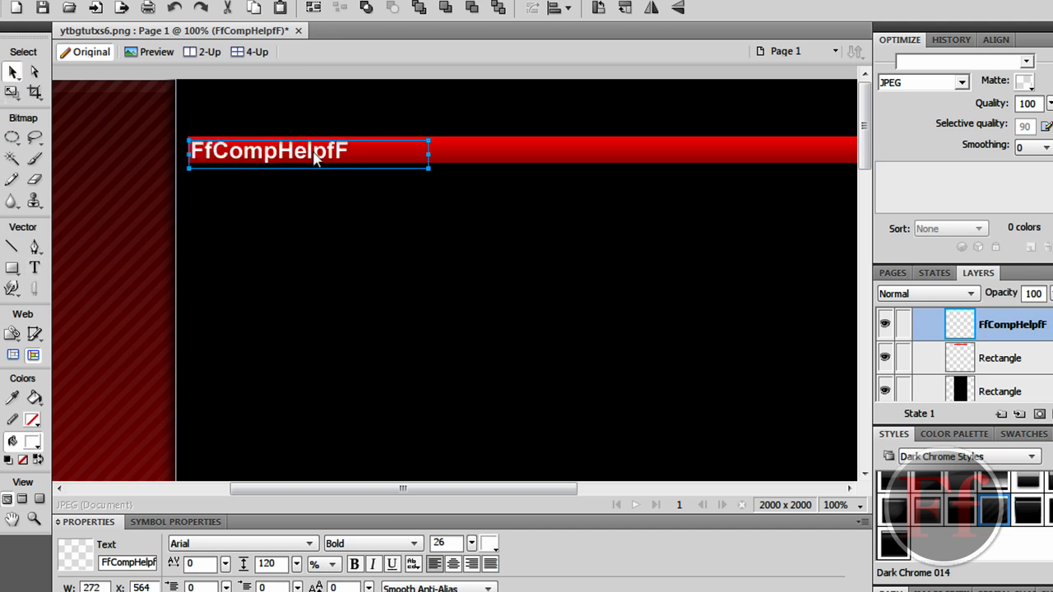
{"action": "mouse_move", "coordinate": [315, 158]}
{"action": "left_mouse_down"}
{"action": "mouse_move", "coordinate": [345, 157]}
{"action": "mouse_move", "coordinate": [318, 156]}
{"action": "mouse_move", "coordinate": [327, 156]}
{"action": "left_mouse_up"}
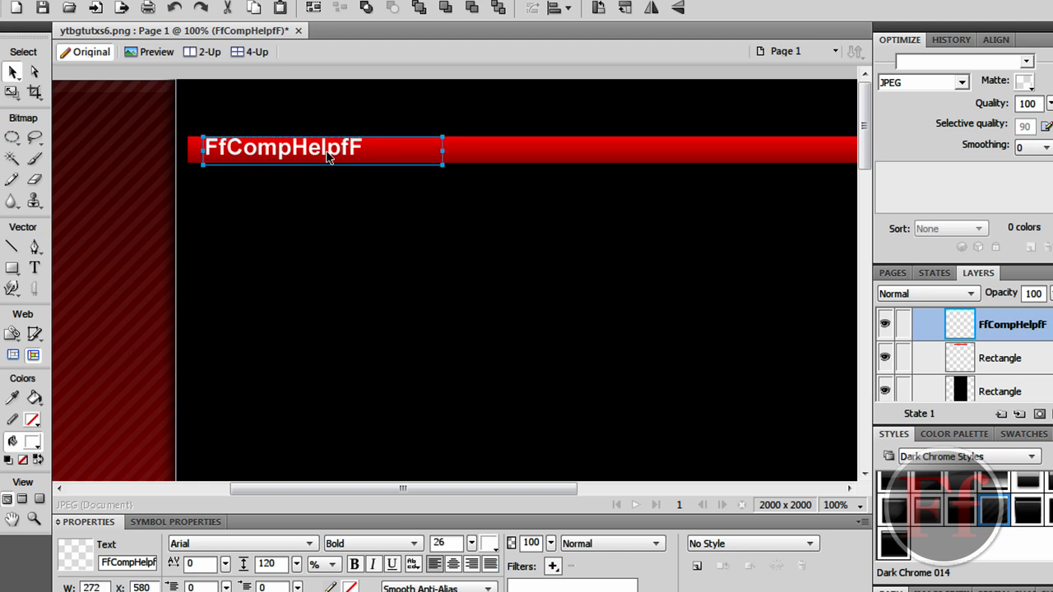
{"action": "key", "text": "Down"}
{"action": "key", "text": "Down"}
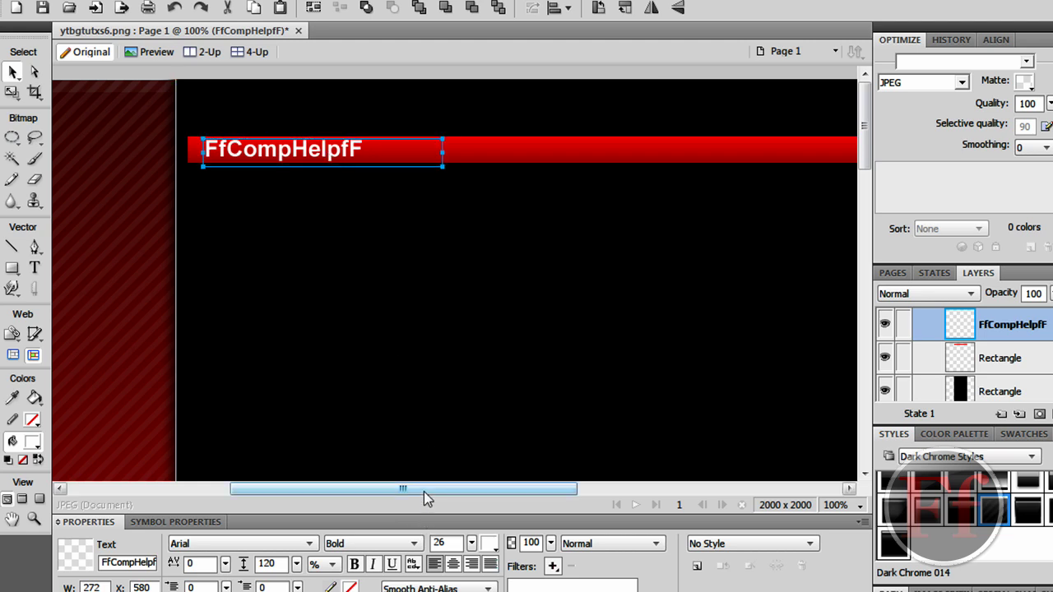
- Type FfCompHelpfF.co.uk in a new text box and move it to the bar's right end
{"action": "left_click_drag", "start_coordinate": [426, 488], "coordinate": [584, 491]}
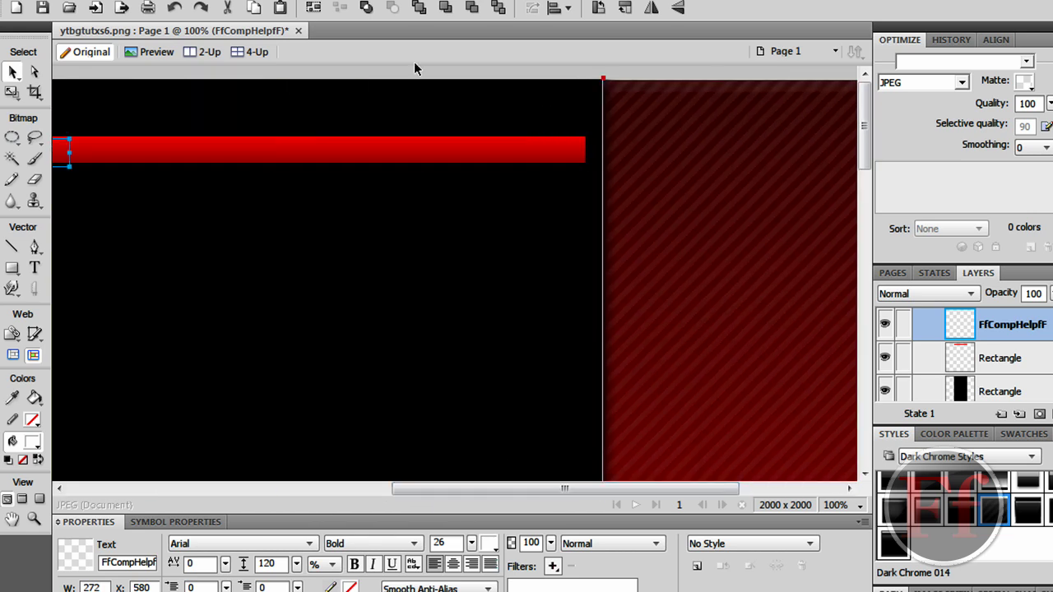
{"action": "left_click", "coordinate": [35, 267]}
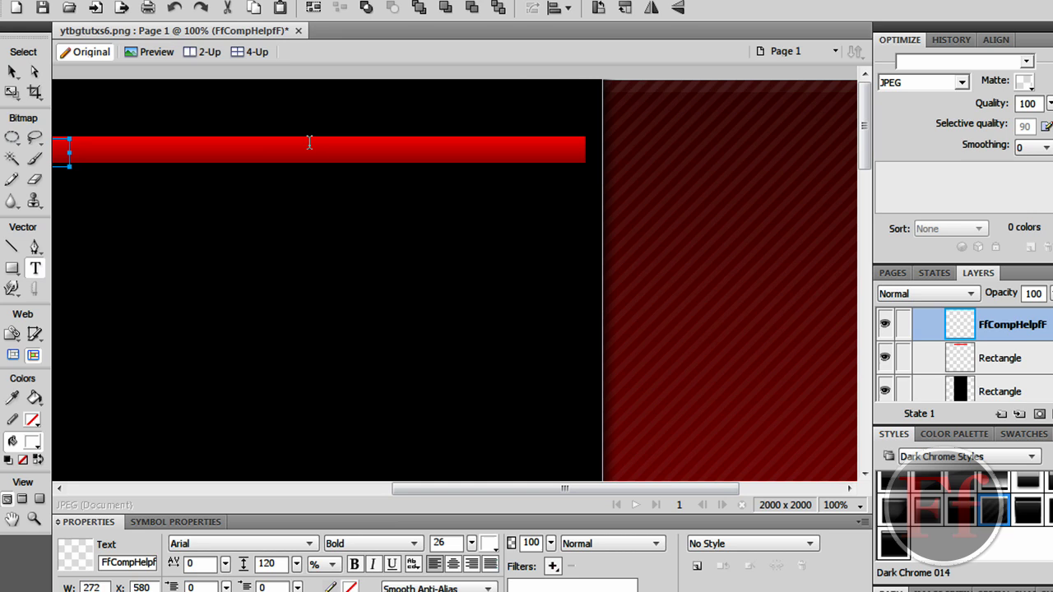
{"action": "left_click", "coordinate": [217, 140]}
{"action": "type", "text": "fFComp"}
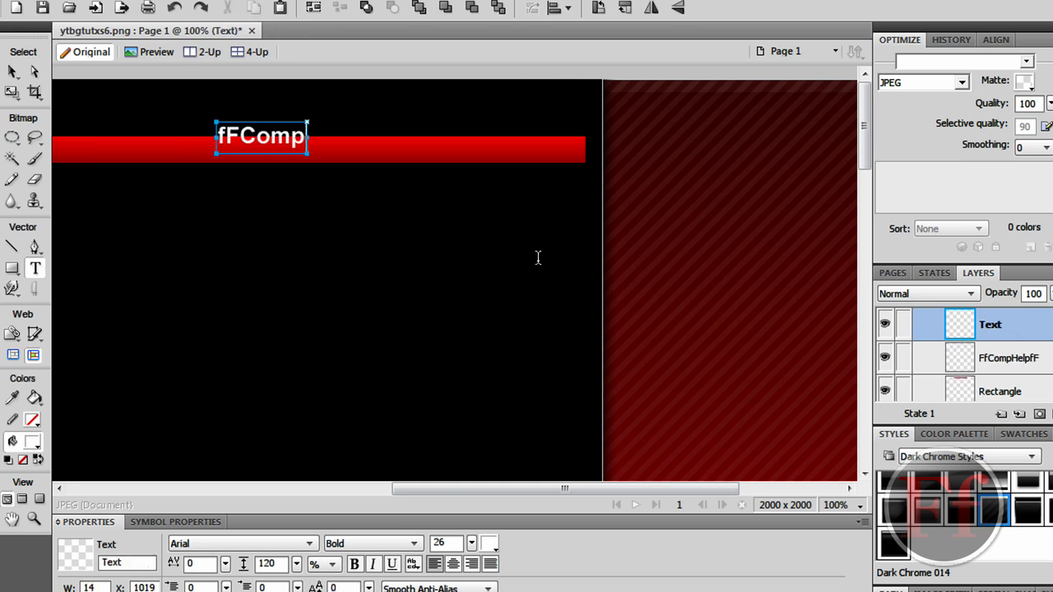
{"action": "key", "text": "BackSpace"}
{"action": "key", "text": "BackSpace"}
{"action": "key", "text": "BackSpace"}
{"action": "key", "text": "BackSpace"}
{"action": "key", "text": "BackSpace"}
{"action": "key", "text": "BackSpace"}
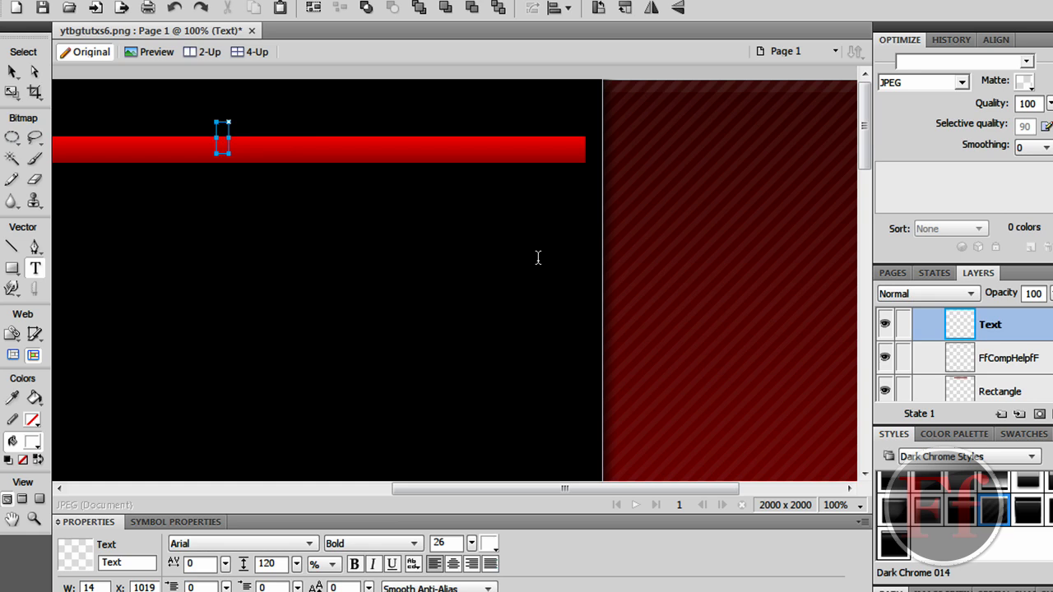
{"action": "type", "text": "FfCompHep"}
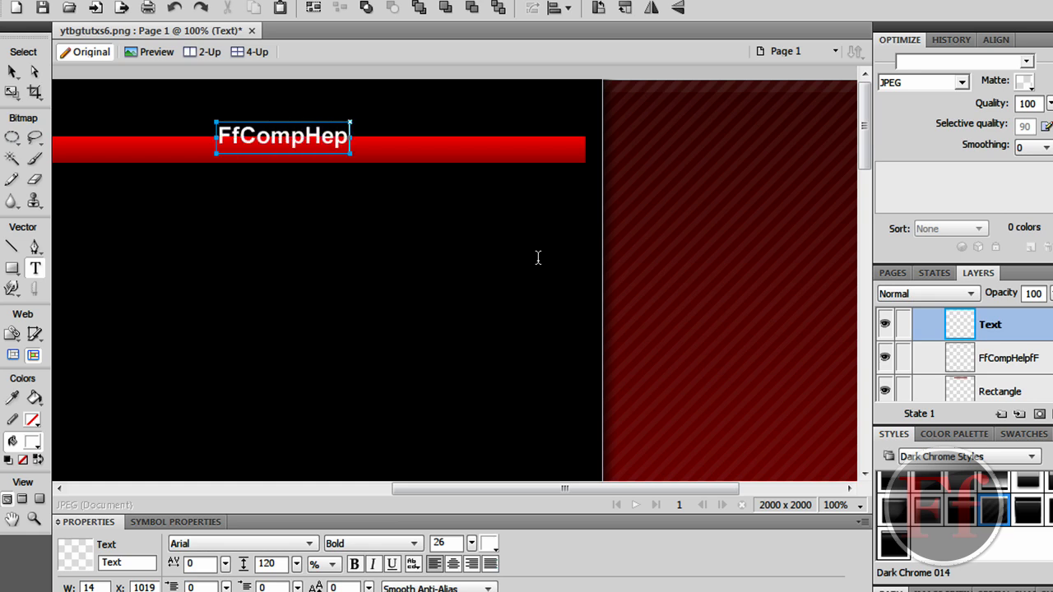
{"action": "key", "text": "BackSpace"}
{"action": "type", "text": "lpfF.co"}
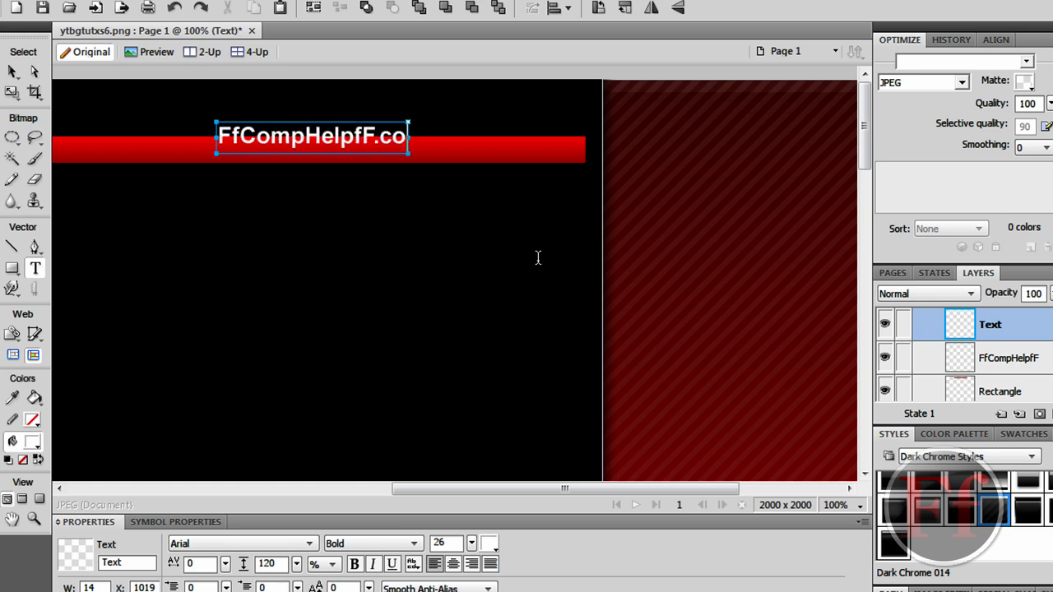
{"action": "type", "text": ".uk"}
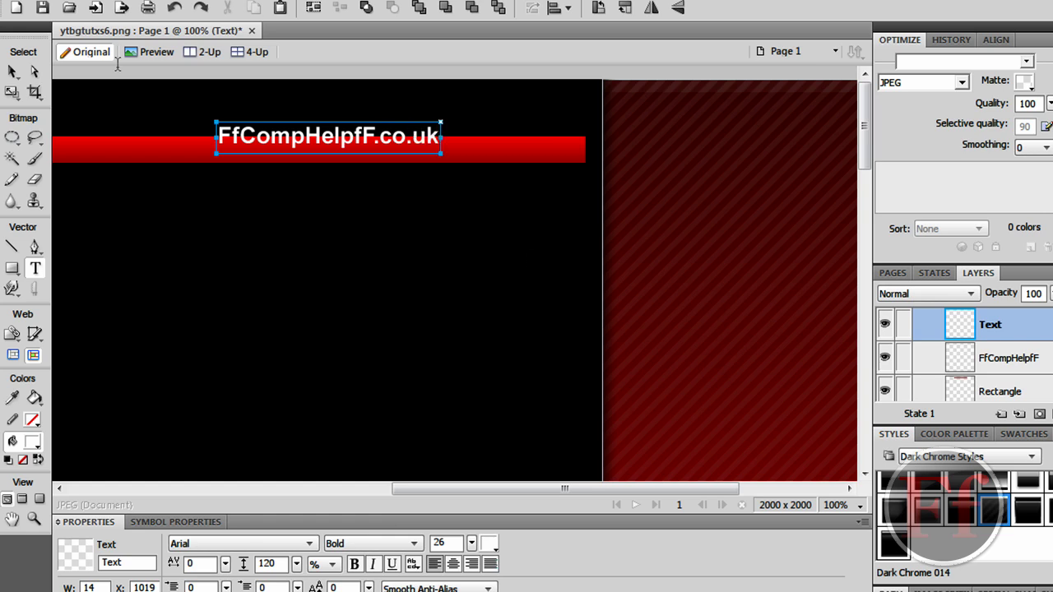
{"action": "left_click", "coordinate": [12, 71]}
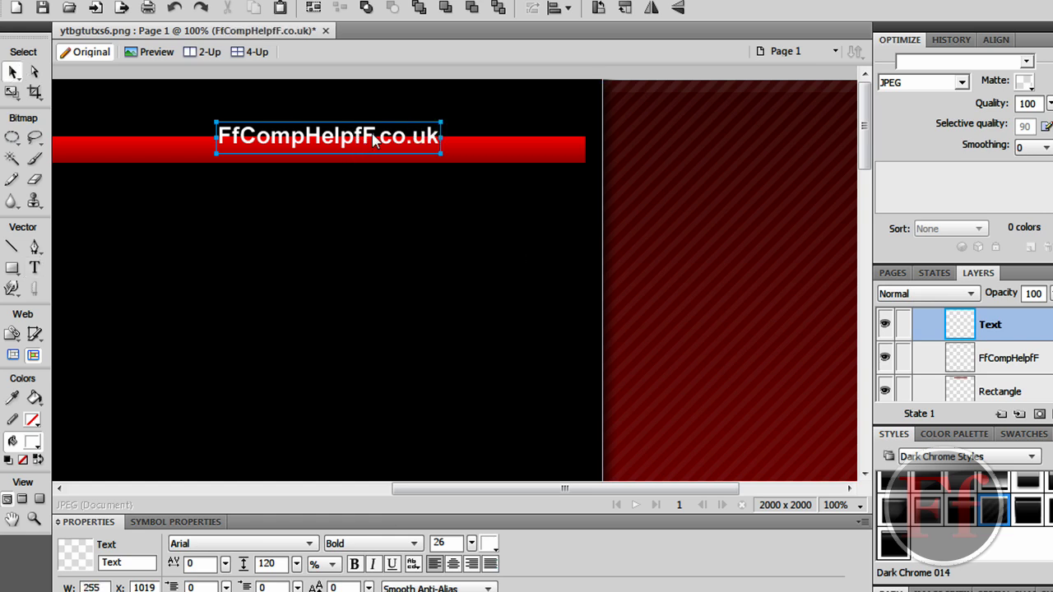
{"action": "left_click_drag", "start_coordinate": [373, 140], "coordinate": [503, 140]}
{"action": "left_click", "coordinate": [533, 297]}
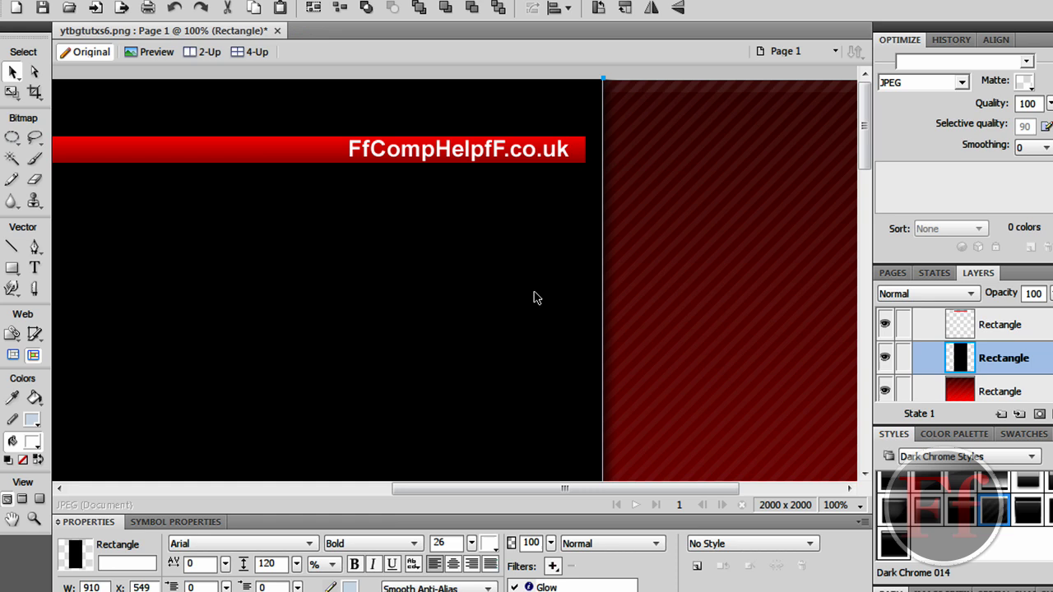
{"action": "key", "text": "ctrl+minus"}
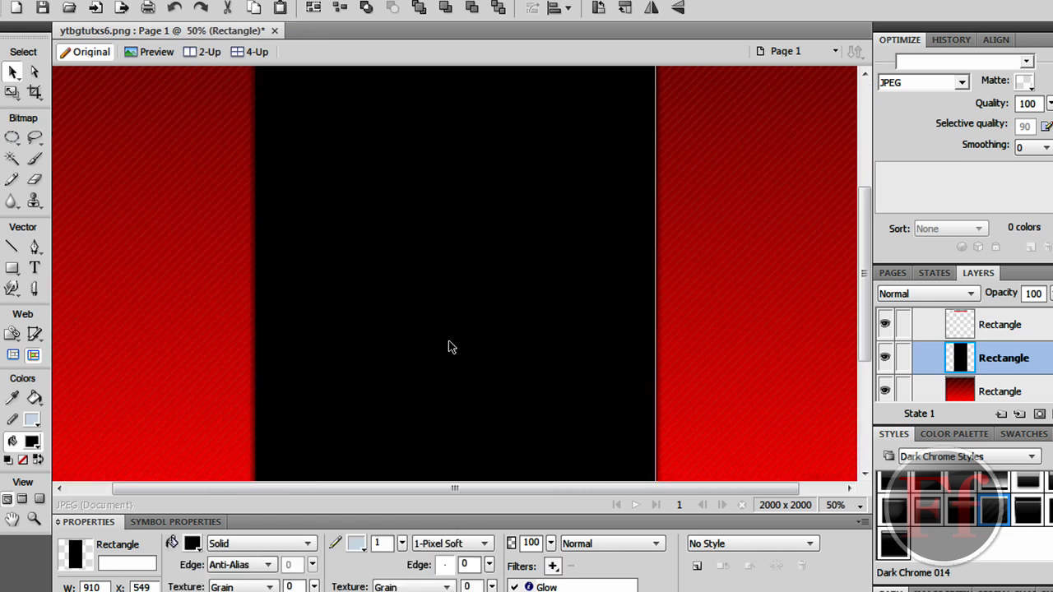
{"action": "key", "text": "ctrl+minus"}
{"action": "key", "text": "ctrl+minus"}
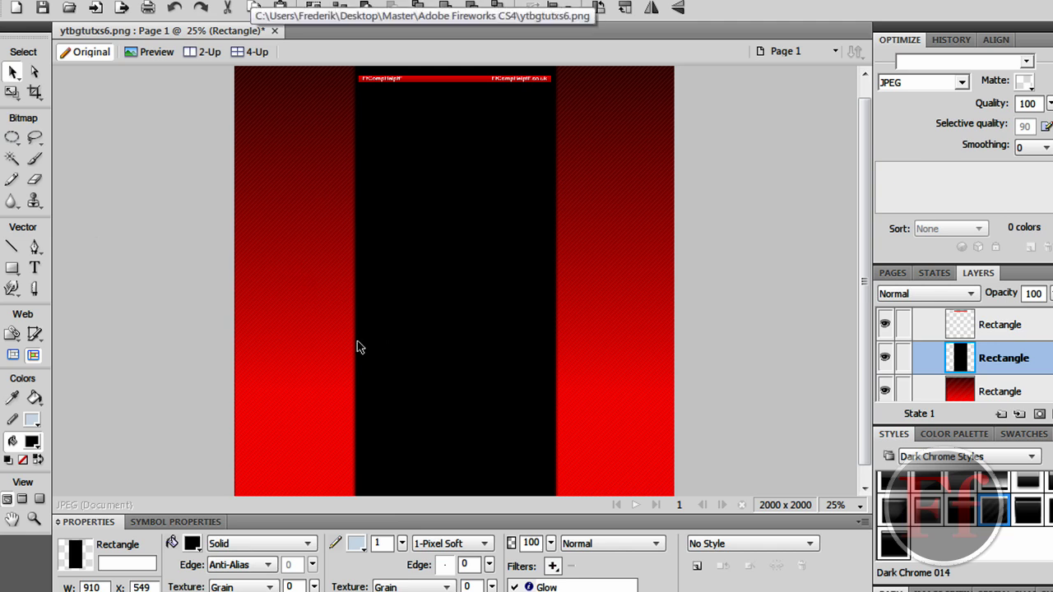
{"action": "key", "text": "ctrl+equal"}
{"action": "key", "text": "ctrl+equal"}
{"action": "key", "text": "ctrl+equal"}
{"action": "key", "text": "ctrl+equal"}
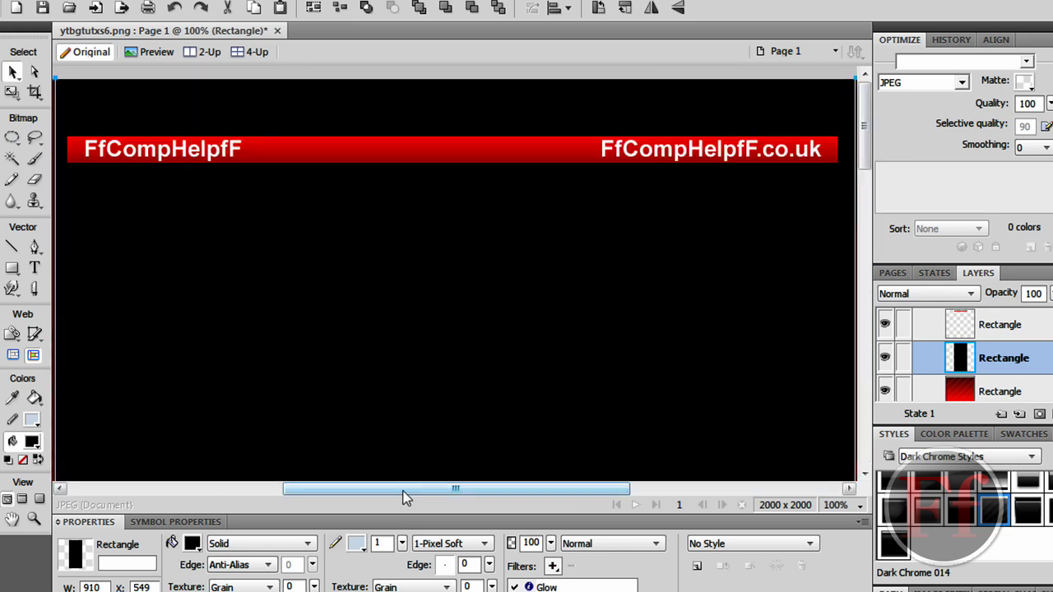
{"action": "left_click_drag", "start_coordinate": [404, 491], "coordinate": [219, 494]}
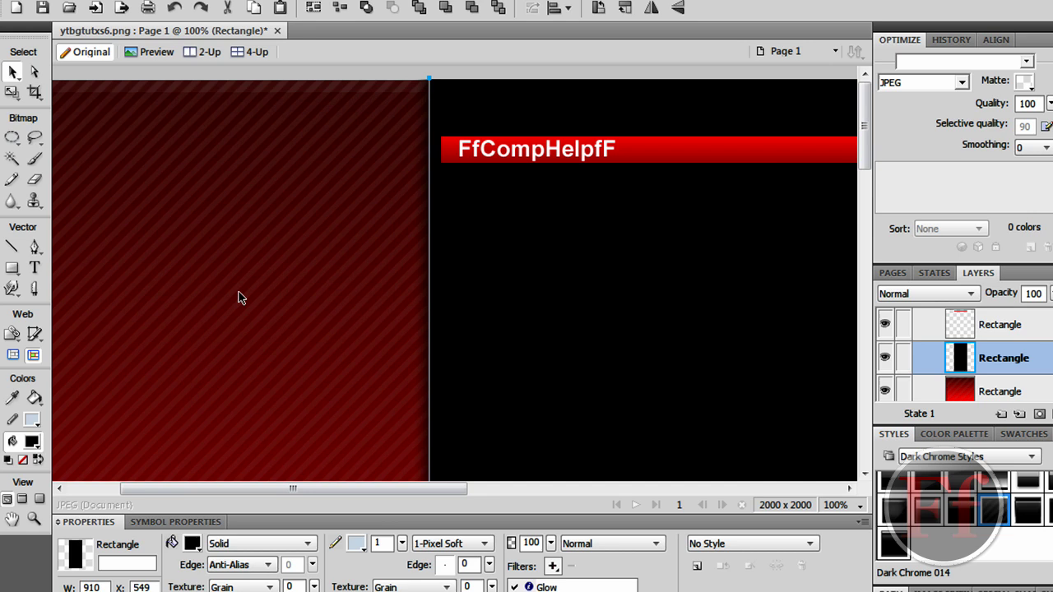
{"action": "scroll", "coordinate": [326, 331], "scroll_direction": "down", "scroll_amount": 3}
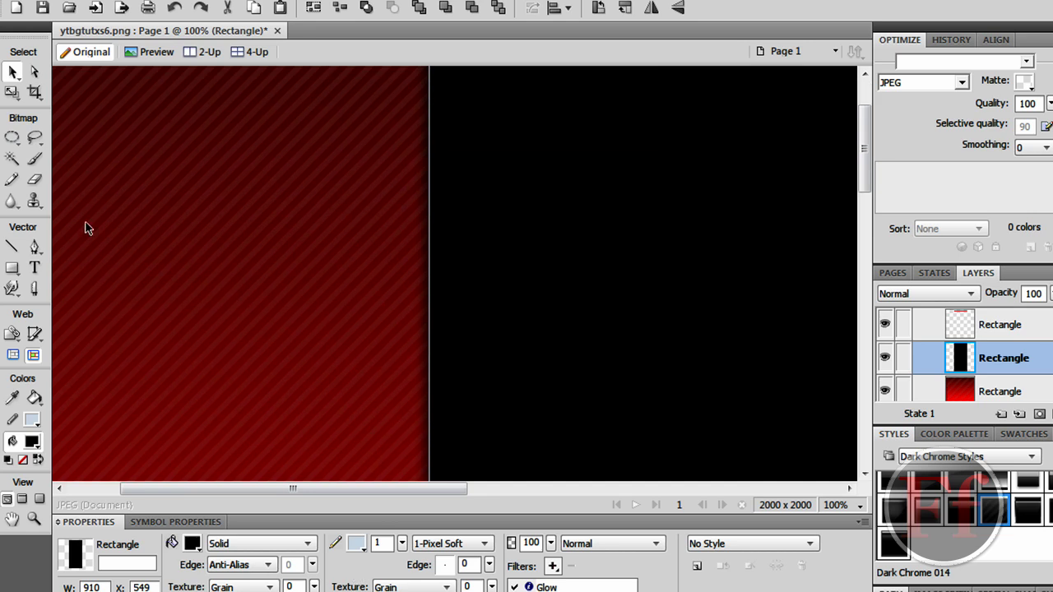
- Type 'Adobe Tutorials' on the left red striped area and set its font size to 55
{"action": "left_click", "coordinate": [35, 268]}
{"action": "key", "text": "ctrl+d"}
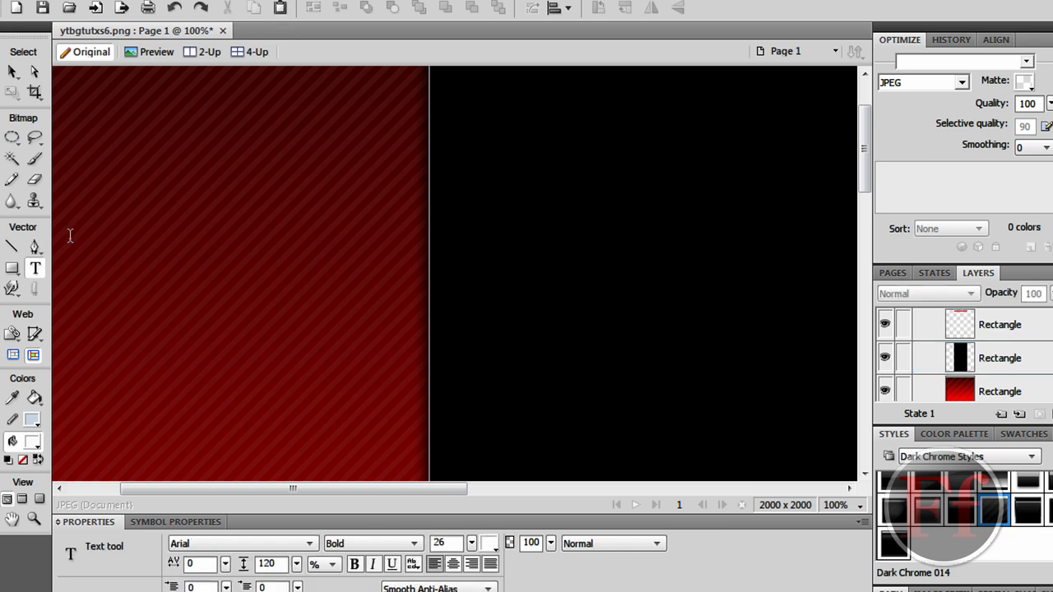
{"action": "left_click", "coordinate": [70, 237]}
{"action": "type", "text": "F"}
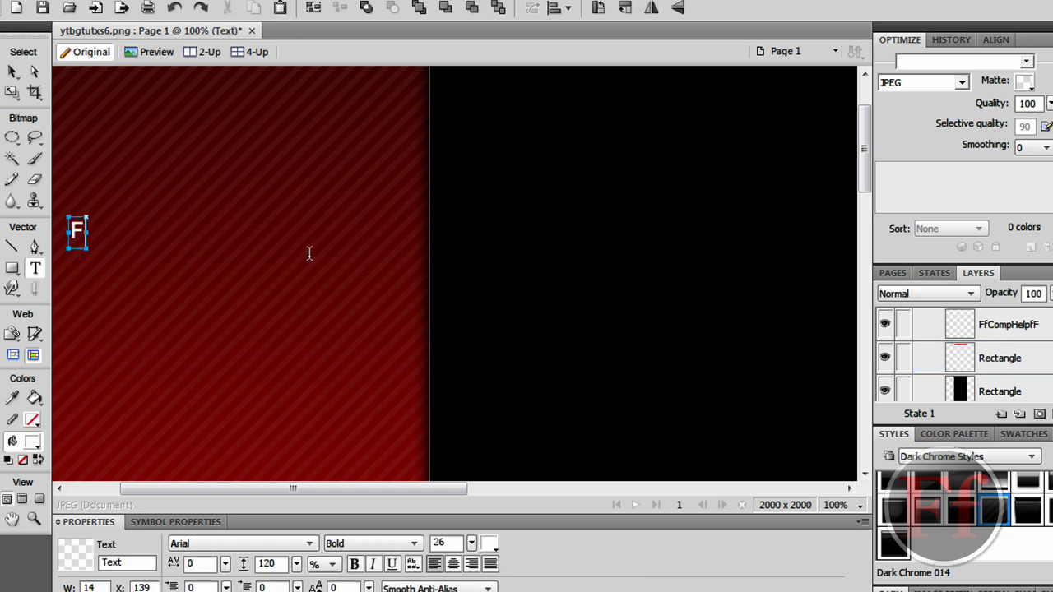
{"action": "type", "text": "fCop"}
{"action": "key", "text": "BackSpace"}
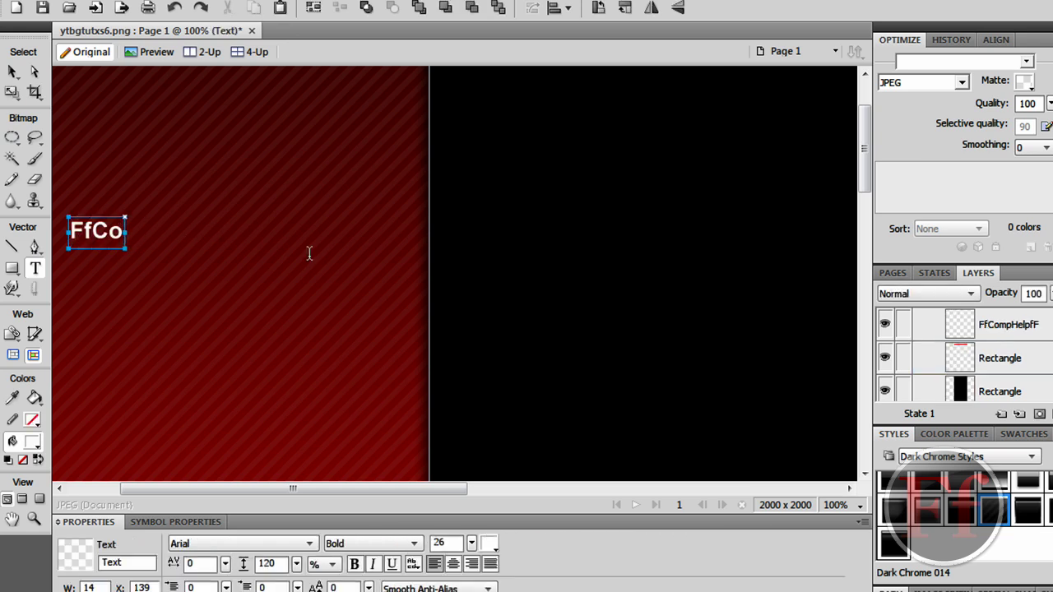
{"action": "key", "text": "BackSpace"}
{"action": "key", "text": "BackSpace"}
{"action": "key", "text": "BackSpace"}
{"action": "key", "text": "BackSpace"}
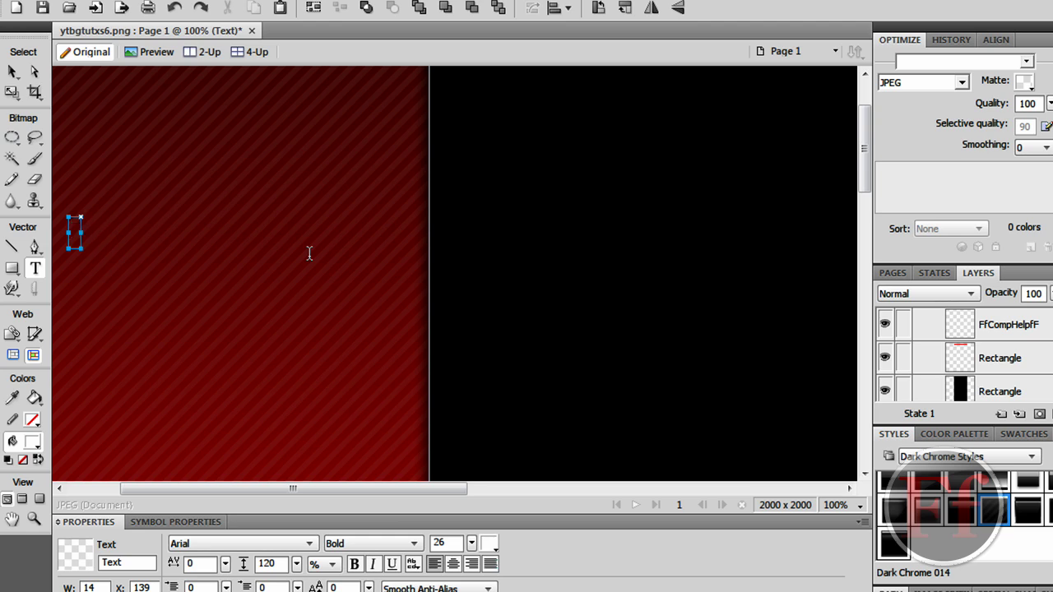
{"action": "type", "text": "Adpo"}
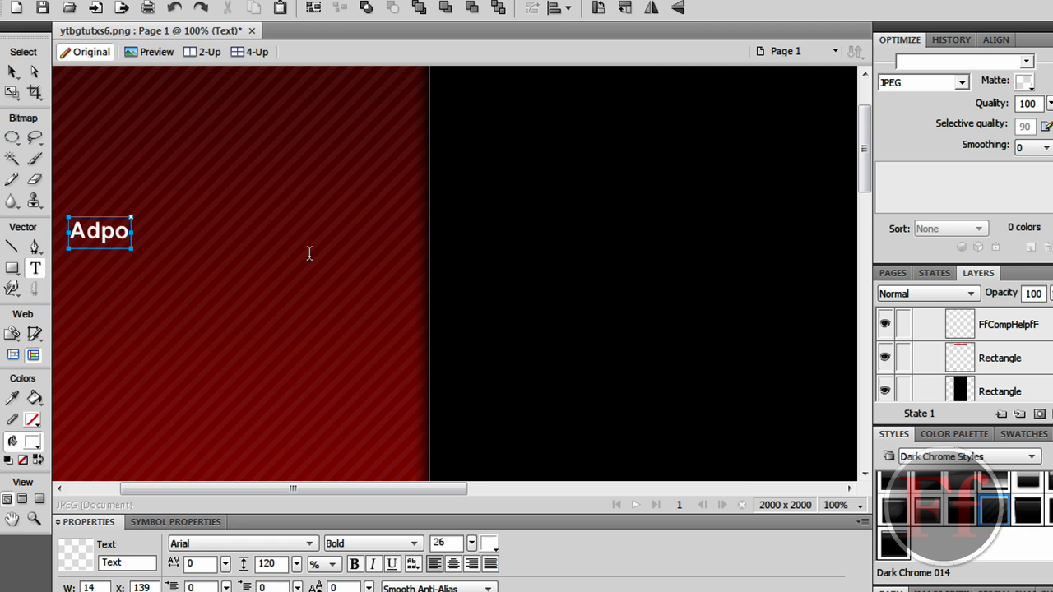
{"action": "key", "text": "BackSpace"}
{"action": "key", "text": "BackSpace"}
{"action": "type", "text": "obe"}
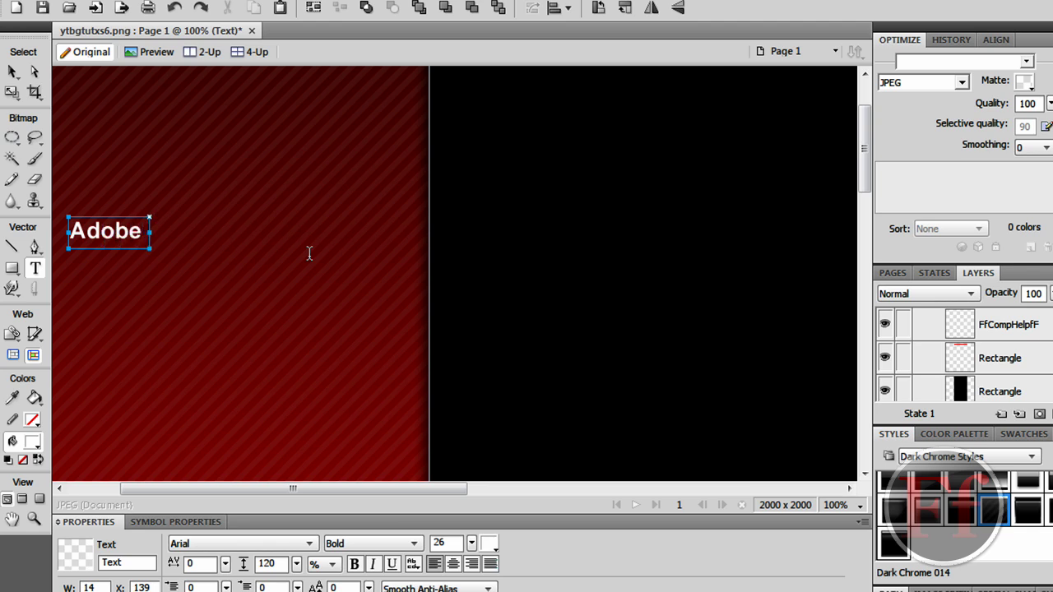
{"action": "type", "text": " Tutorials"}
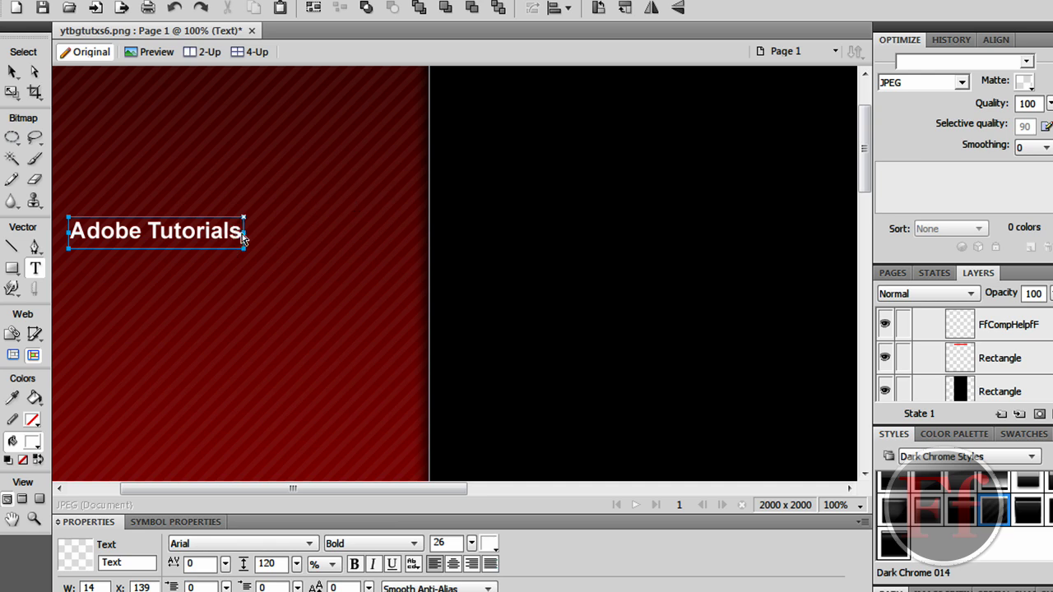
{"action": "key", "text": "ctrl+a"}
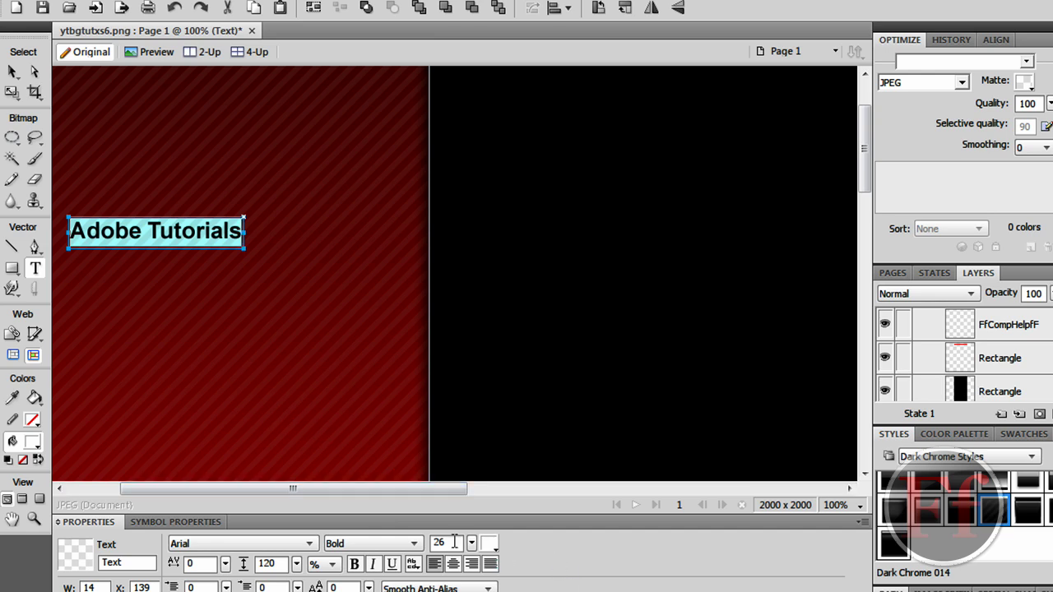
{"action": "mouse_move", "coordinate": [471, 544]}
{"action": "left_mouse_down"}
{"action": "mouse_move", "coordinate": [473, 518]}
{"action": "mouse_move", "coordinate": [473, 550]}
{"action": "left_mouse_up"}
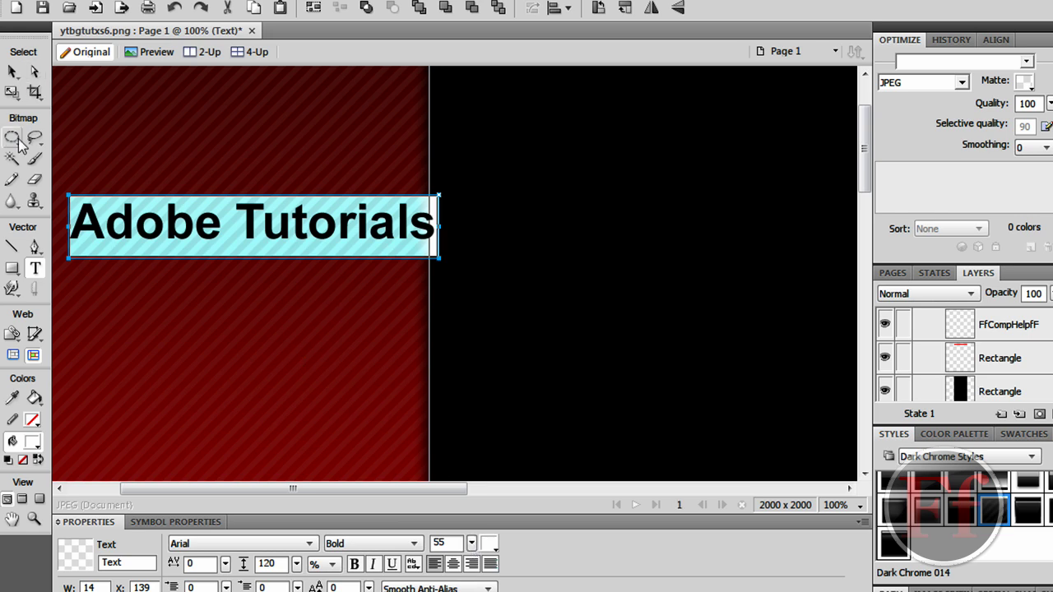
- Rotate the Adobe Tutorials text a quarter turn to vertical and fine-tune the angle
{"action": "left_click", "coordinate": [11, 93]}
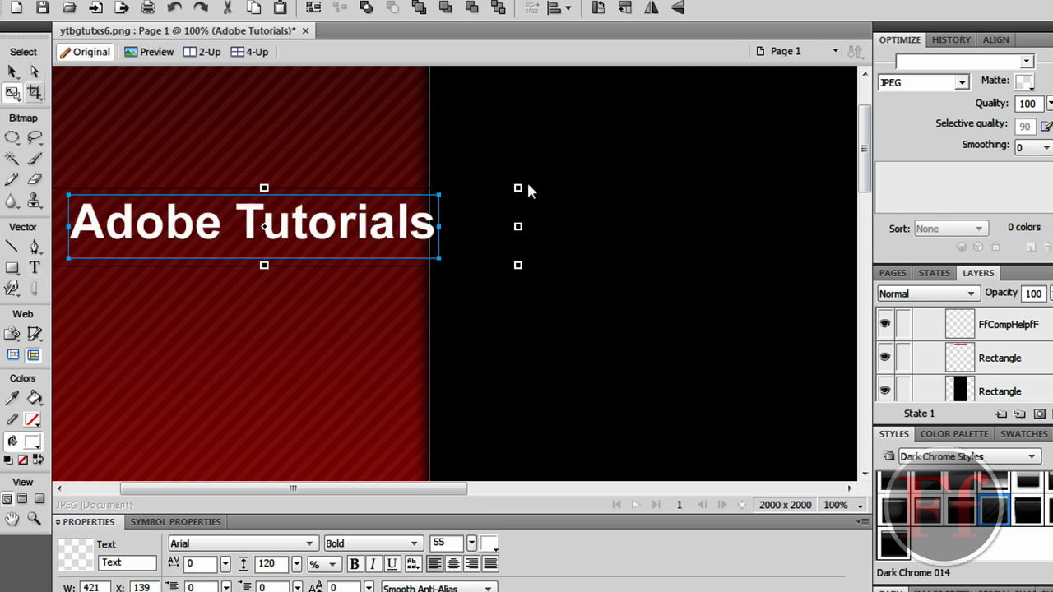
{"action": "left_click_drag", "start_coordinate": [500, 176], "coordinate": [245, 104]}
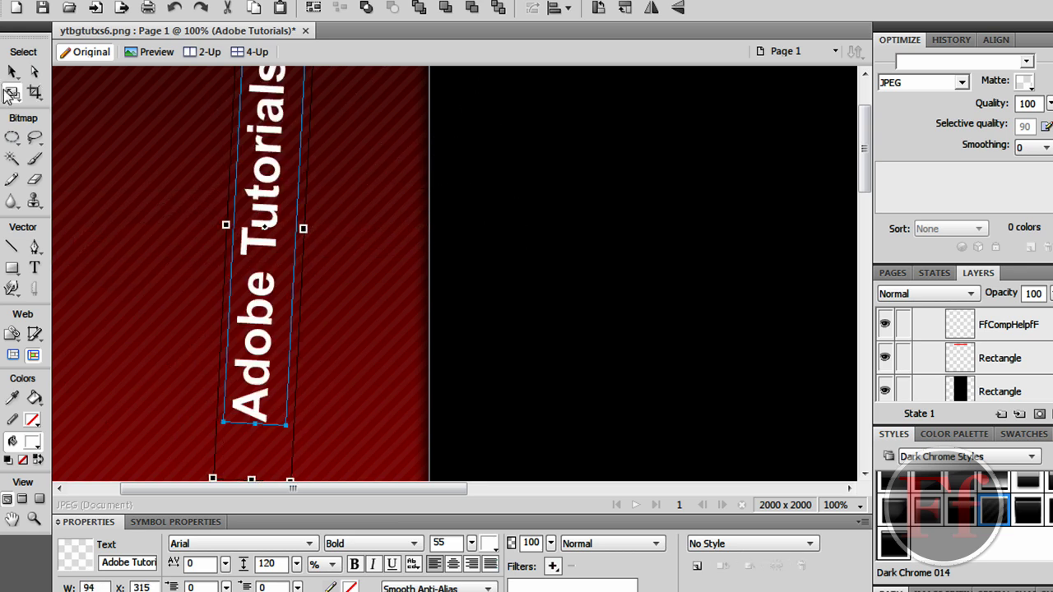
{"action": "left_click", "coordinate": [12, 96]}
{"action": "left_click_drag", "start_coordinate": [298, 461], "coordinate": [166, 248]}
- Delete the old rotated text and type a fresh 'Adobe Tutorials' on the red panel
{"action": "key", "text": "Delete"}
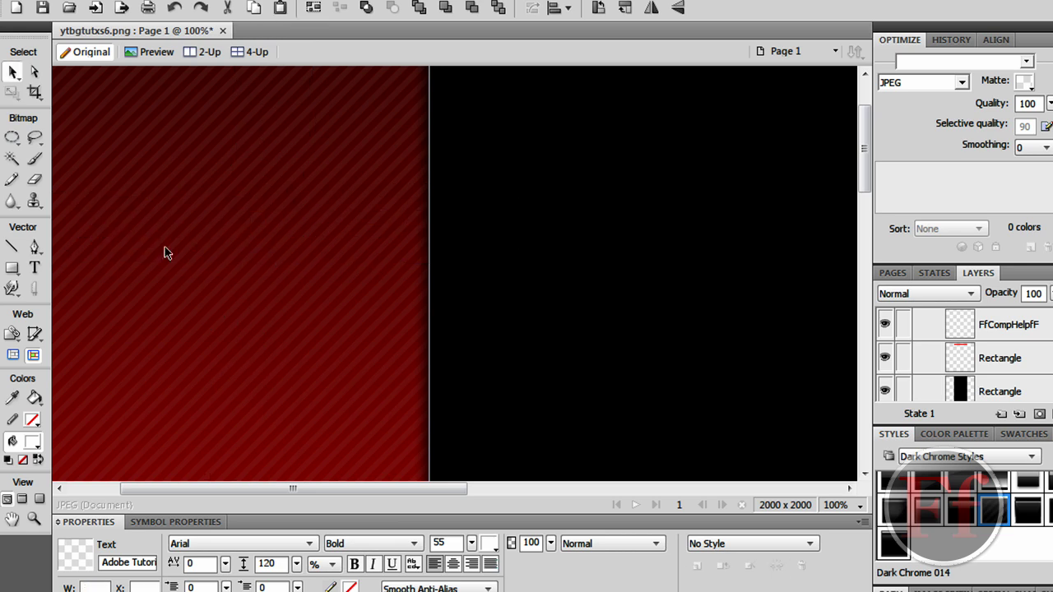
{"action": "left_click", "coordinate": [34, 246]}
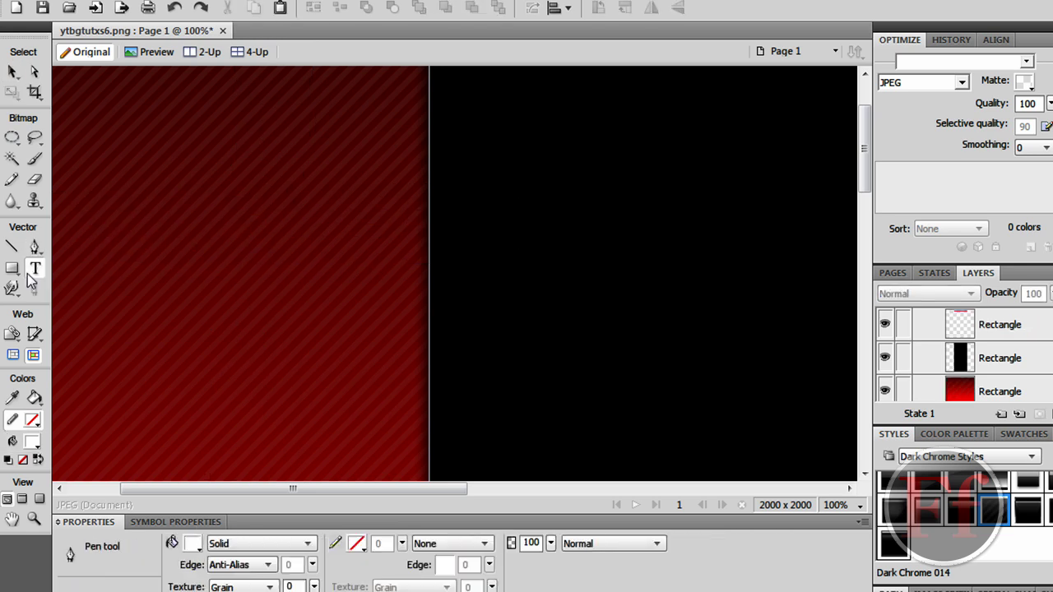
{"action": "left_click", "coordinate": [98, 245]}
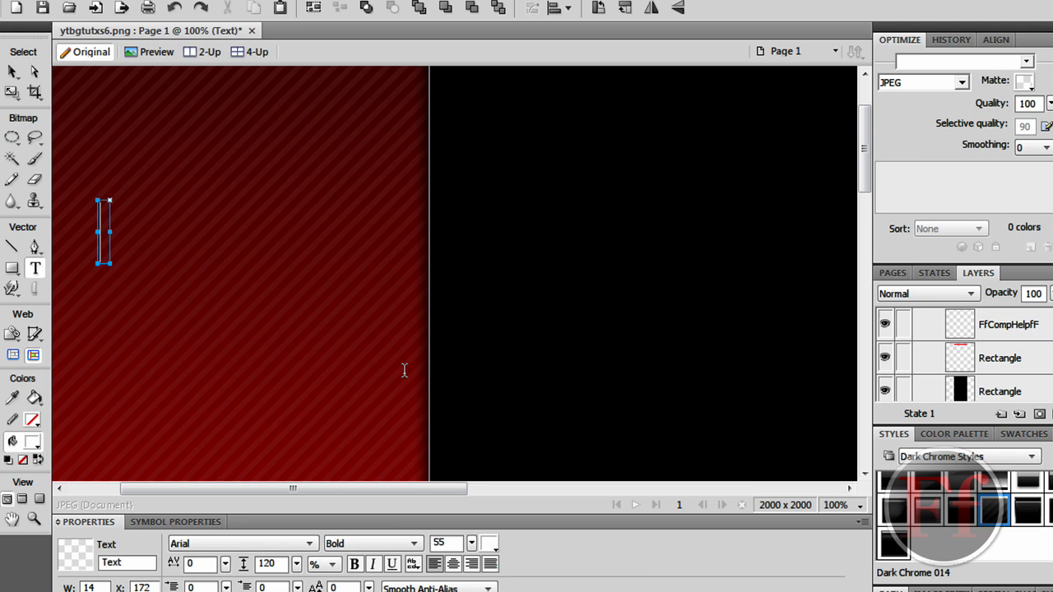
{"action": "type", "text": "FfCom"}
{"action": "key", "text": "BackSpace"}
{"action": "key", "text": "BackSpace"}
{"action": "key", "text": "BackSpace"}
{"action": "key", "text": "BackSpace"}
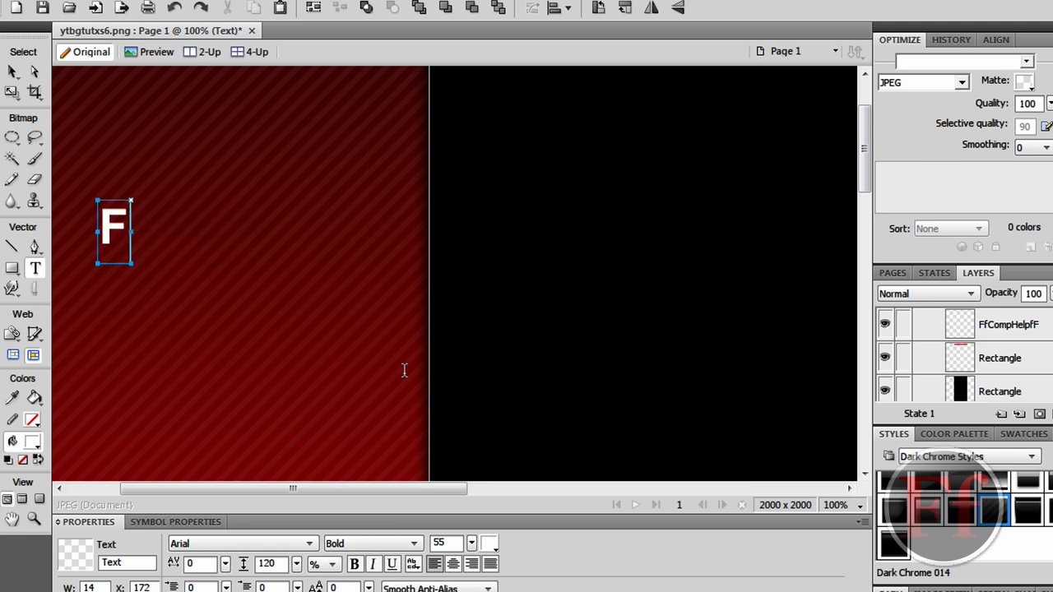
{"action": "key", "text": "BackSpace"}
{"action": "type", "text": "A"}
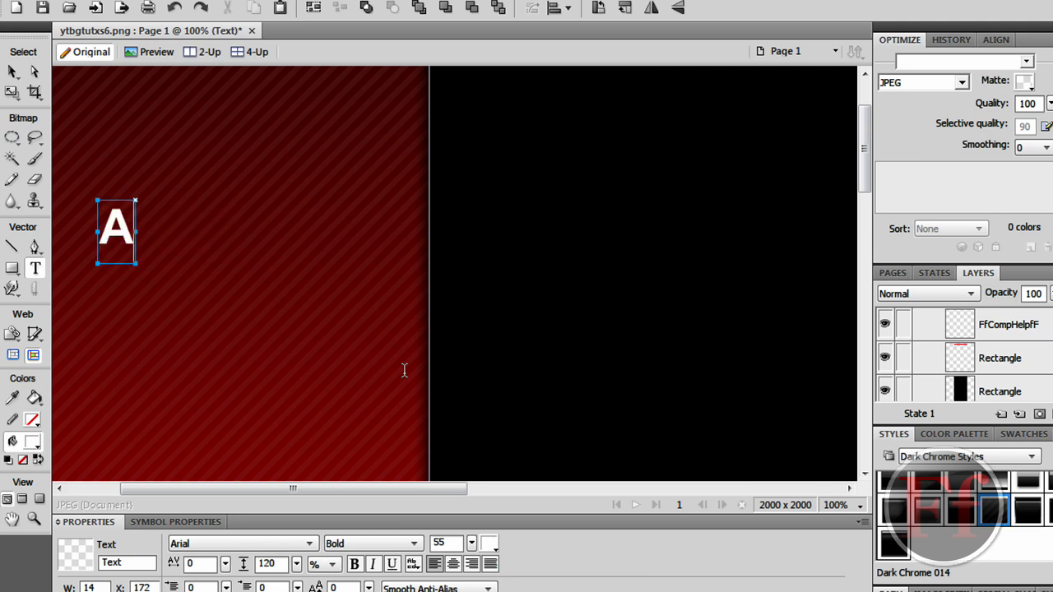
{"action": "type", "text": "dobe Tutorials"}
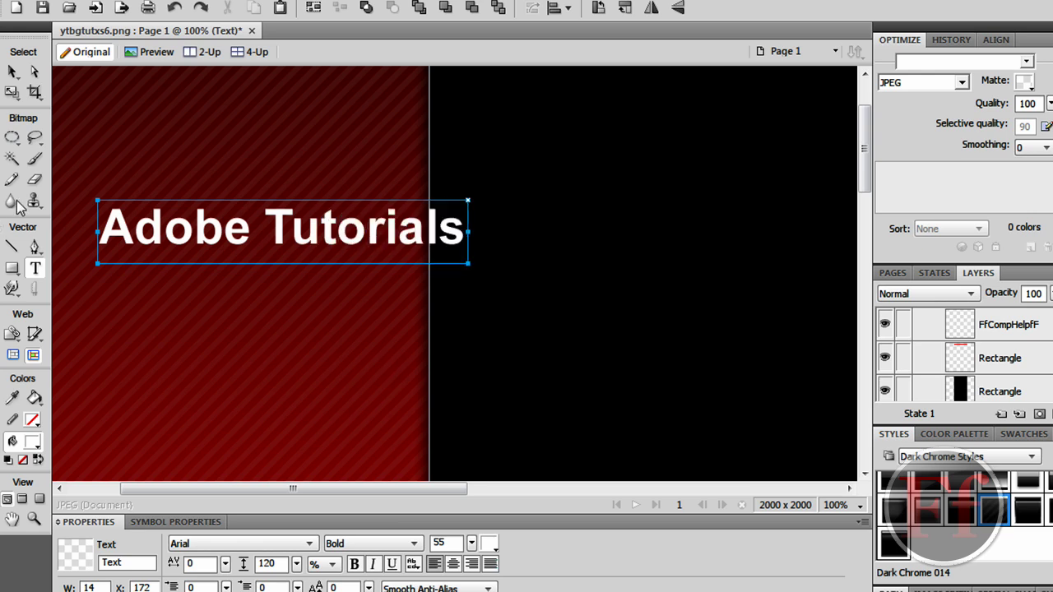
- Rotate the new text 90° to vertical and move it near the red panel's right edge
{"action": "left_click", "coordinate": [21, 94]}
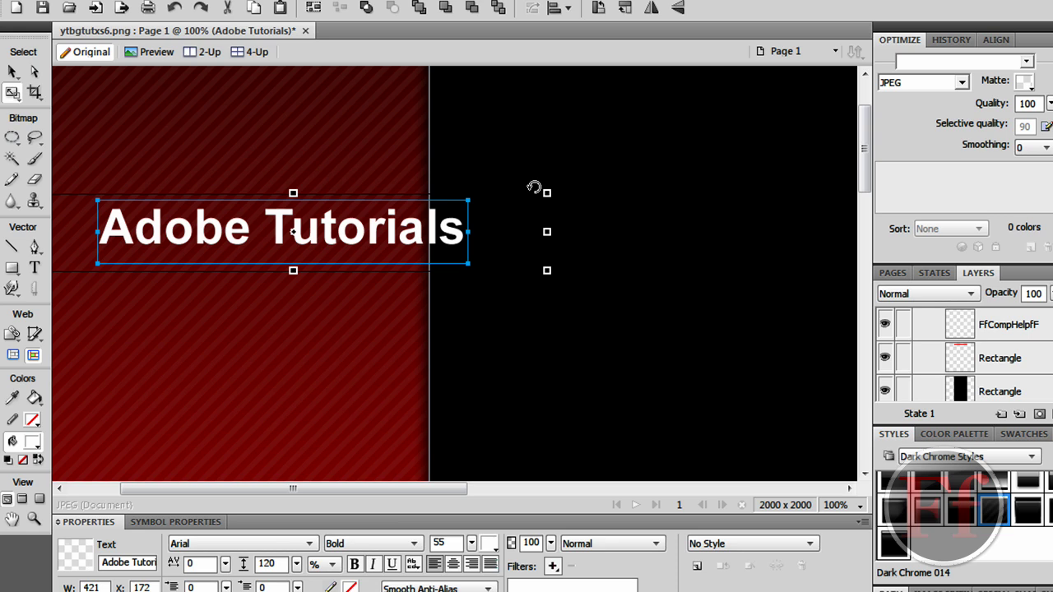
{"action": "left_click_drag", "start_coordinate": [534, 188], "coordinate": [240, 35]}
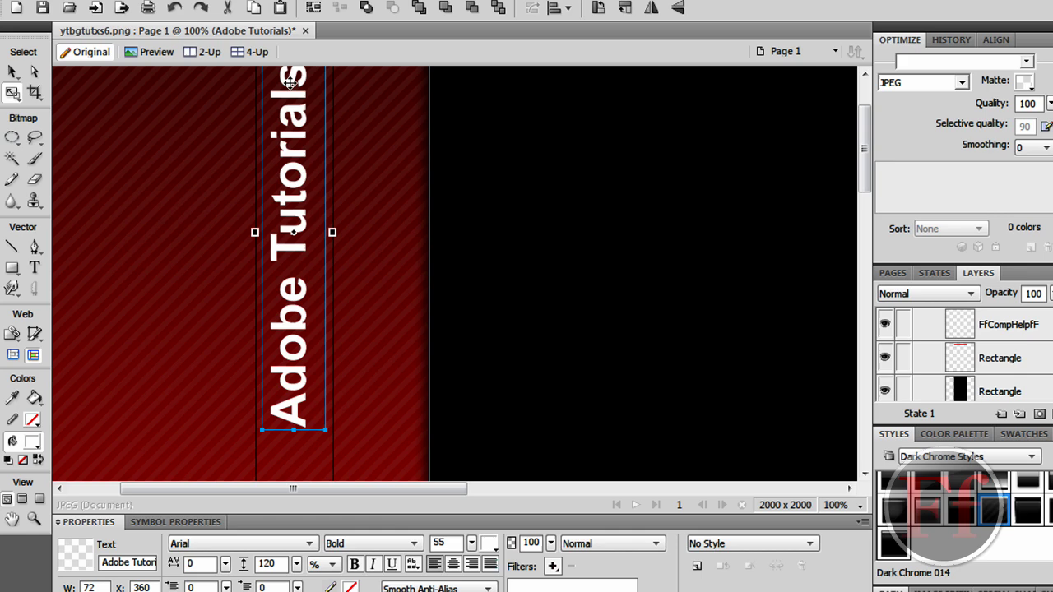
{"action": "left_click_drag", "start_coordinate": [293, 205], "coordinate": [382, 258]}
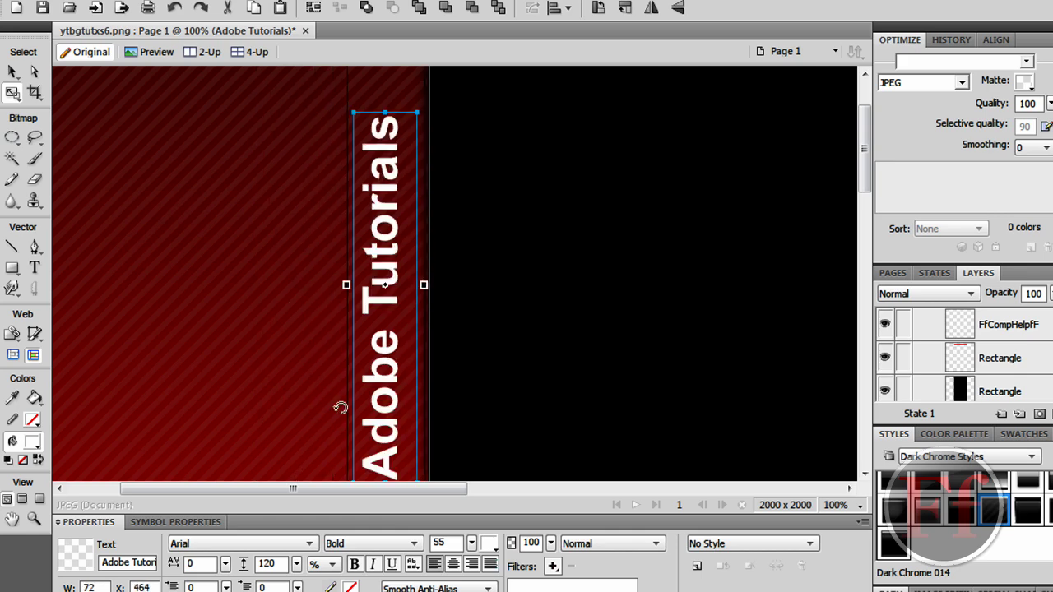
{"action": "left_click_drag", "start_coordinate": [389, 306], "coordinate": [389, 293]}
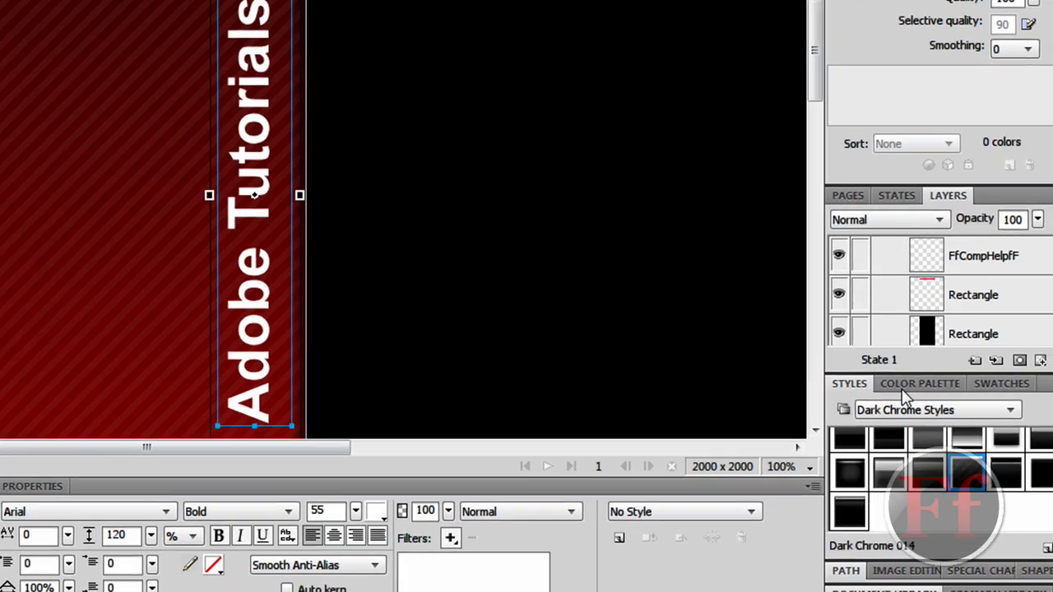
- Switch the Styles panel to the Chrome Styles set and apply an orange chrome style
{"action": "left_click", "coordinate": [940, 457]}
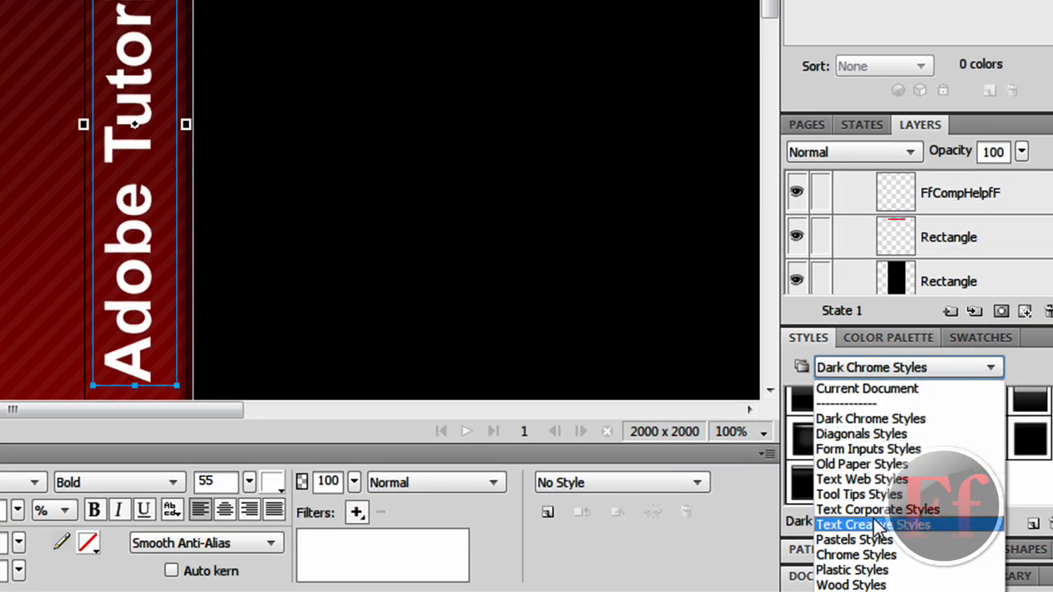
{"action": "left_click", "coordinate": [879, 558]}
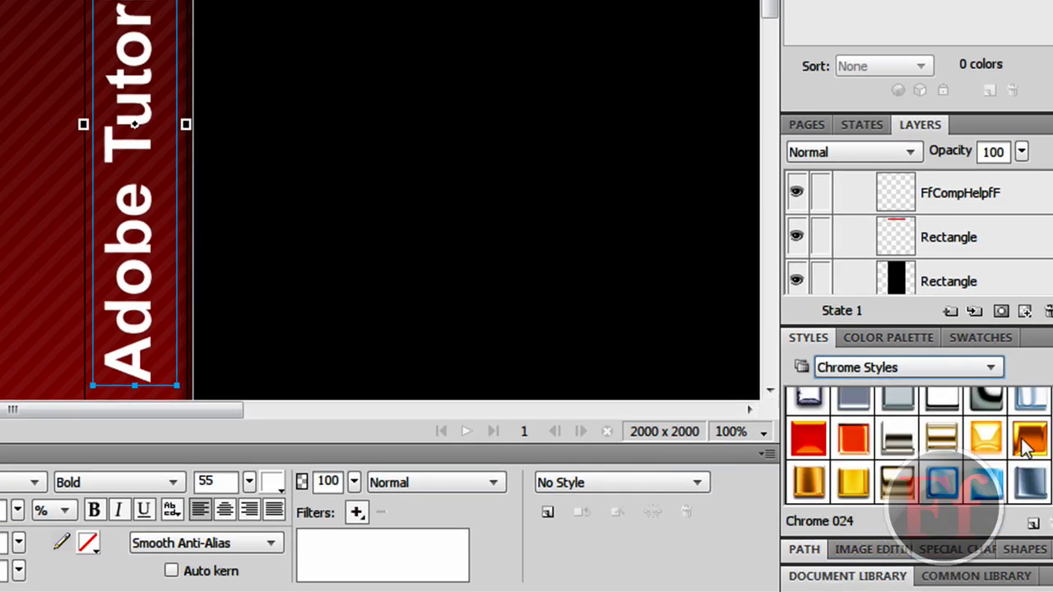
{"action": "left_click", "coordinate": [972, 430]}
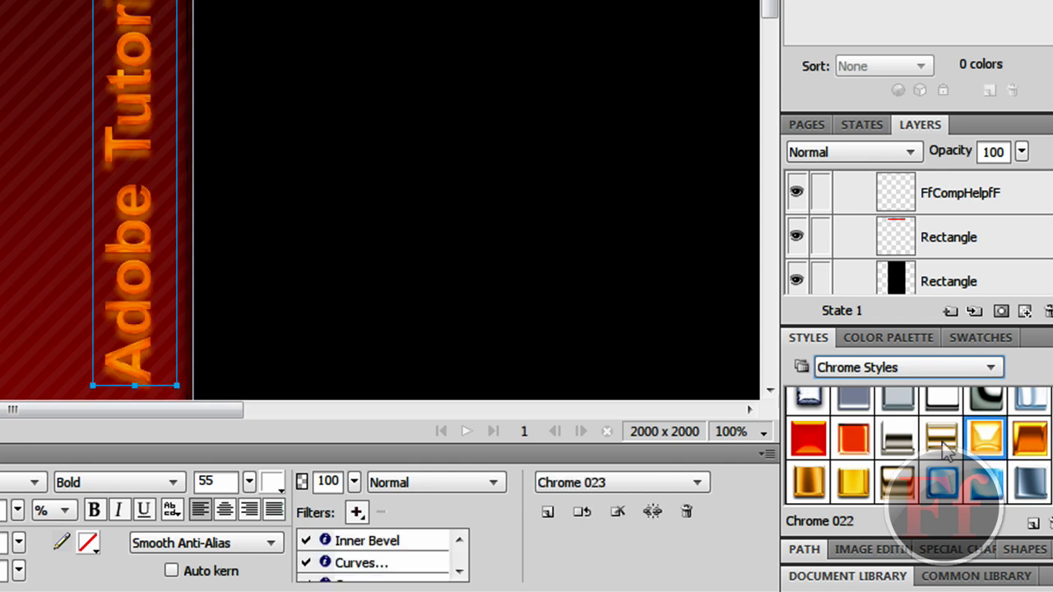
{"action": "scroll", "coordinate": [988, 469], "scroll_direction": "down", "scroll_amount": 1}
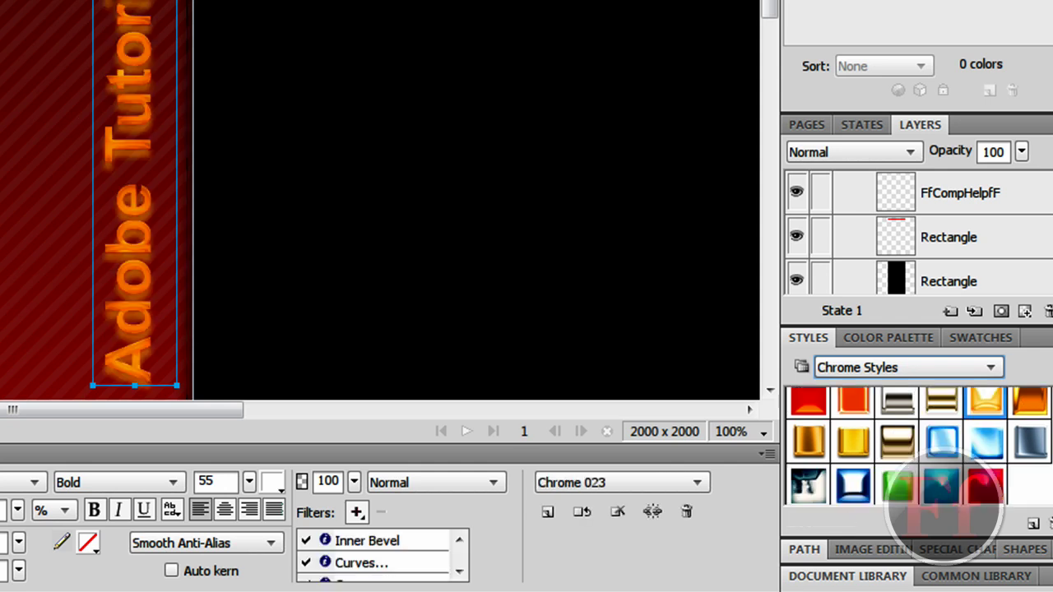
{"action": "scroll", "coordinate": [920, 446], "scroll_direction": "down", "scroll_amount": 4}
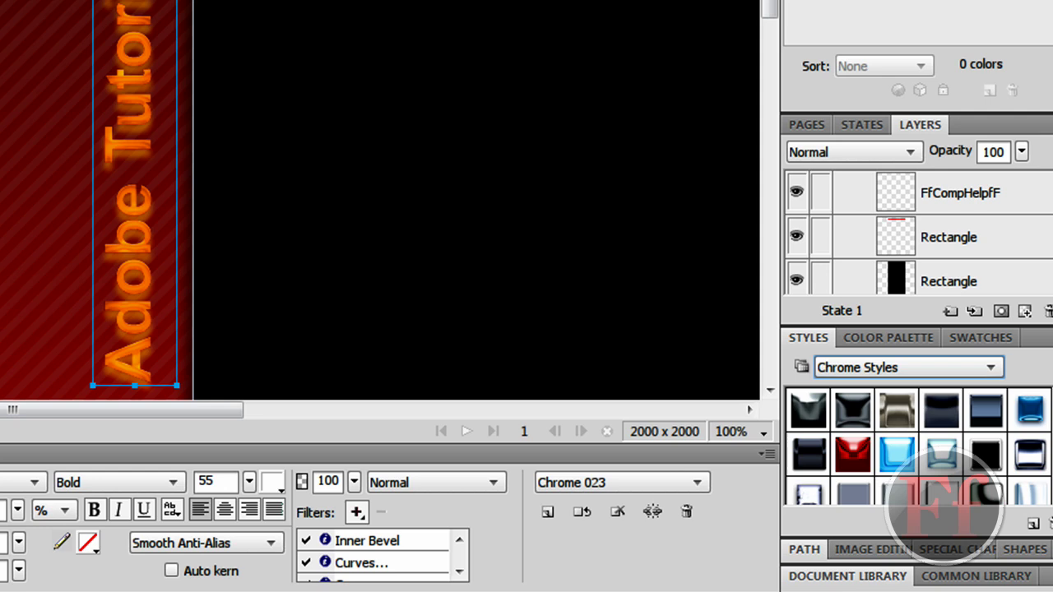
{"action": "scroll", "coordinate": [905, 461], "scroll_direction": "down", "scroll_amount": 3}
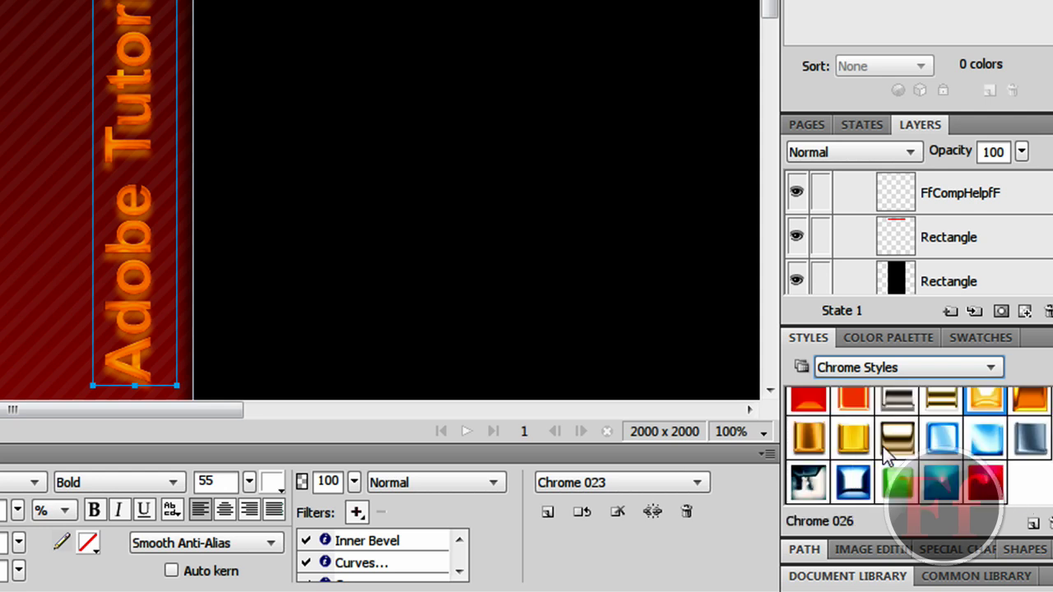
- Try blue and gold chrome swatches, settling on the gold Chrome 024 style
{"action": "left_click", "coordinate": [980, 449]}
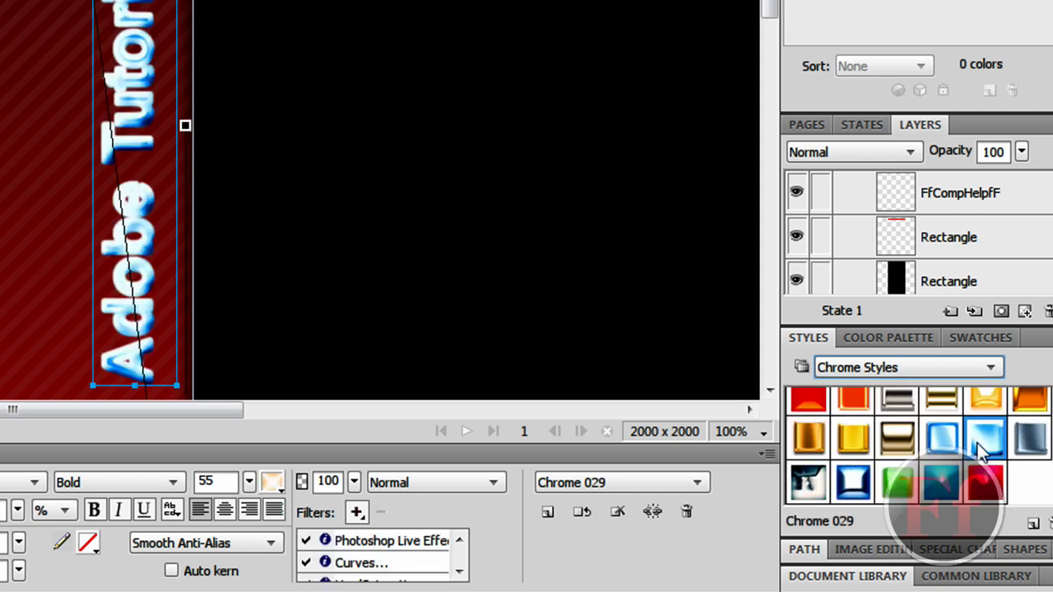
{"action": "left_click", "coordinate": [863, 492]}
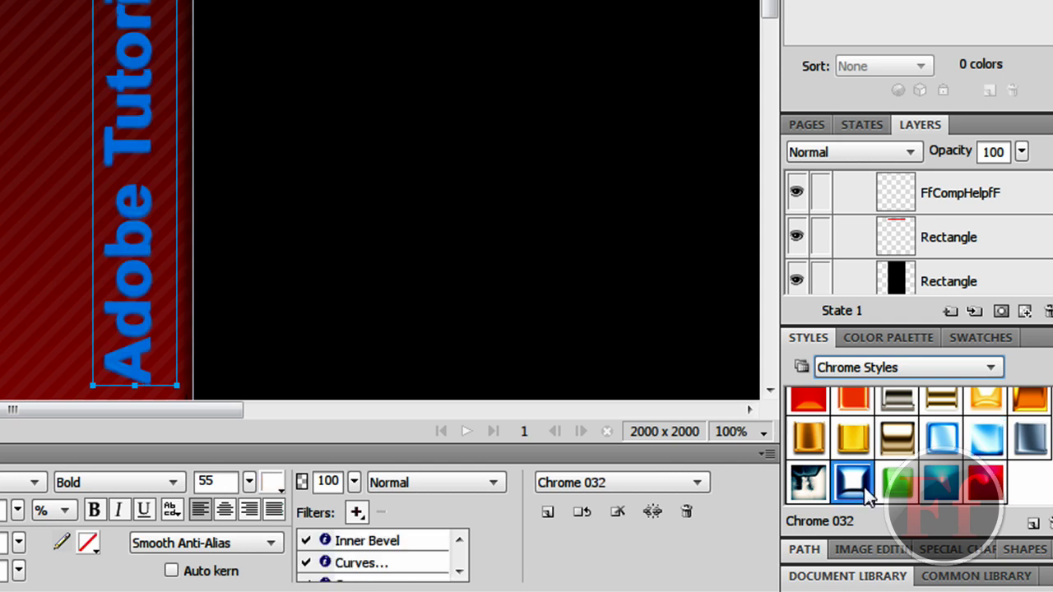
{"action": "left_click", "coordinate": [851, 444]}
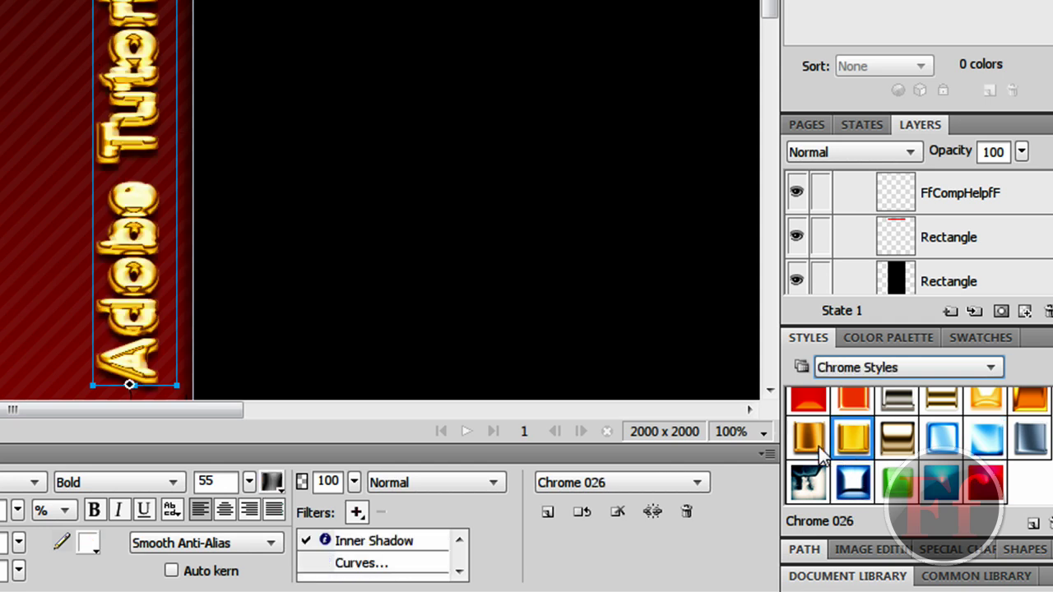
{"action": "left_click", "coordinate": [810, 443]}
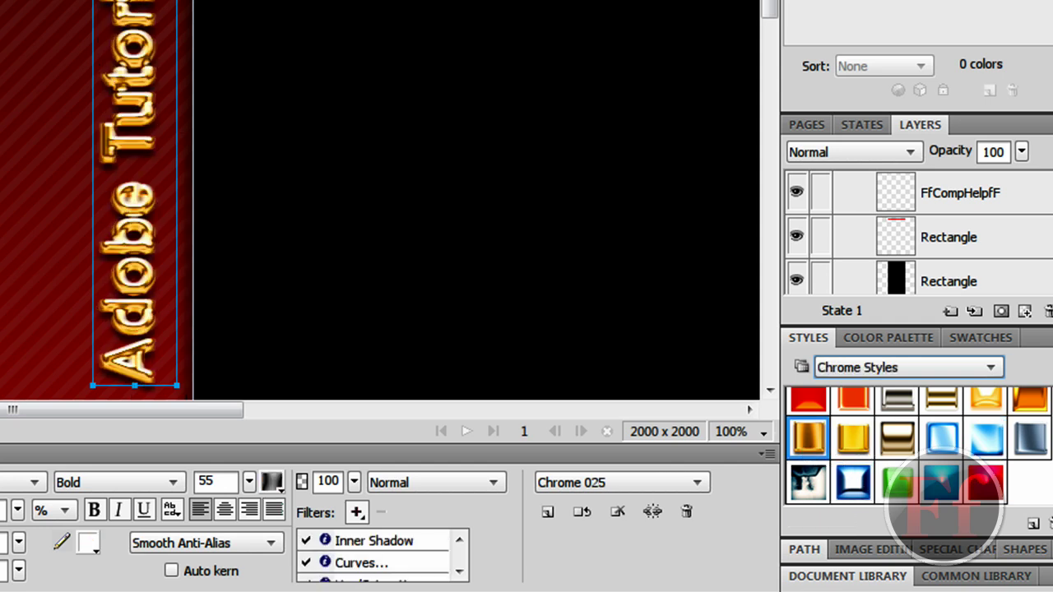
{"action": "left_click", "coordinate": [1030, 401]}
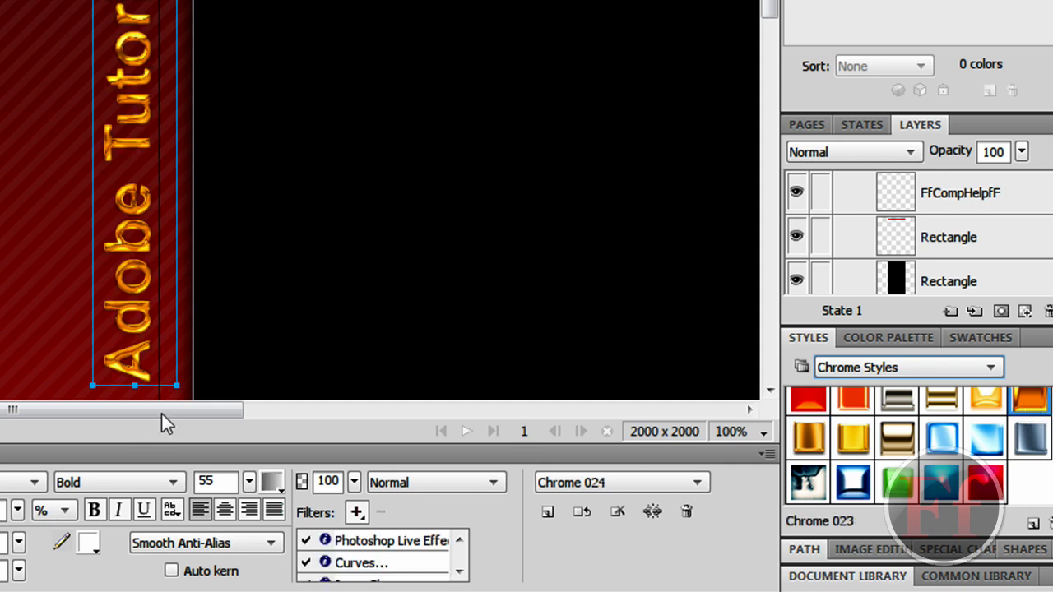
{"action": "left_click_drag", "start_coordinate": [161, 412], "coordinate": [539, 407]}
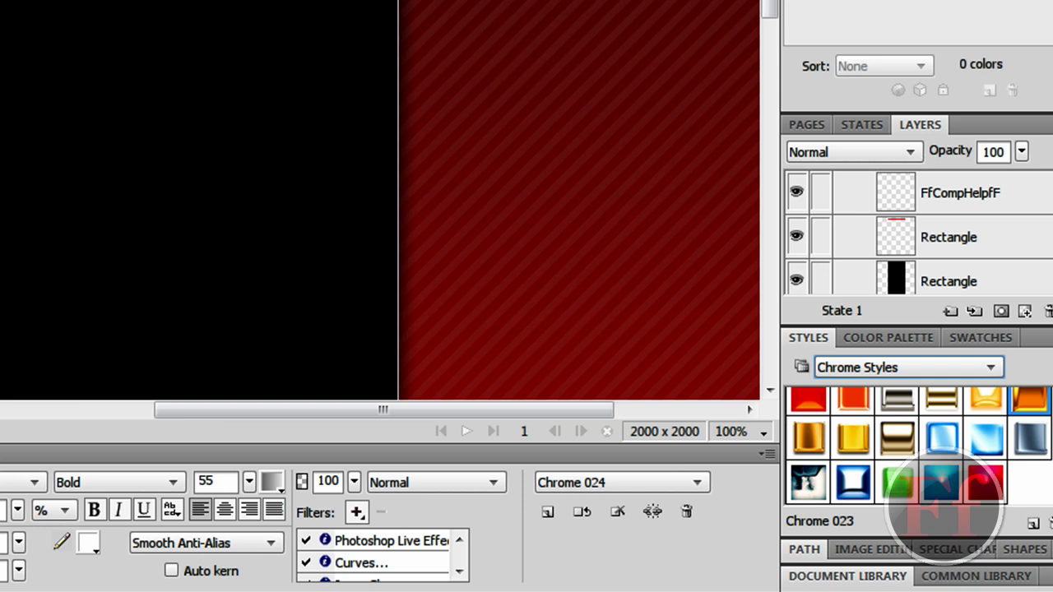
- Type 'General Computer Tutorials', rotate it to vertical, and place it along the red area's left side
{"action": "left_click", "coordinate": [242, 155]}
{"action": "type", "text": "G"}
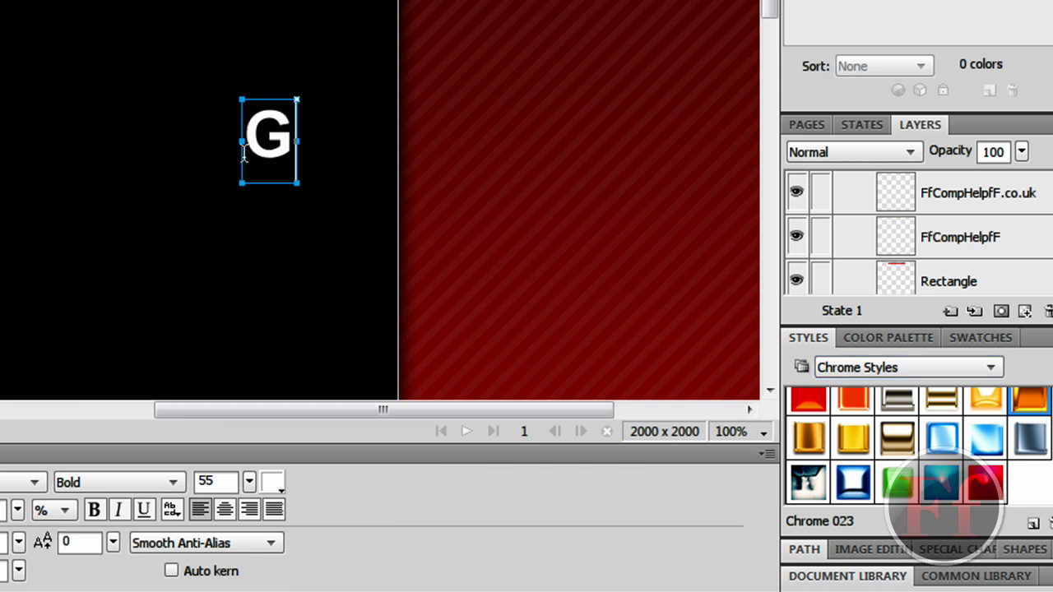
{"action": "type", "text": "eneral"}
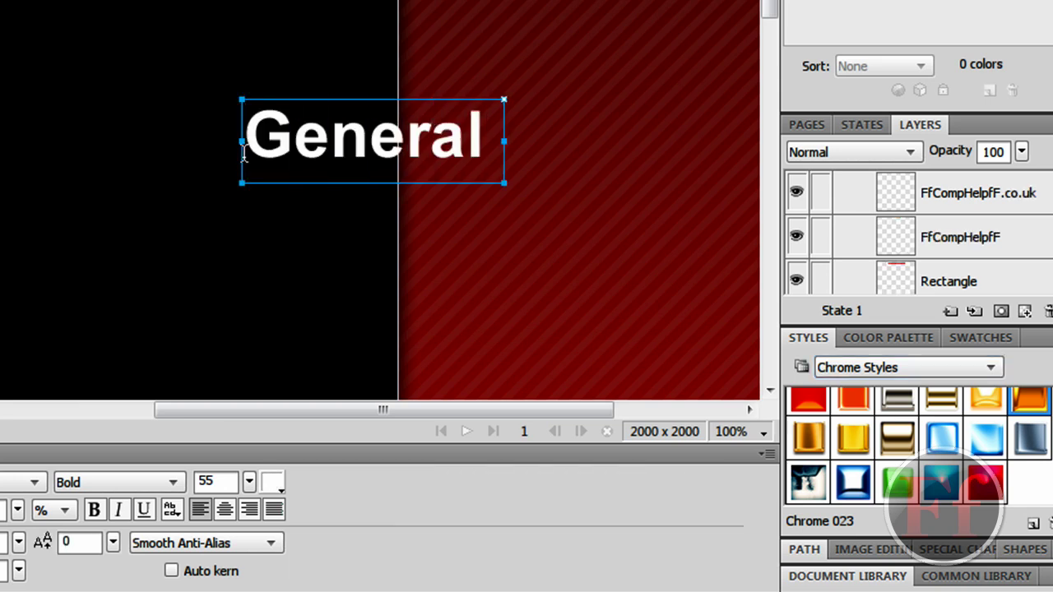
{"action": "type", "text": " Computer"}
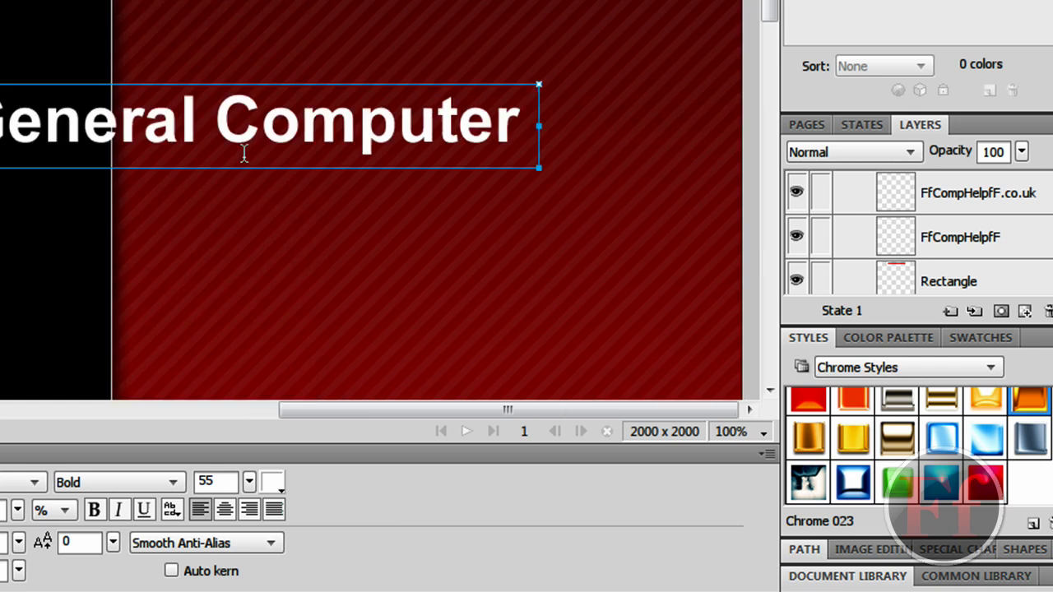
{"action": "type", "text": " Tutoria"}
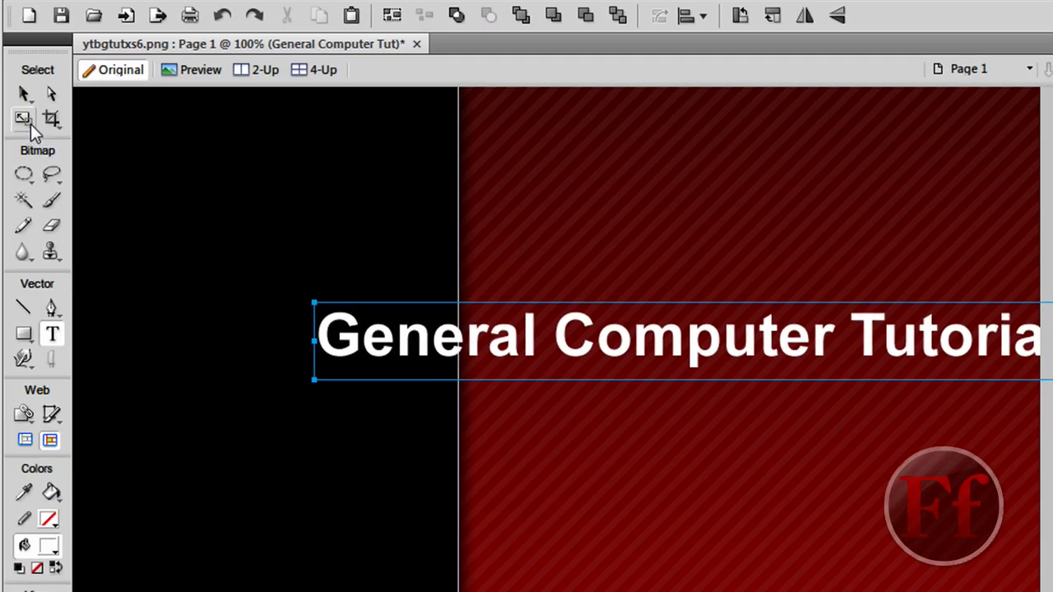
{"action": "left_click", "coordinate": [30, 124]}
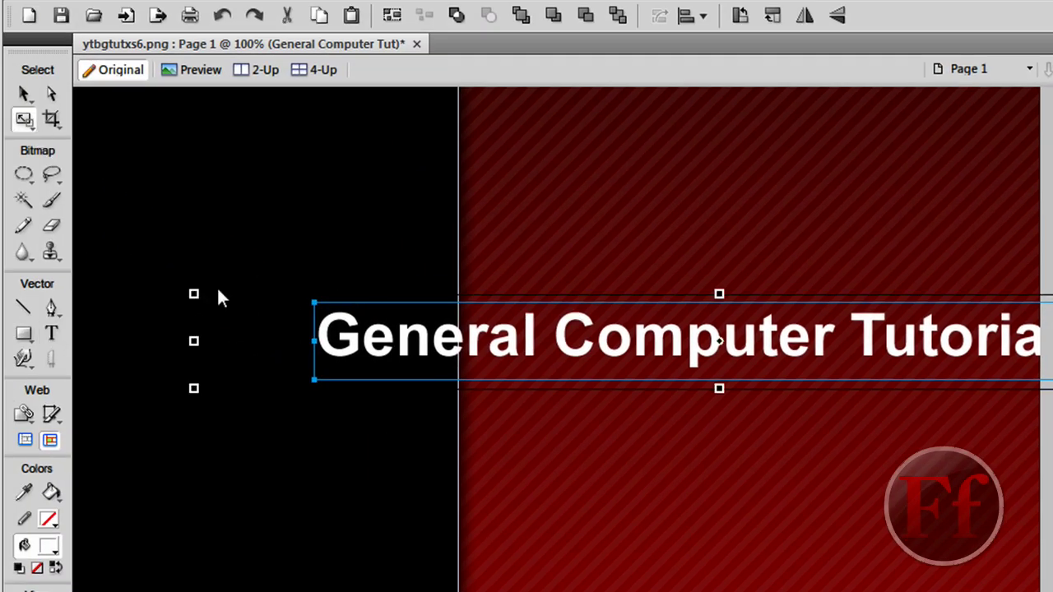
{"action": "left_click_drag", "start_coordinate": [223, 288], "coordinate": [760, 148]}
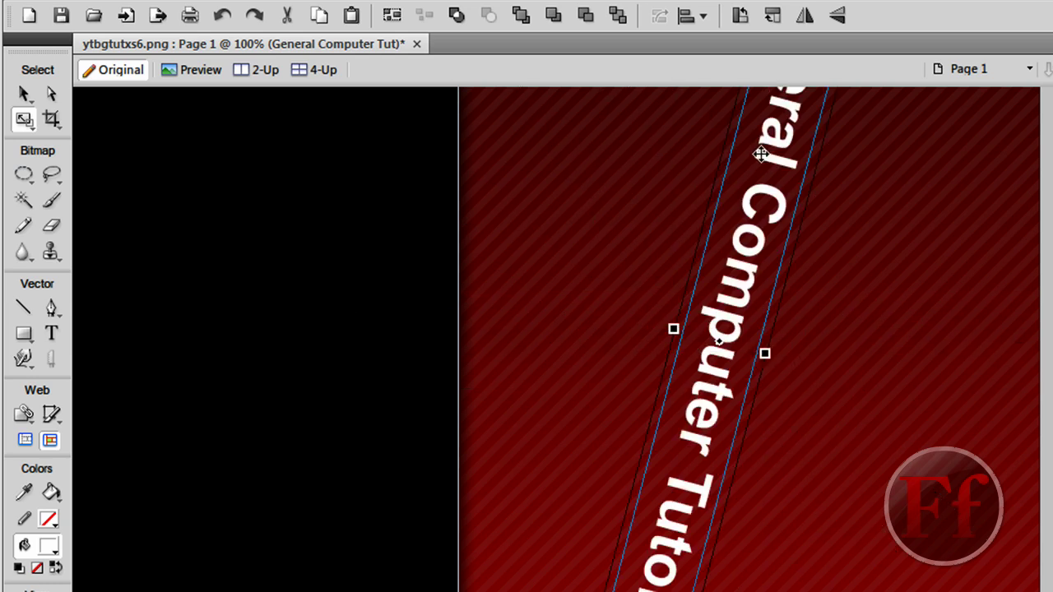
{"action": "left_click_drag", "start_coordinate": [818, 188], "coordinate": [768, 157]}
{"action": "left_click_drag", "start_coordinate": [729, 282], "coordinate": [523, 303]}
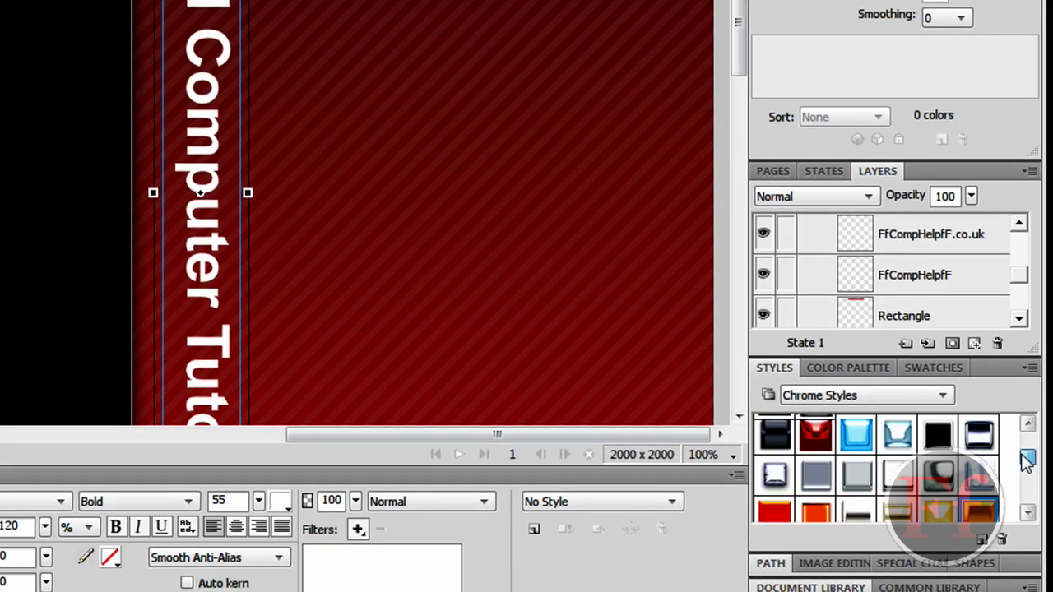
- Apply the blue Chrome 006 style to the General Computer Tutorials text
{"action": "scroll", "coordinate": [1052, 591], "scroll_direction": "up", "scroll_amount": 3}
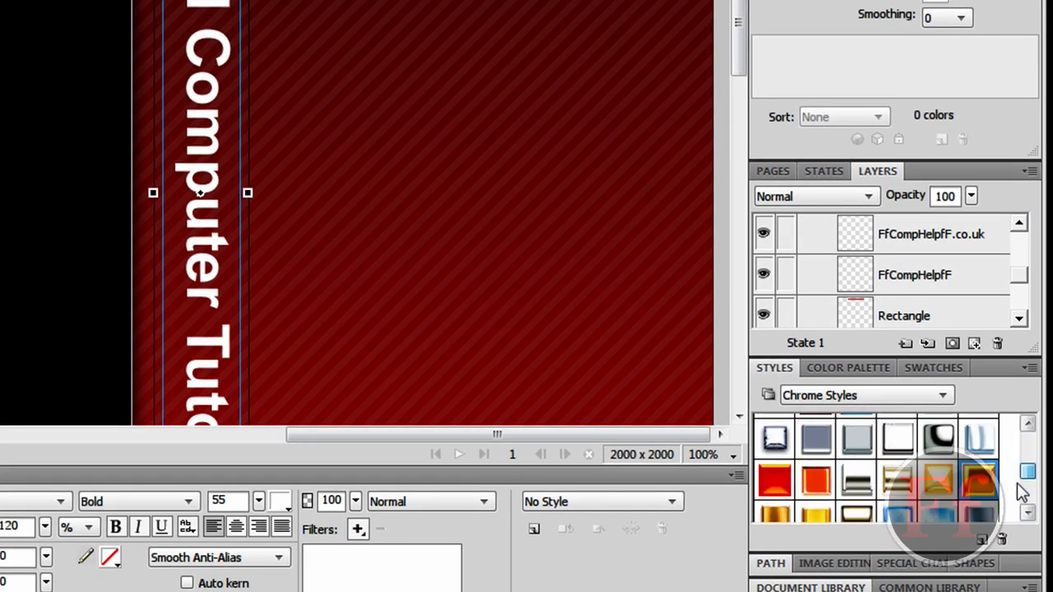
{"action": "left_click", "coordinate": [980, 436]}
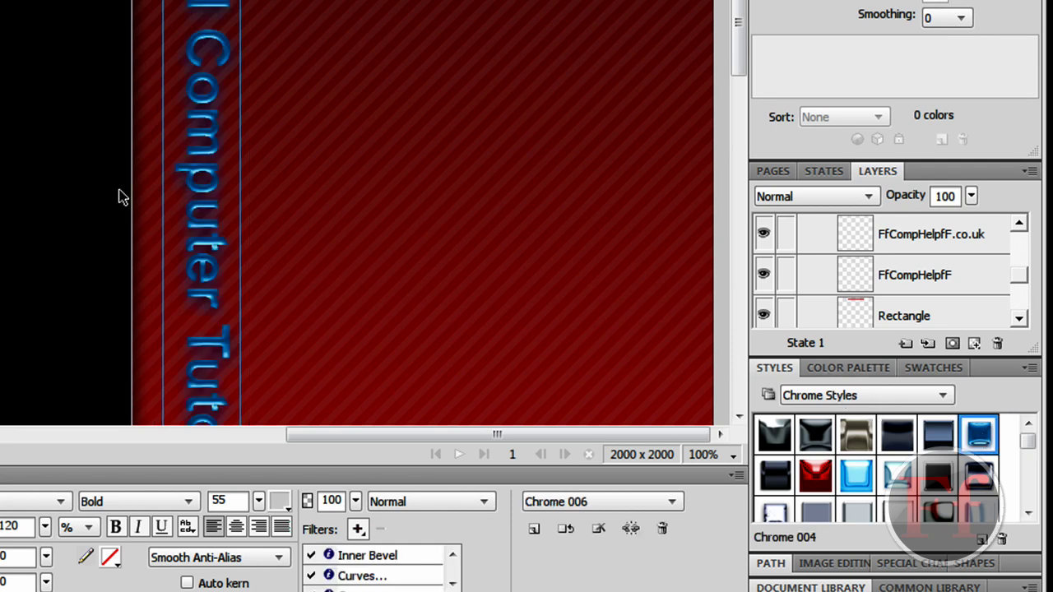
{"action": "left_click", "coordinate": [452, 583]}
{"action": "left_click", "coordinate": [452, 583]}
{"action": "left_click", "coordinate": [452, 583]}
{"action": "left_click", "coordinate": [454, 556]}
{"action": "left_click", "coordinate": [454, 556]}
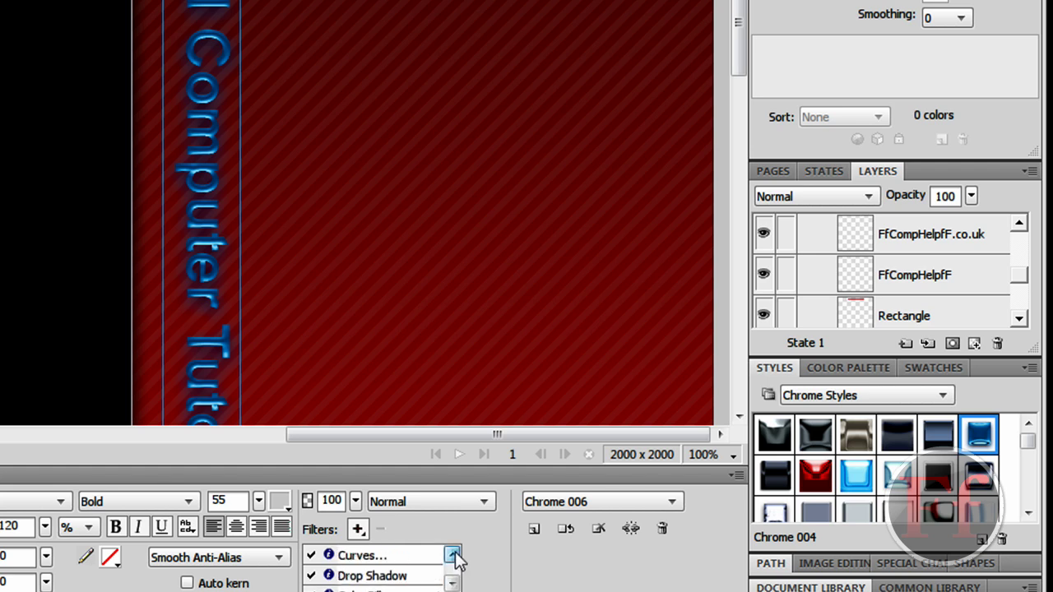
- Open the Drop Shadow filter settings, try Knock out, then cancel the change
{"action": "left_click", "coordinate": [387, 576]}
{"action": "double_click", "coordinate": [387, 576]}
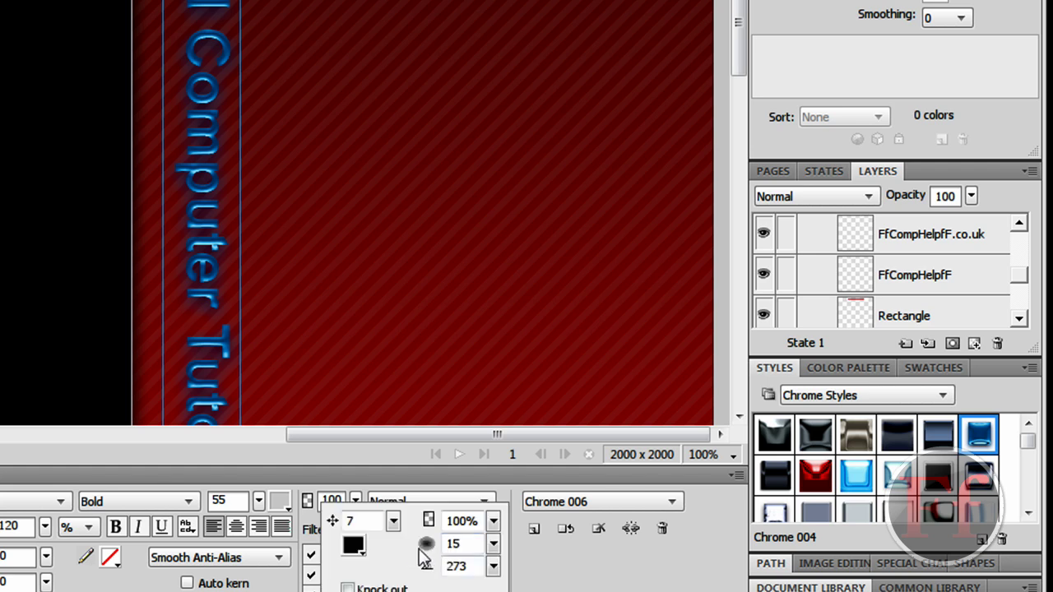
{"action": "left_click", "coordinate": [347, 589]}
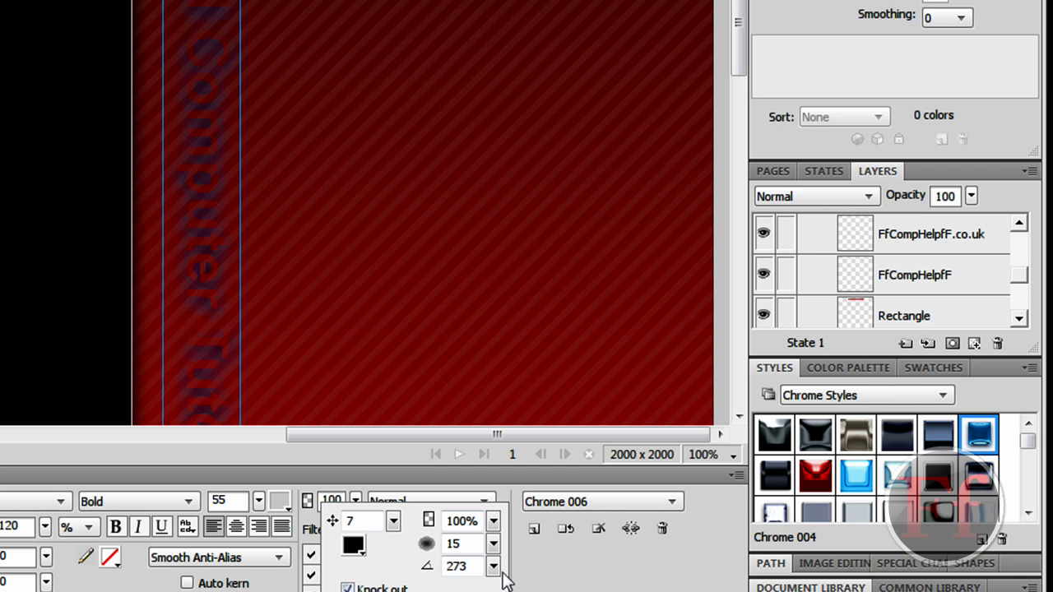
{"action": "key", "text": "Escape"}
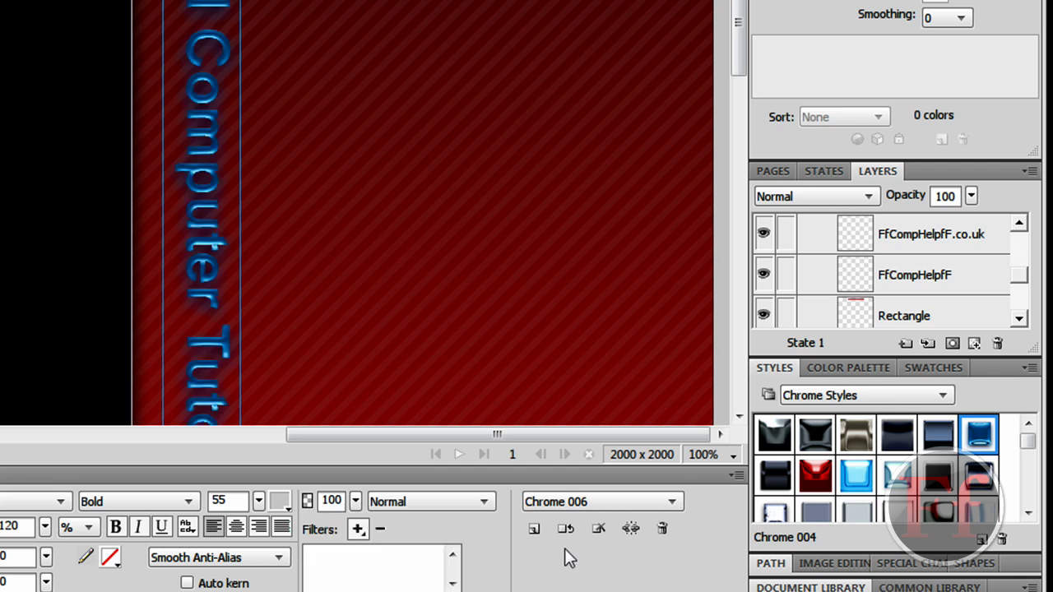
{"action": "double_click", "coordinate": [339, 576]}
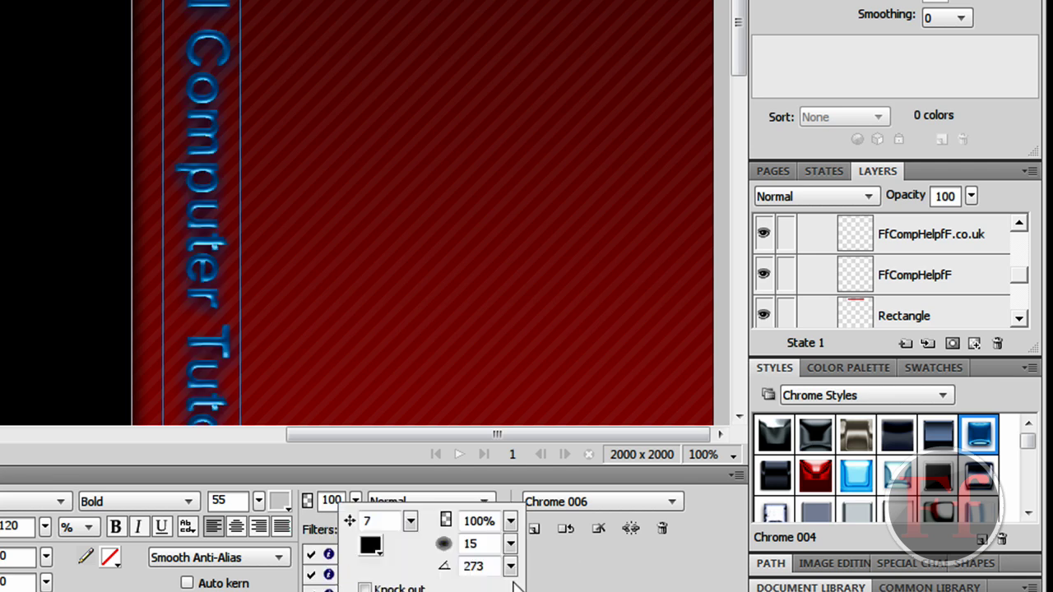
{"action": "left_click", "coordinate": [576, 560]}
- Remove the Drop Shadow filter from the text's Filters list and deselect it
{"action": "left_click", "coordinate": [432, 576]}
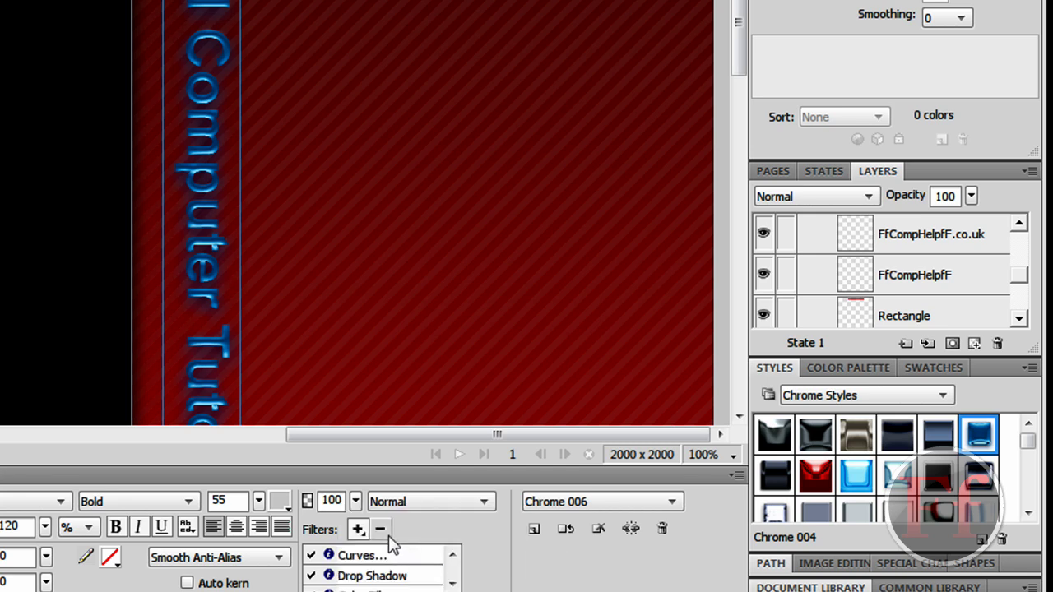
{"action": "left_click", "coordinate": [383, 576]}
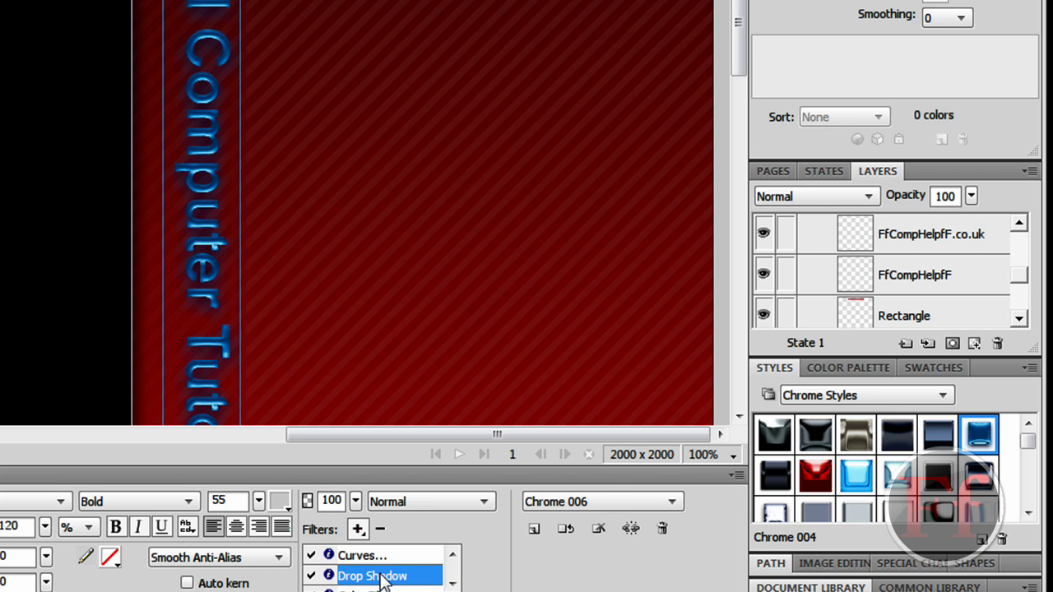
{"action": "left_click", "coordinate": [380, 531]}
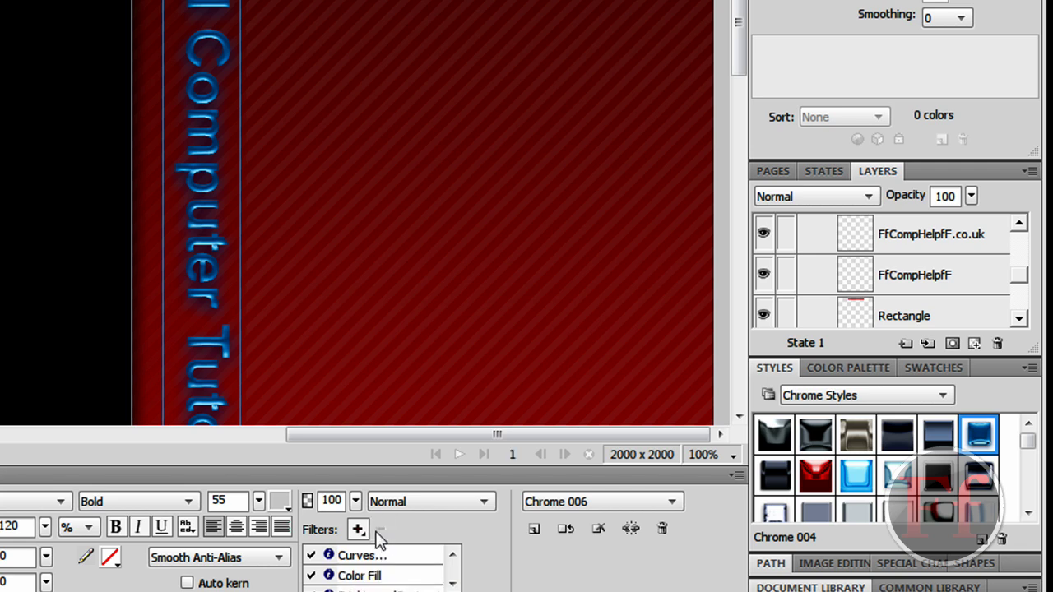
{"action": "left_click", "coordinate": [305, 170]}
{"action": "scroll", "coordinate": [307, 172], "scroll_direction": "up", "scroll_amount": 3}
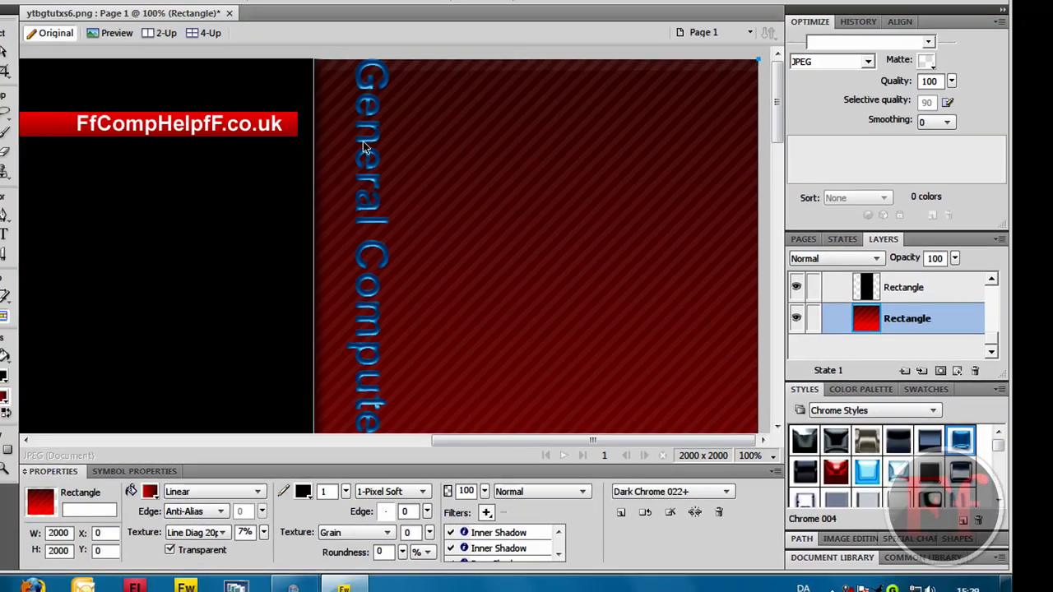
- Shift the vertical blue text left and down below the banner, then zoom out to 16%
{"action": "left_click", "coordinate": [199, 49]}
{"action": "left_click_drag", "start_coordinate": [412, 212], "coordinate": [392, 271]}
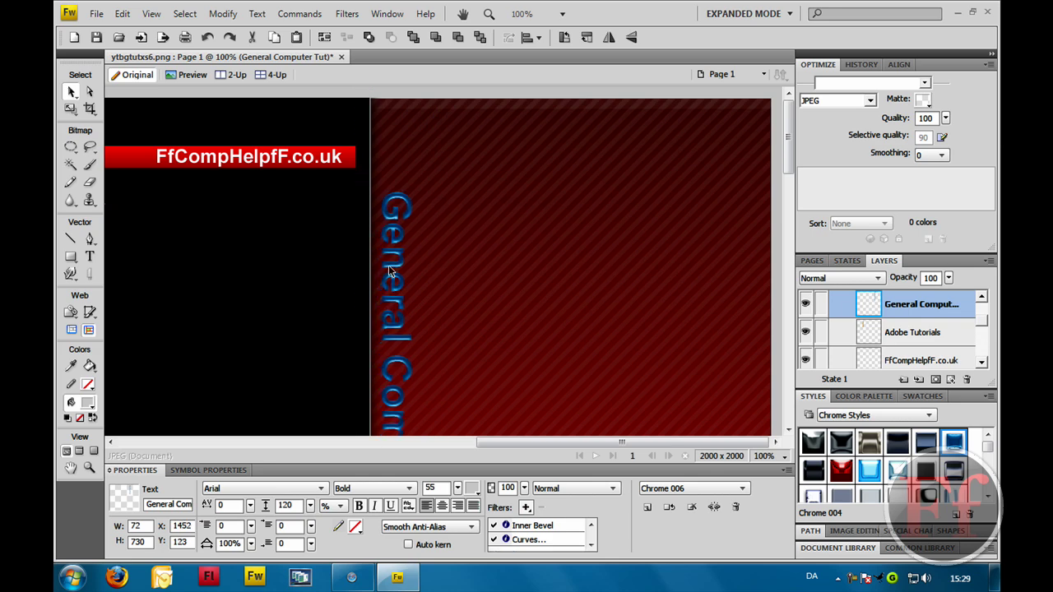
{"action": "left_click_drag", "start_coordinate": [496, 443], "coordinate": [360, 455]}
{"action": "key", "text": "ctrl+minus"}
{"action": "key", "text": "ctrl+minus"}
{"action": "key", "text": "ctrl+minus"}
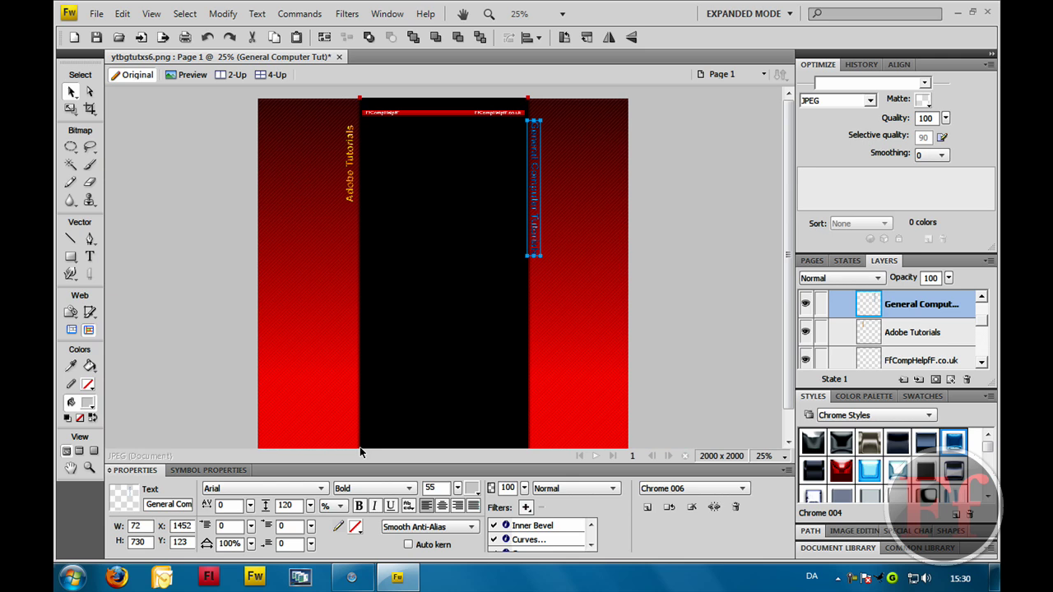
{"action": "key", "text": "ctrl+minus"}
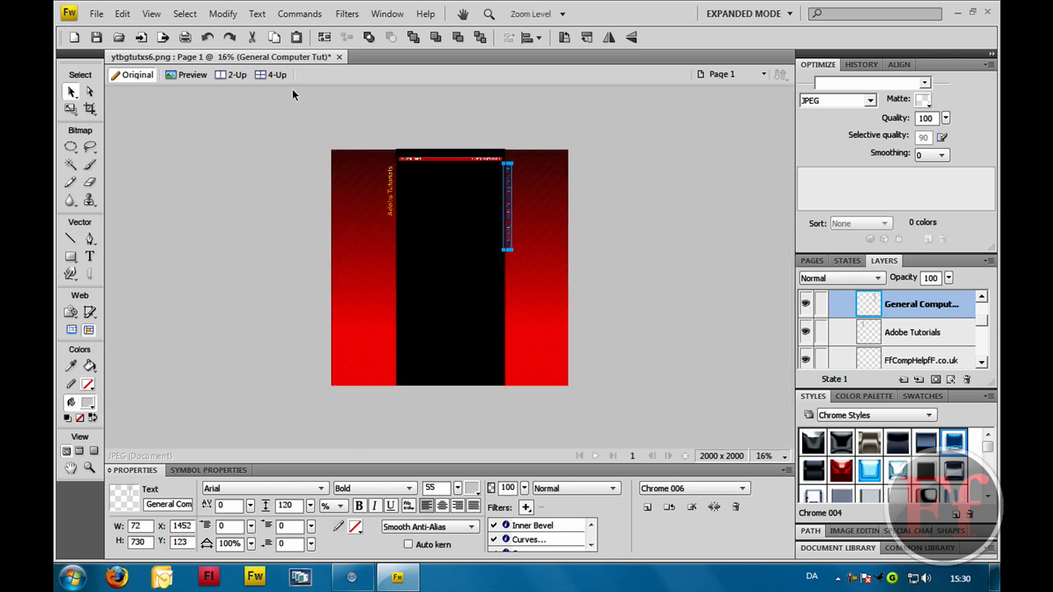
{"action": "left_click_drag", "start_coordinate": [294, 124], "coordinate": [630, 428]}
{"action": "left_click", "coordinate": [329, 136]}
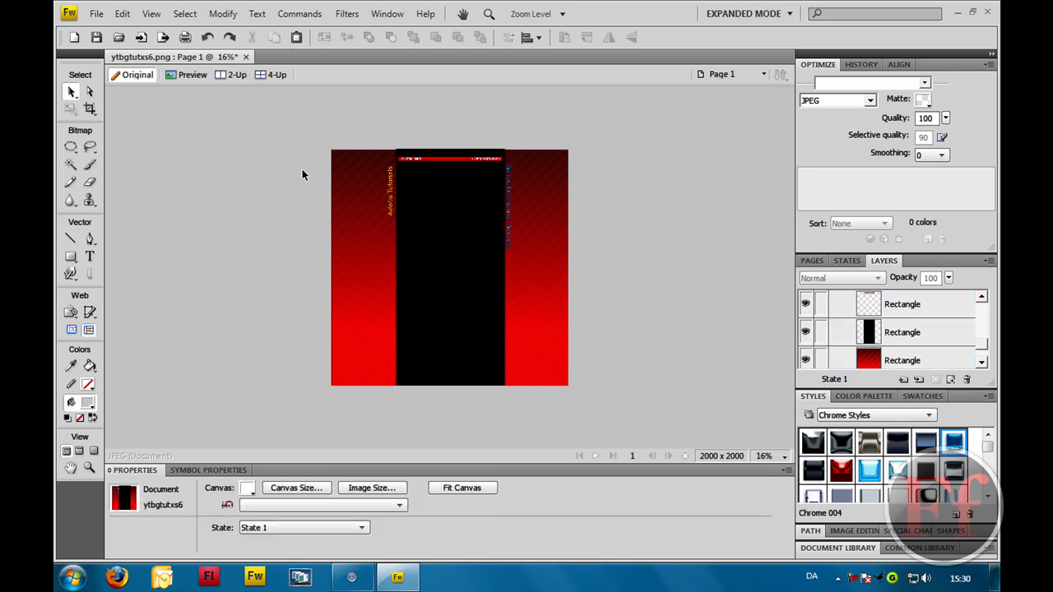
- Save the design as a JPEG file named 'YouTube layout TUT'
{"action": "left_click", "coordinate": [120, 14]}
{"action": "mouse_move", "coordinate": [96, 14]}
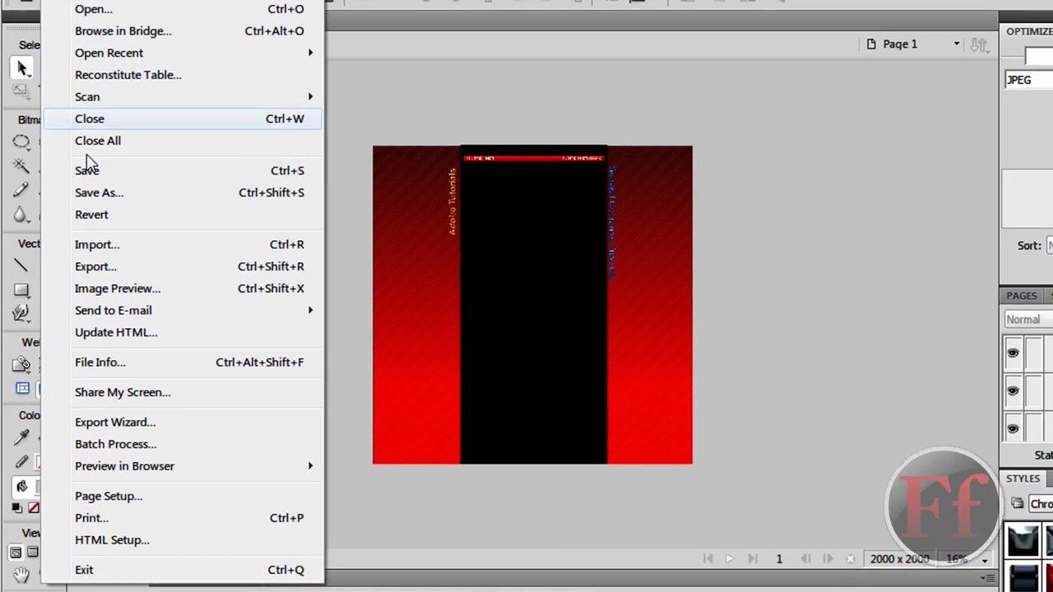
{"action": "left_click", "coordinate": [133, 184]}
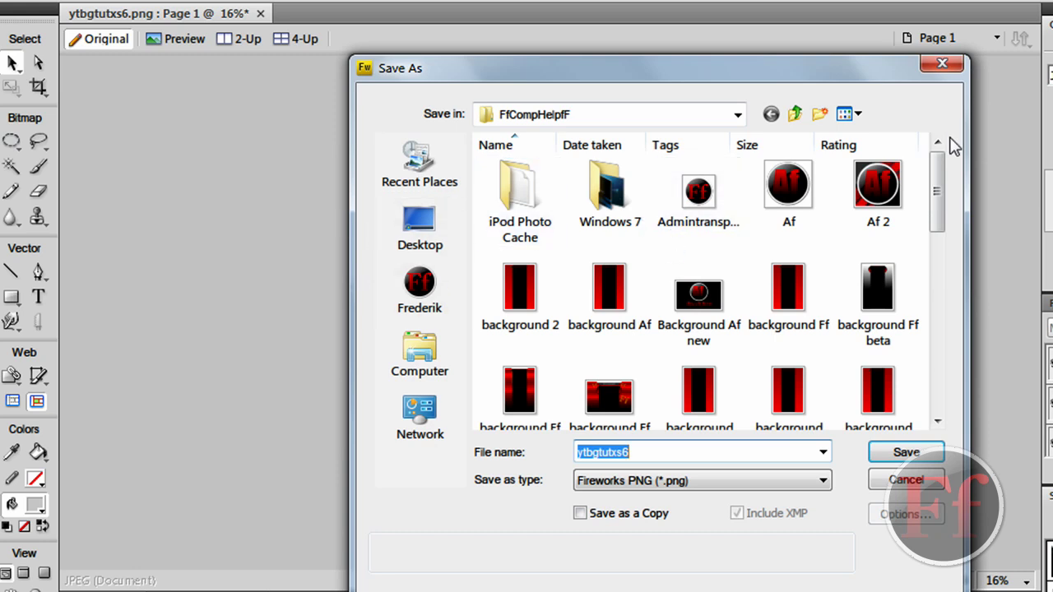
{"action": "left_click", "coordinate": [738, 478]}
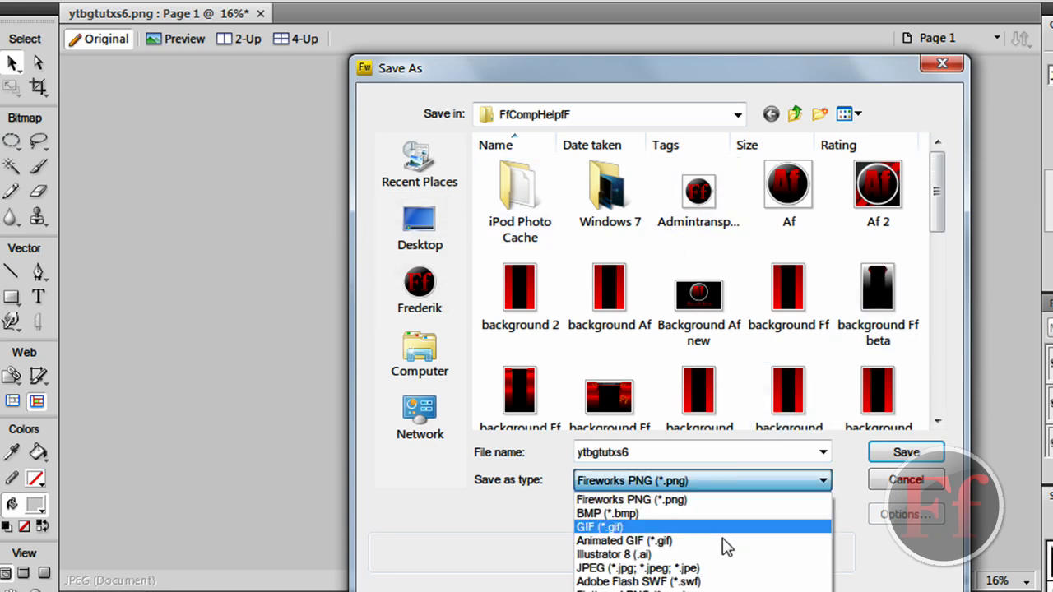
{"action": "left_click", "coordinate": [708, 569]}
{"action": "double_click", "coordinate": [677, 452]}
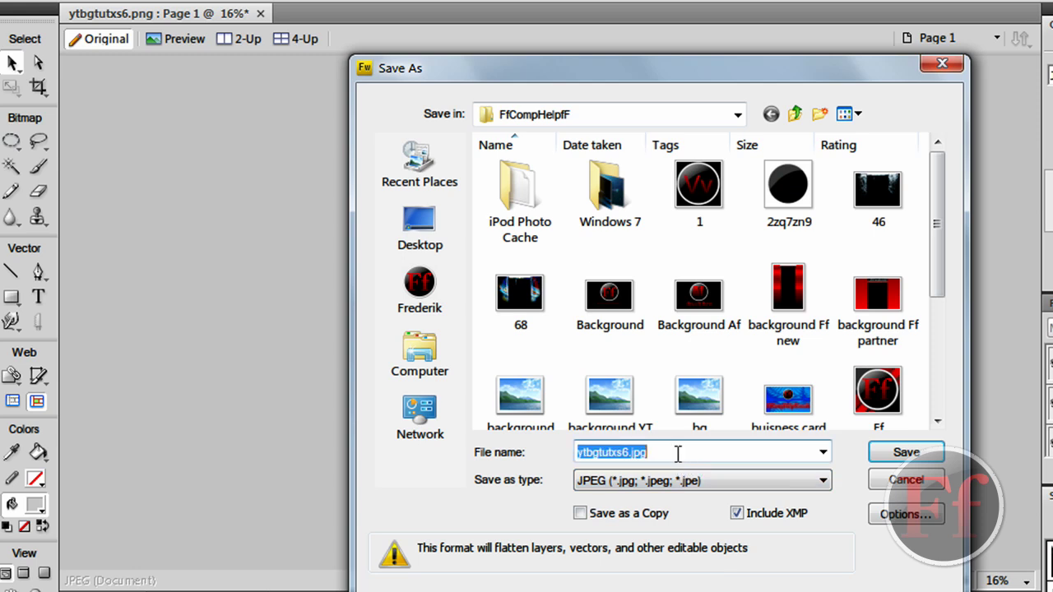
{"action": "type", "text": "YouTube layout TUT"}
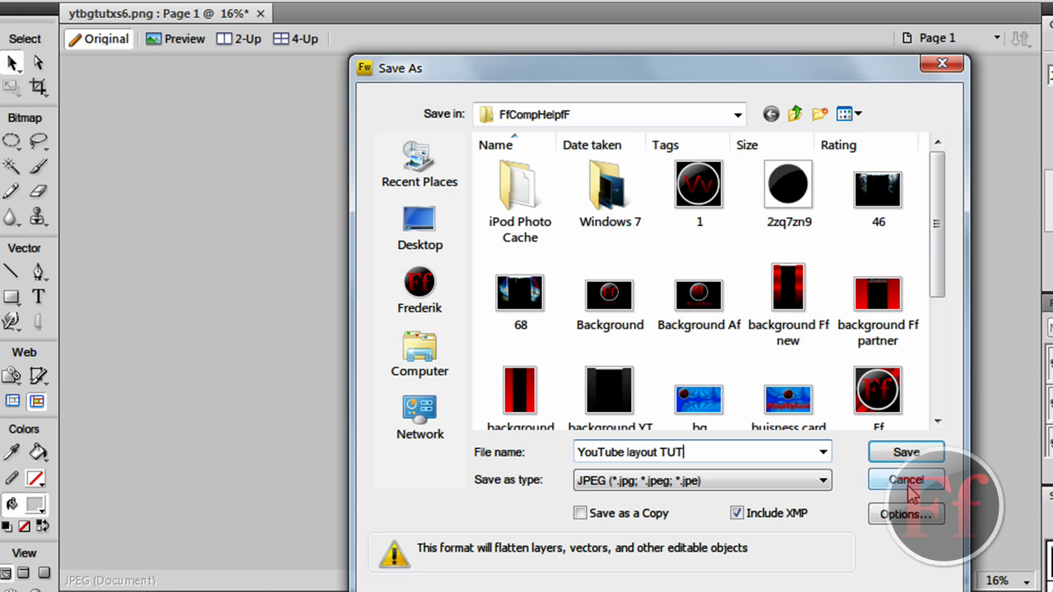
{"action": "left_click", "coordinate": [905, 453]}
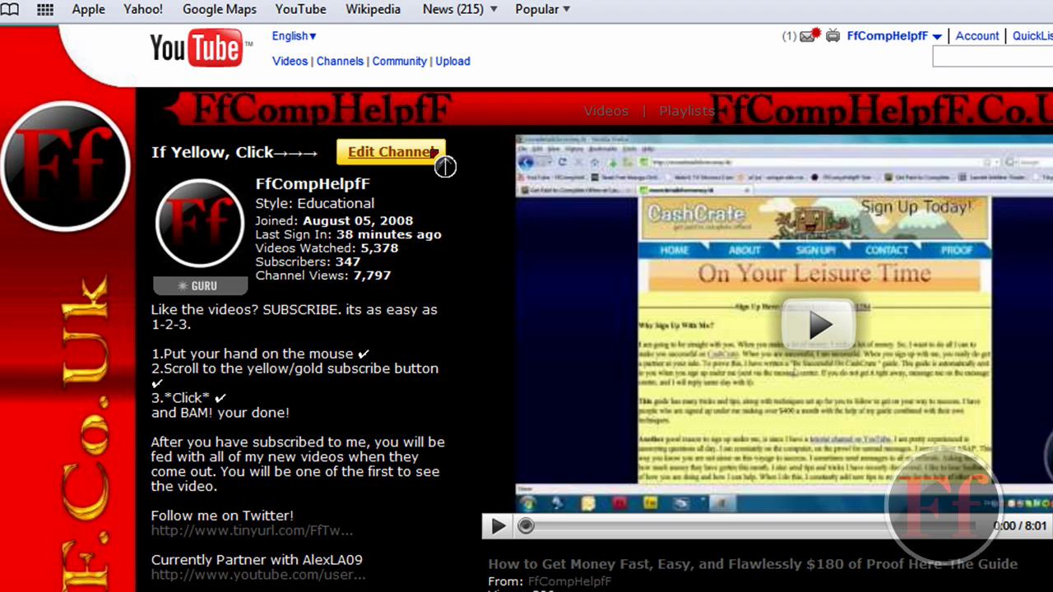
{"action": "left_click", "coordinate": [434, 152]}
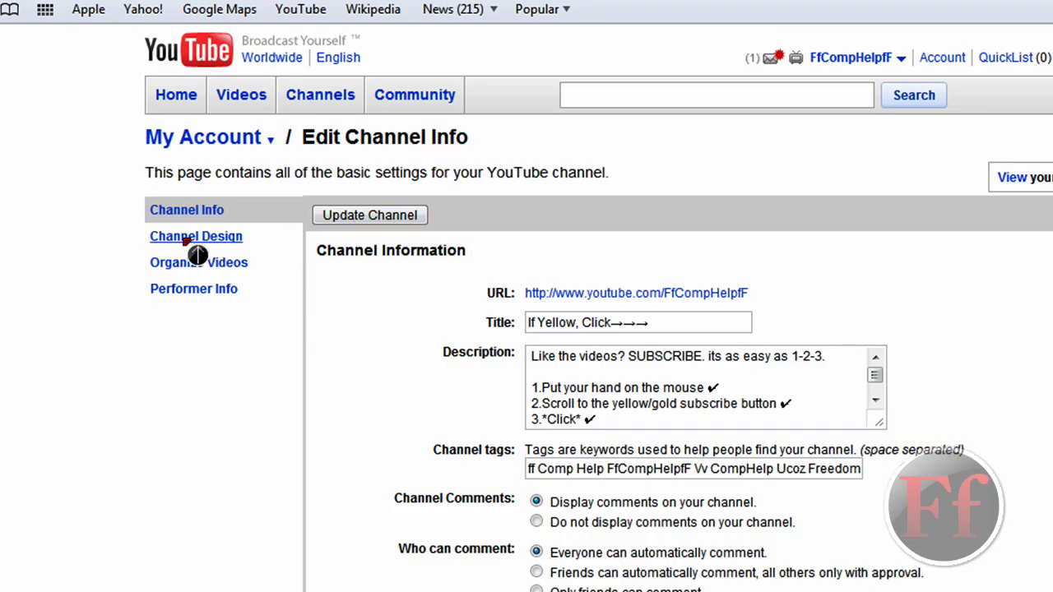
{"action": "left_click", "coordinate": [196, 239]}
{"action": "scroll", "coordinate": [412, 348], "scroll_direction": "down", "scroll_amount": 6}
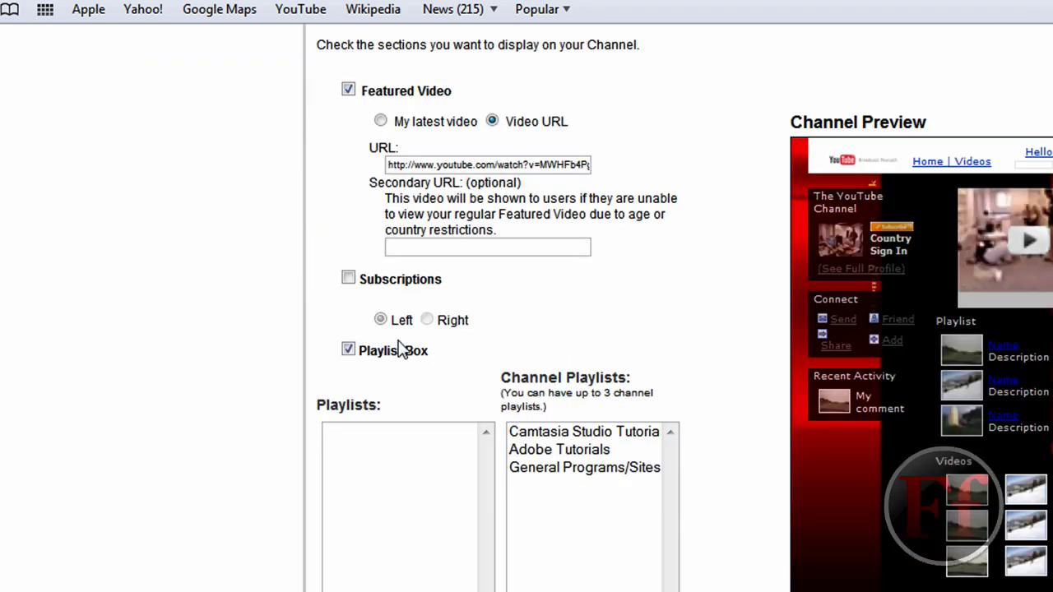
{"action": "scroll", "coordinate": [494, 358], "scroll_direction": "down", "scroll_amount": 4}
{"action": "scroll", "coordinate": [562, 355], "scroll_direction": "down", "scroll_amount": 2}
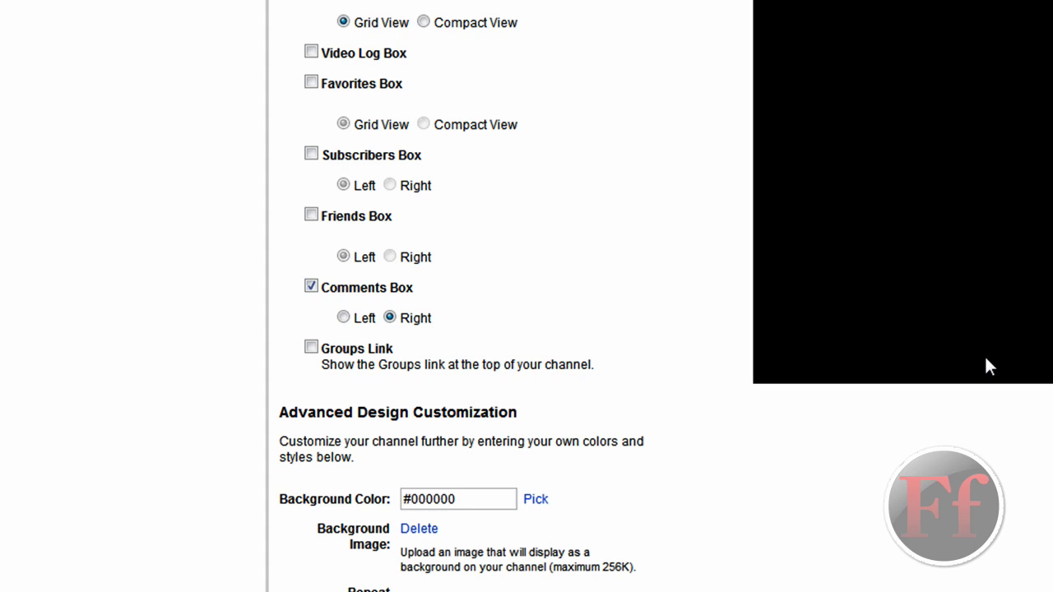
{"action": "scroll", "coordinate": [665, 322], "scroll_direction": "down", "scroll_amount": 2}
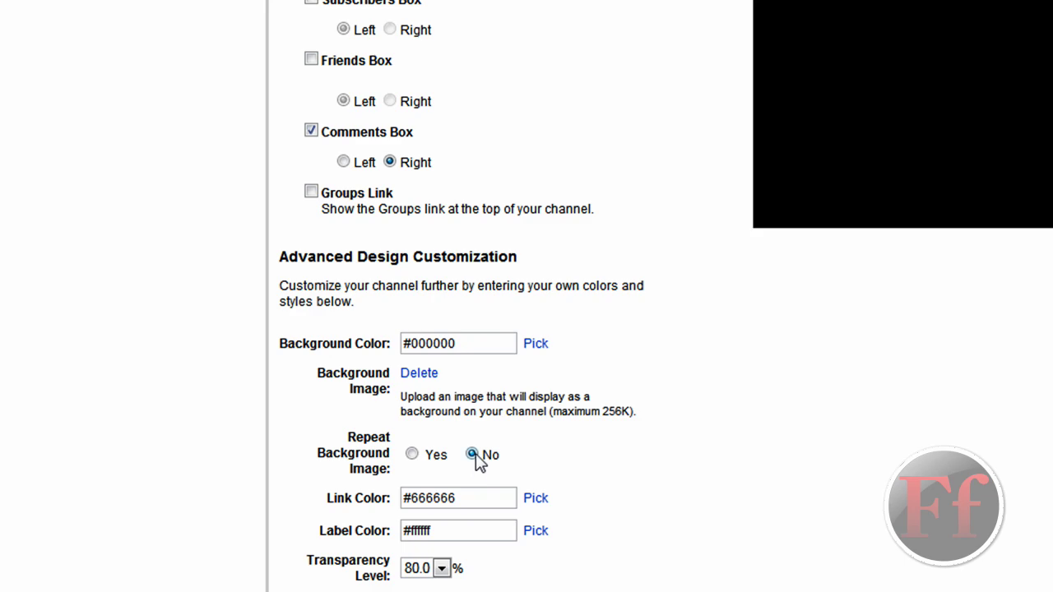
{"action": "scroll", "coordinate": [463, 404], "scroll_direction": "up", "scroll_amount": 10}
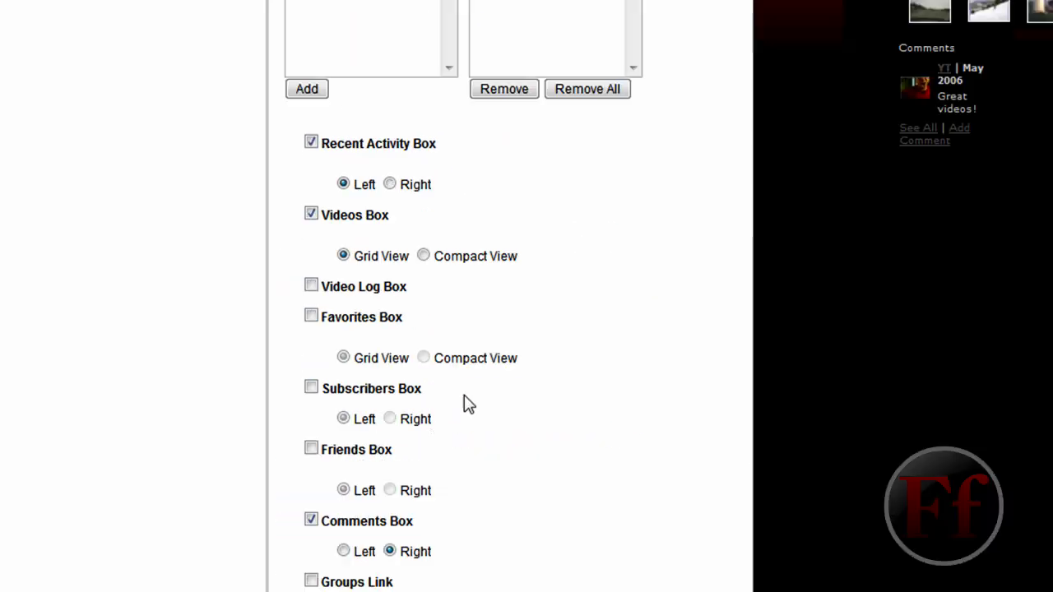
{"action": "scroll", "coordinate": [331, 119], "scroll_direction": "up", "scroll_amount": 3}
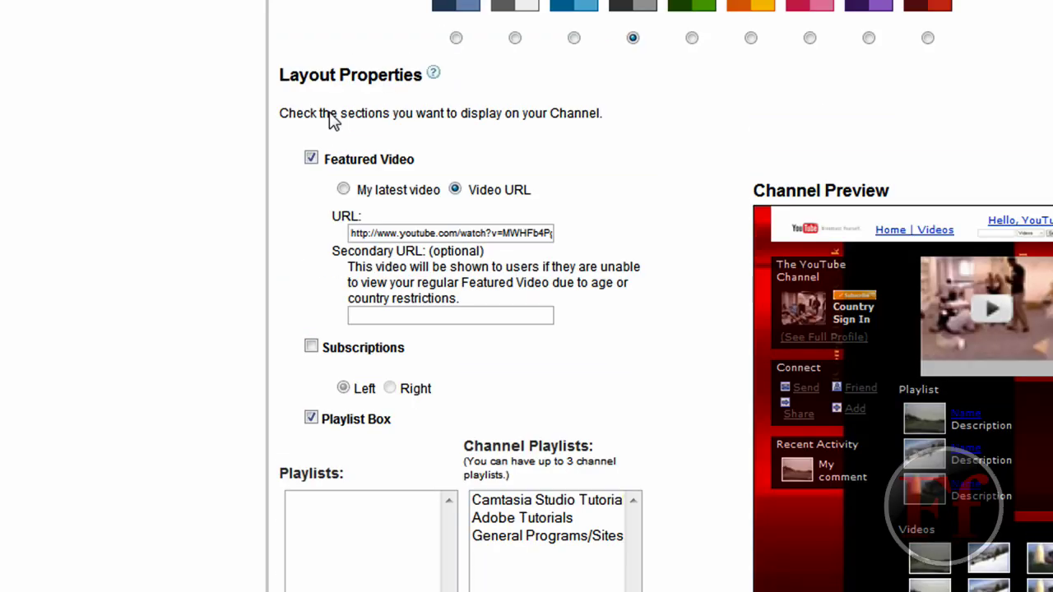
{"action": "scroll", "coordinate": [332, 119], "scroll_direction": "up", "scroll_amount": 3}
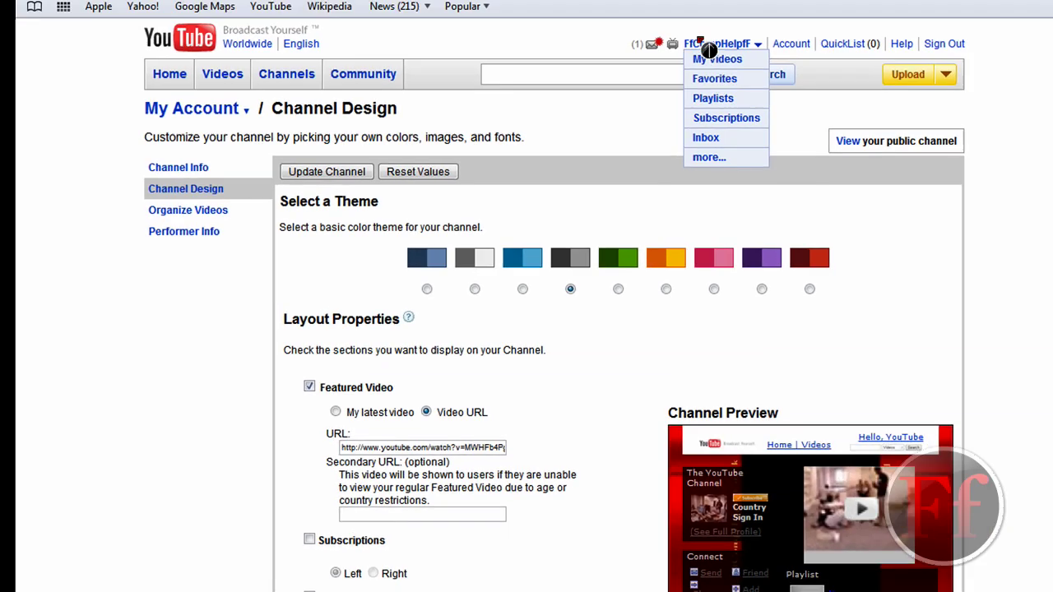
{"action": "left_click", "coordinate": [646, 86]}
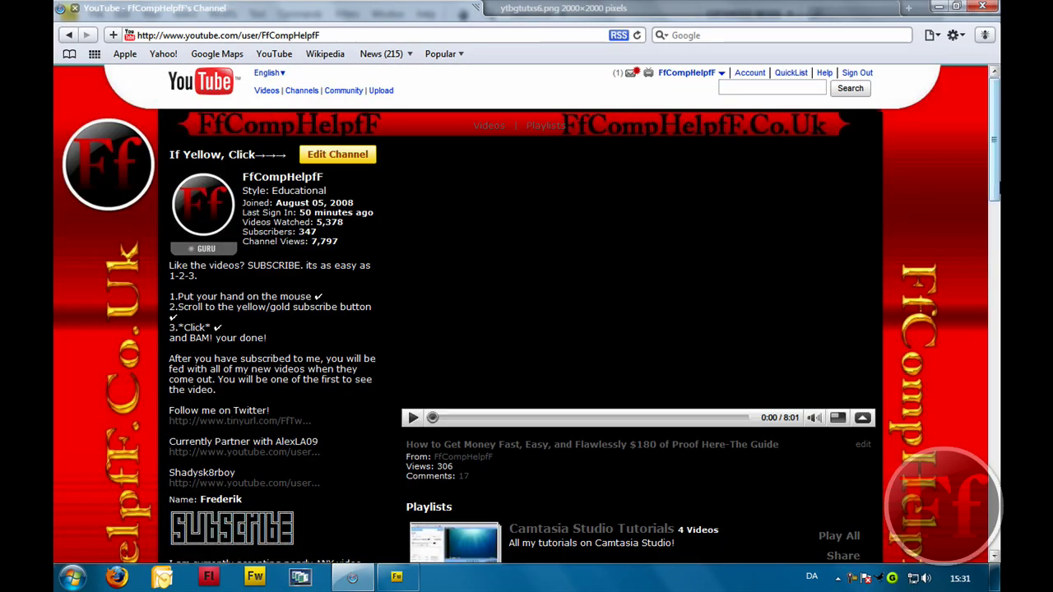
{"action": "scroll", "coordinate": [527, 313], "scroll_direction": "down", "scroll_amount": 15}
{"action": "left_click_drag", "start_coordinate": [977, 504], "coordinate": [985, 115]}
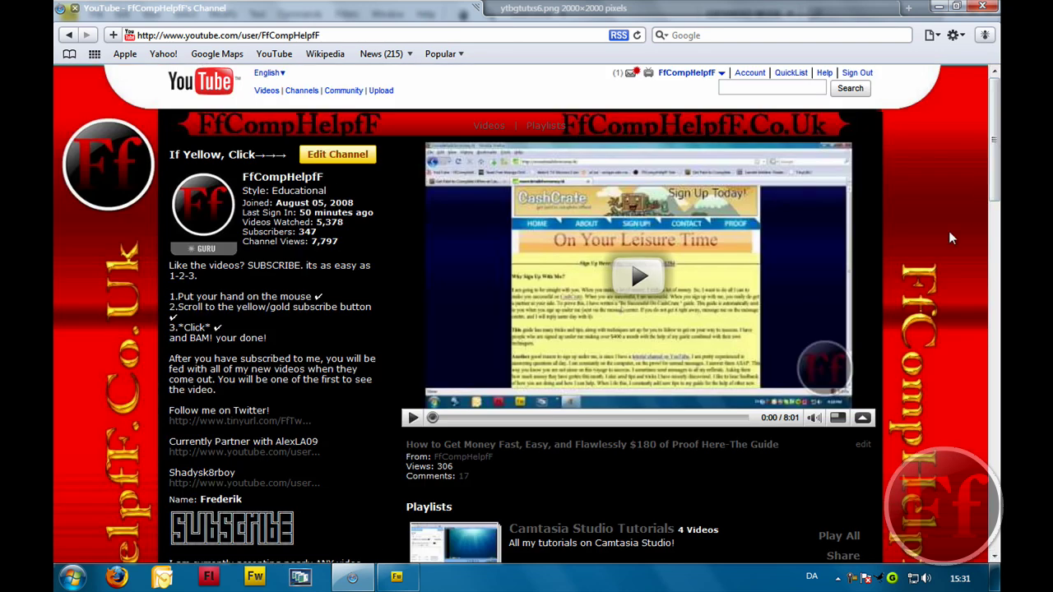